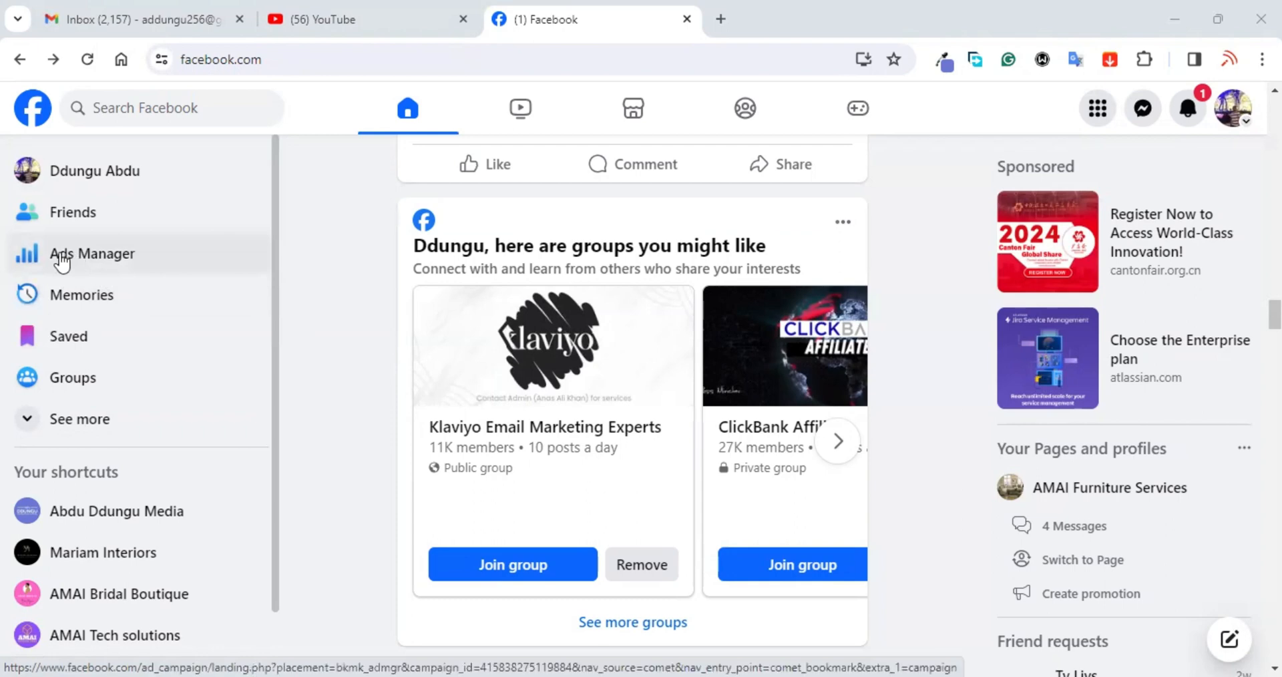
# Step: Go to Ads Manager from the Facebook left sidebar
pyautogui.click(62, 261)
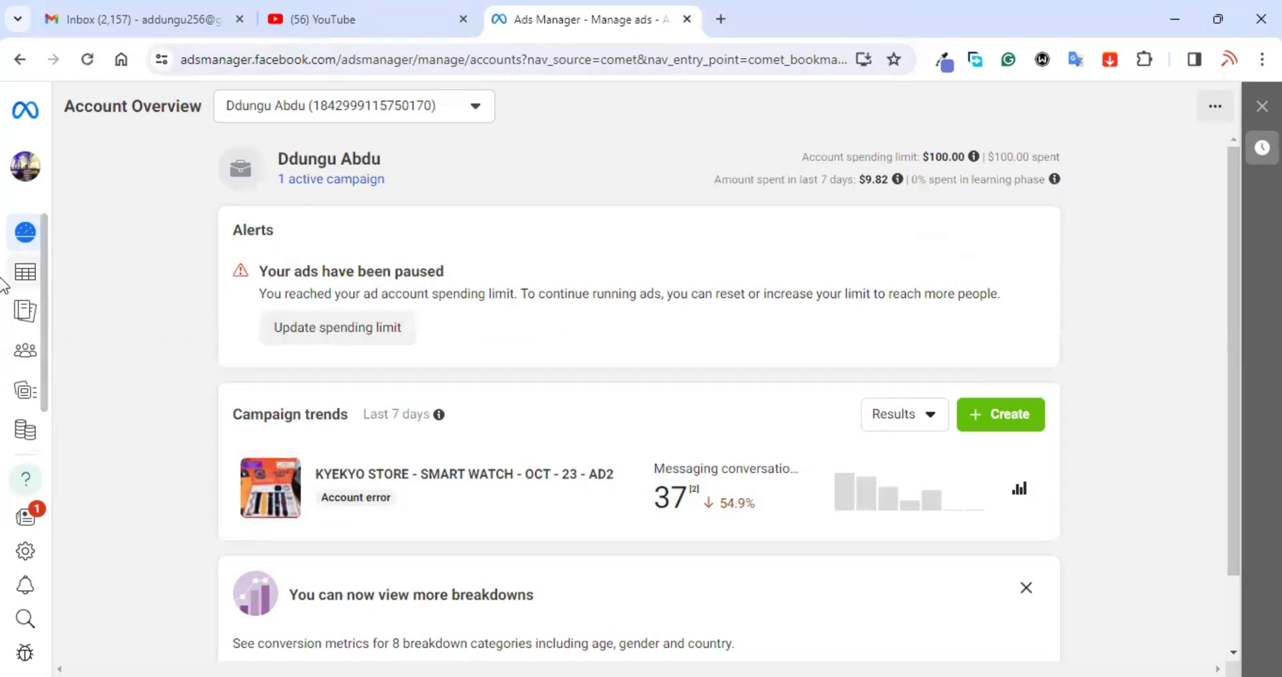
# Step: Switch to the Campaigns list and unpin the AMAI beds offer campaign
pyautogui.moveTo(27, 268)
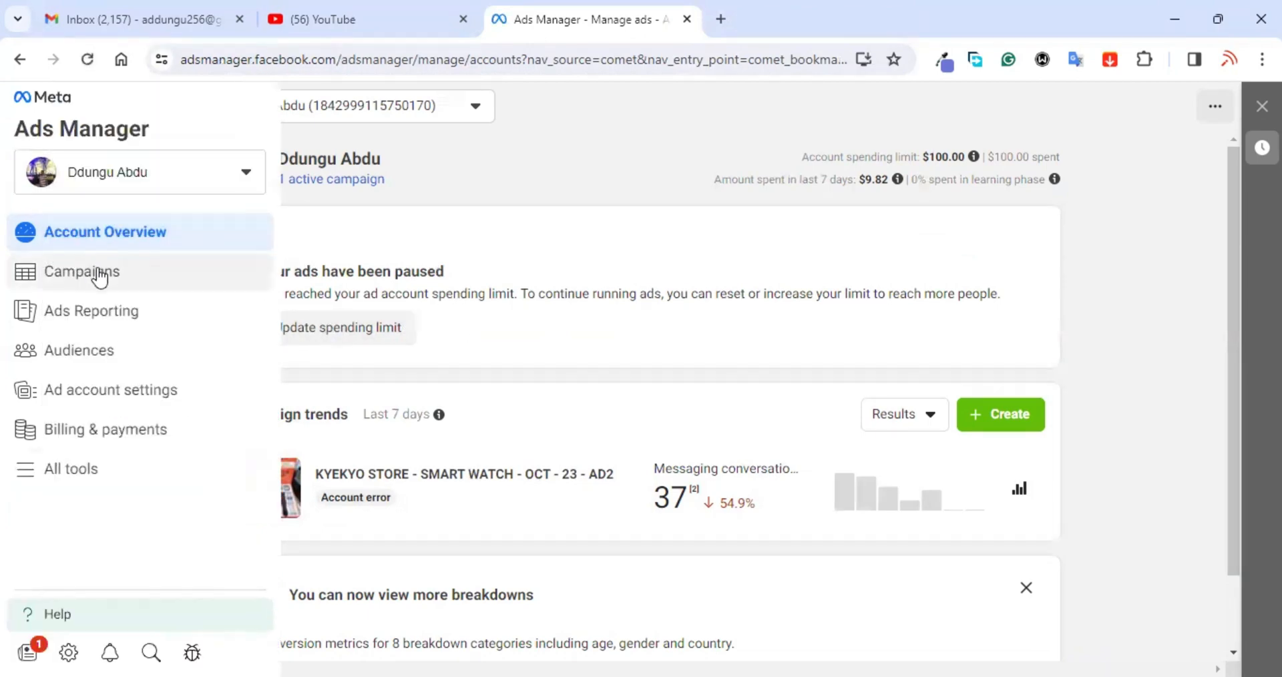
pyautogui.click(99, 276)
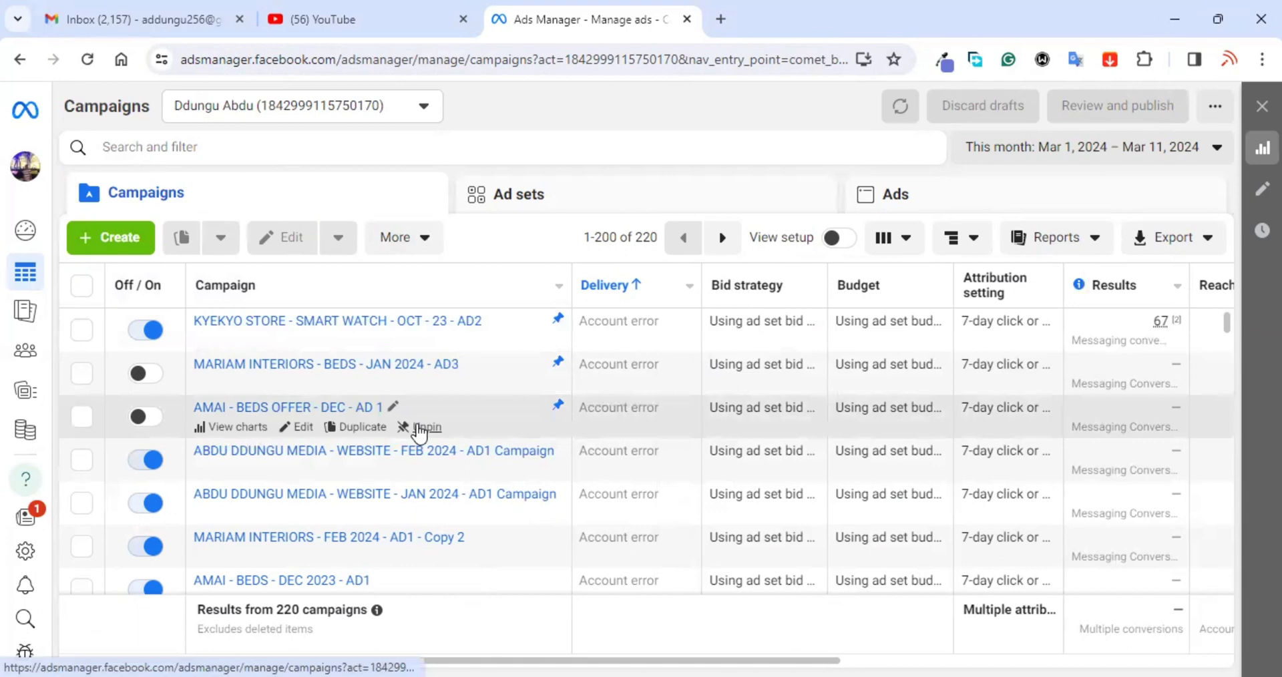
pyautogui.click(420, 427)
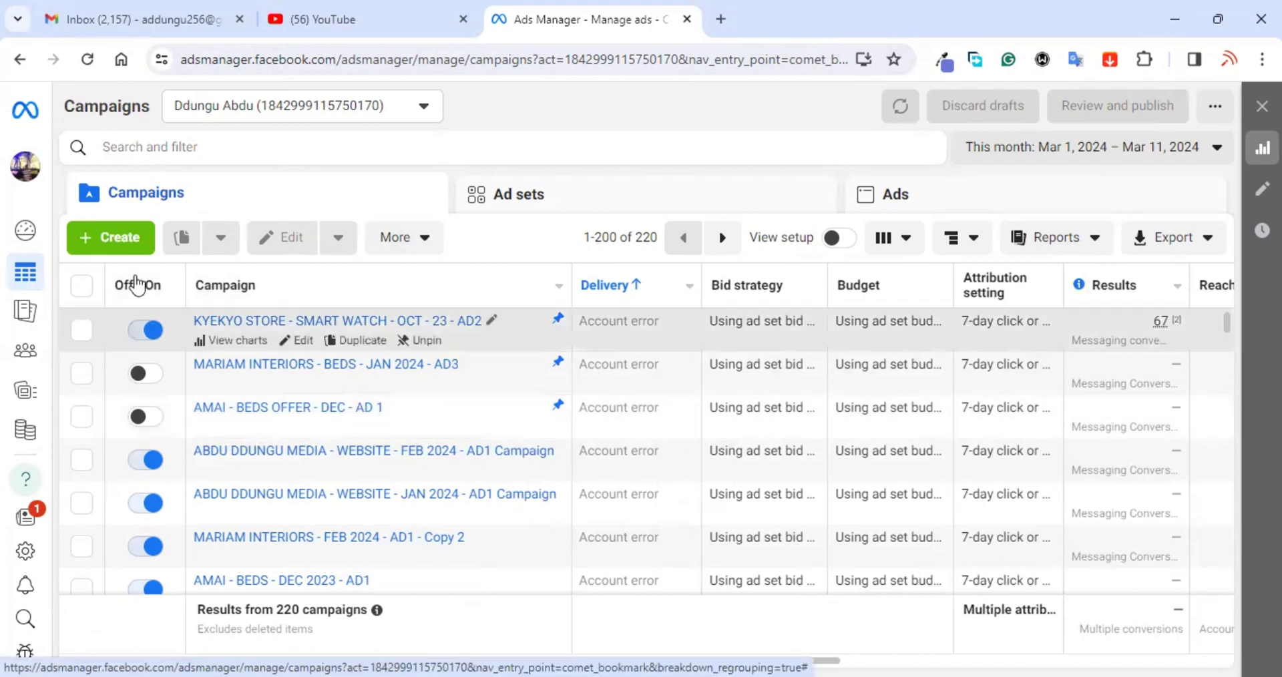
# Step: Start a new campaign with the green Create button above the campaigns table
pyautogui.click(118, 240)
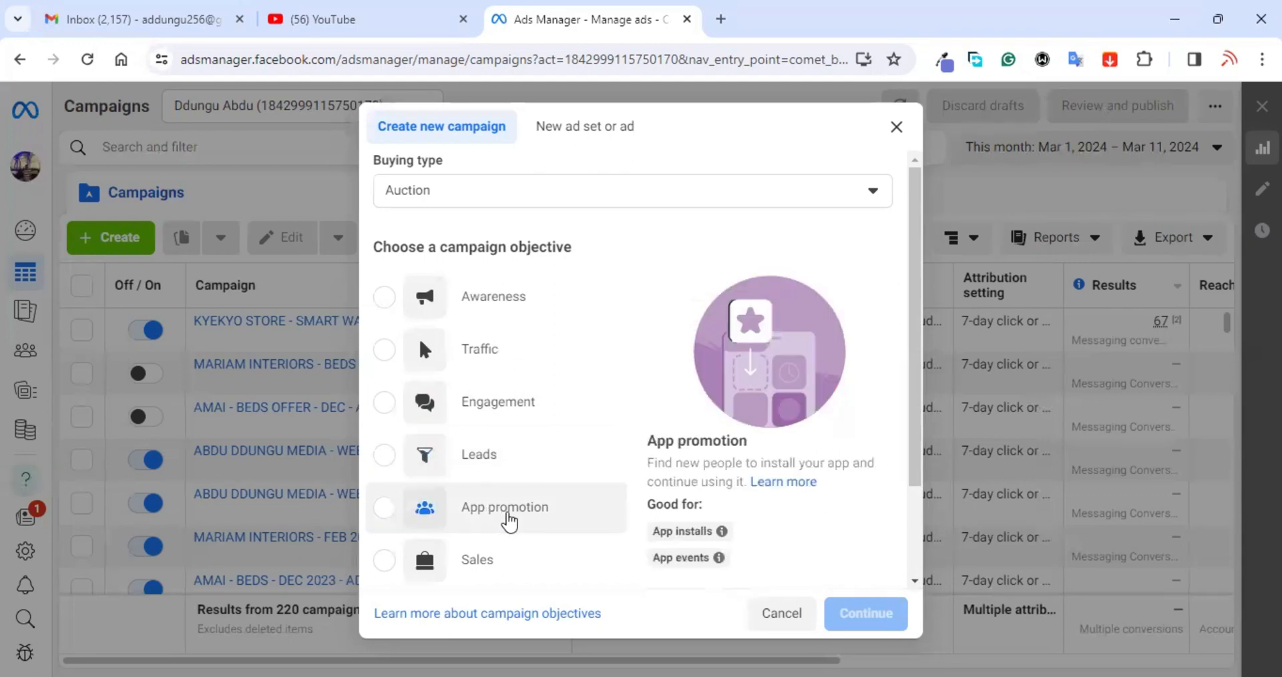
# Step: Create an Engagement-objective campaign with manual setup and select its default name
pyautogui.scroll(-2, 508, 515)
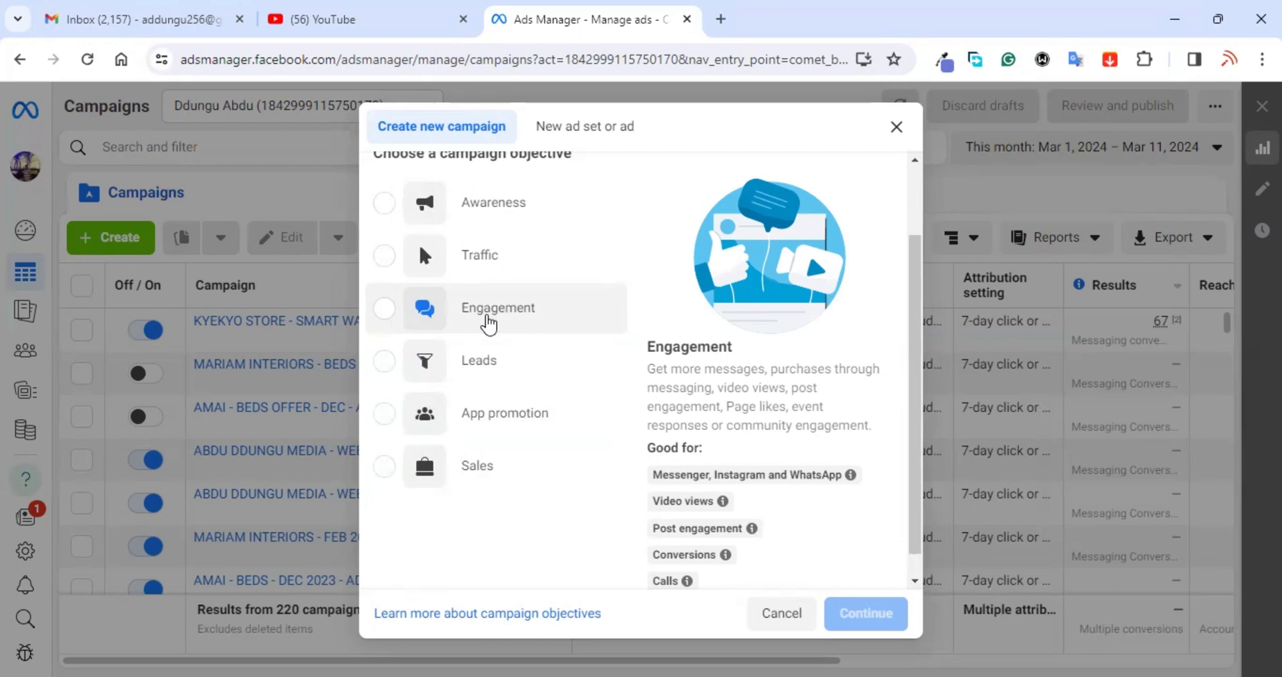
pyautogui.click(383, 311)
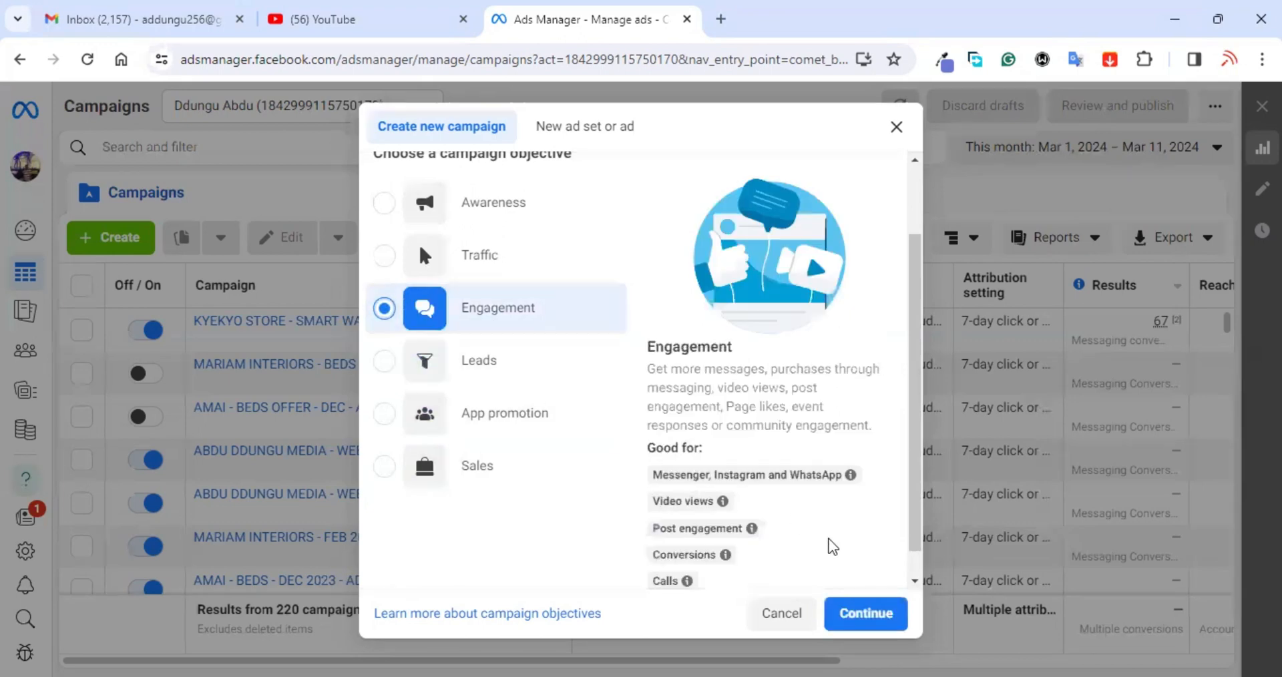
pyautogui.click(848, 612)
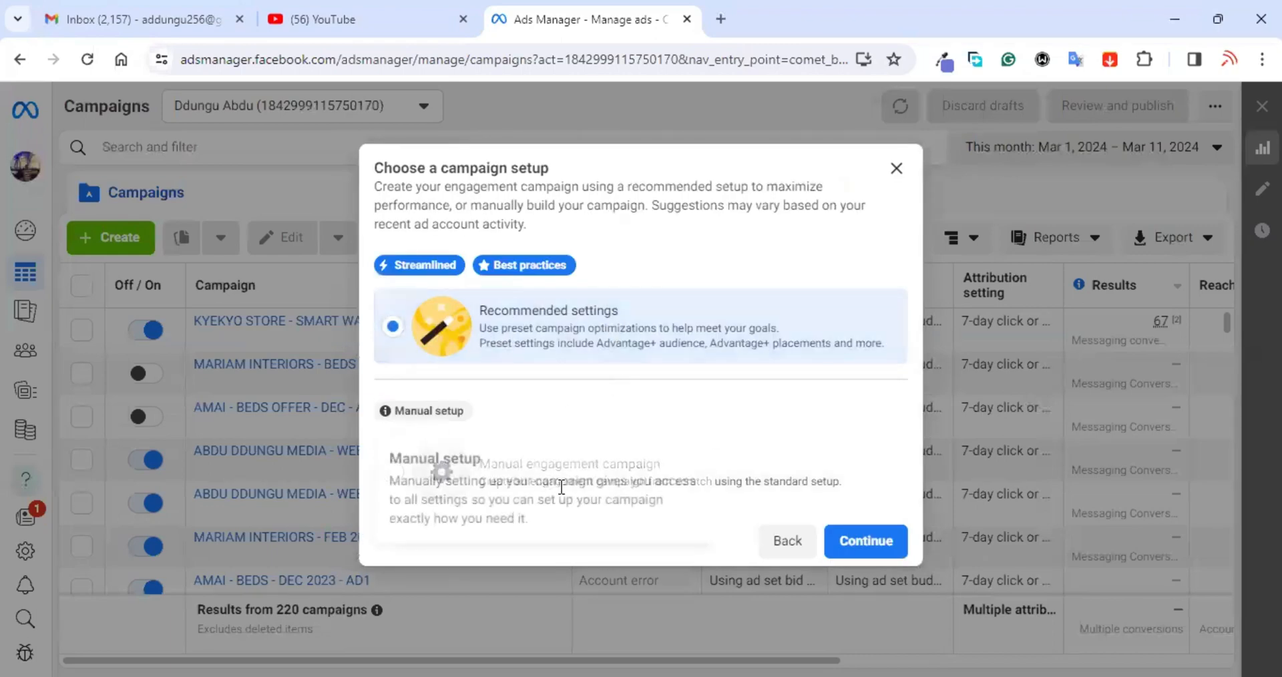
pyautogui.click(598, 491)
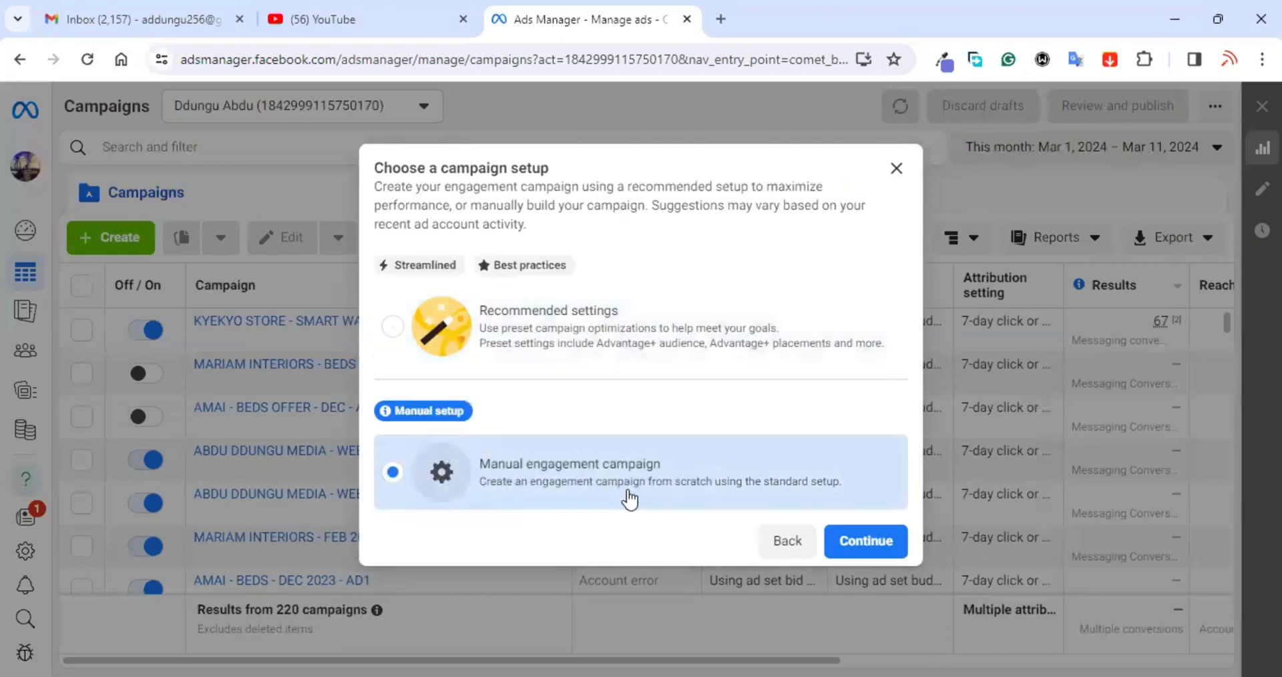
pyautogui.click(861, 551)
pyautogui.moveTo(573, 243); pyautogui.dragTo(387, 239)
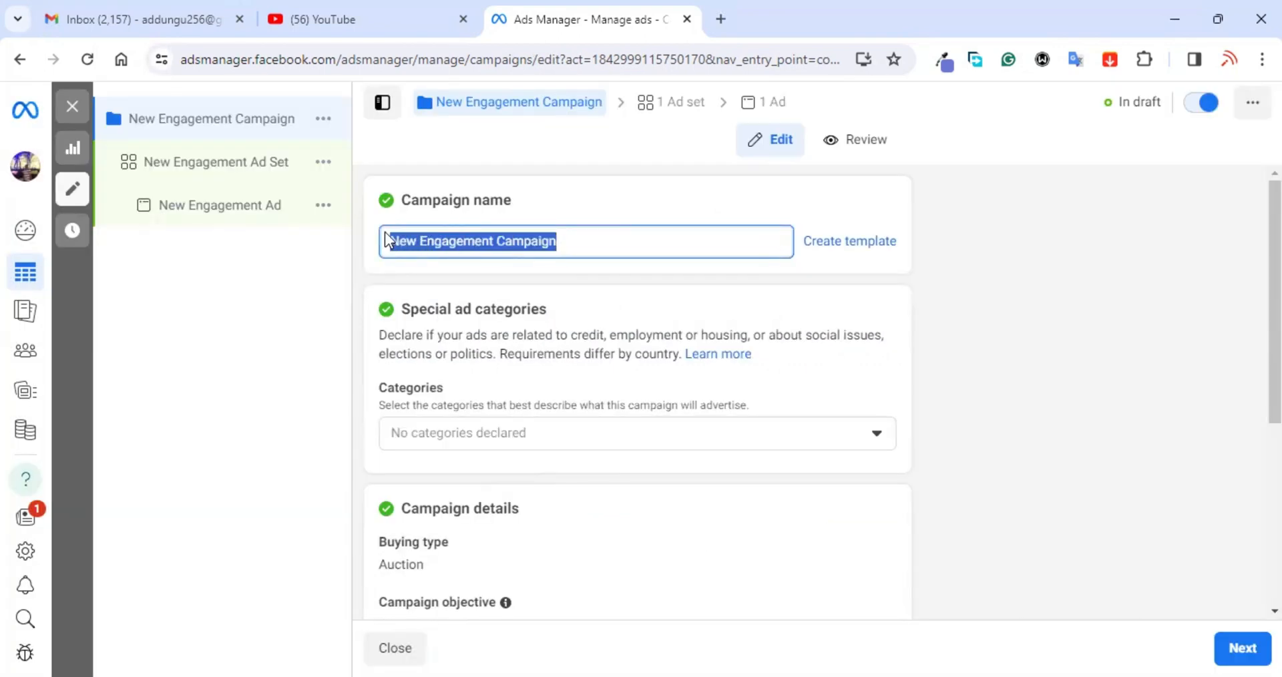
# Step: Name the campaign 'KYEKYO STORE - SMART WATCH - MARCH 2024 - AD1'
pyautogui.write('KYEKYO')
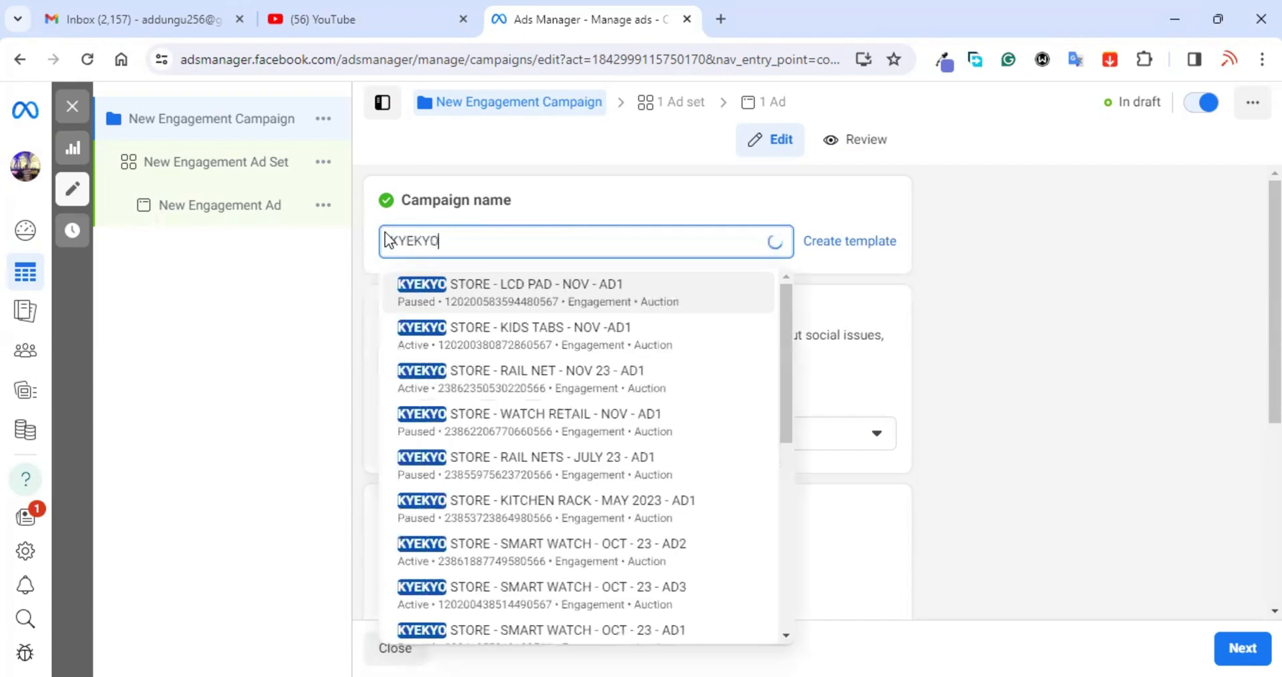
pyautogui.write(' S')
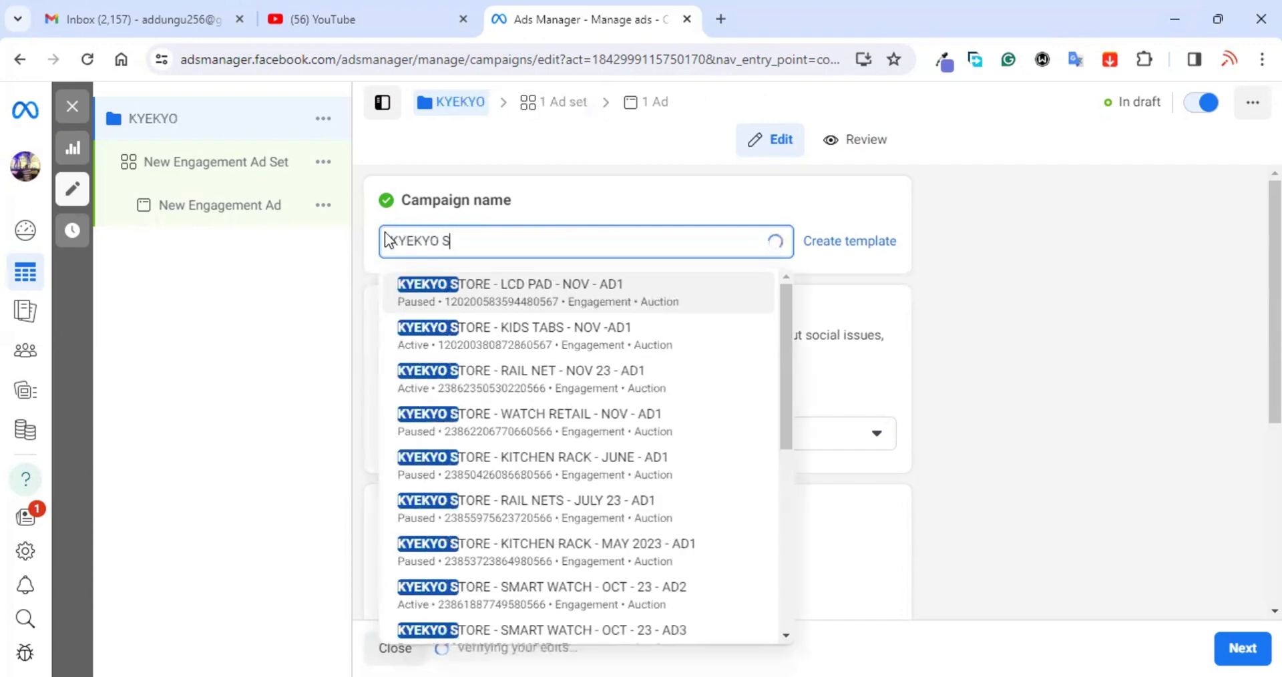
pyautogui.write('TORE ')
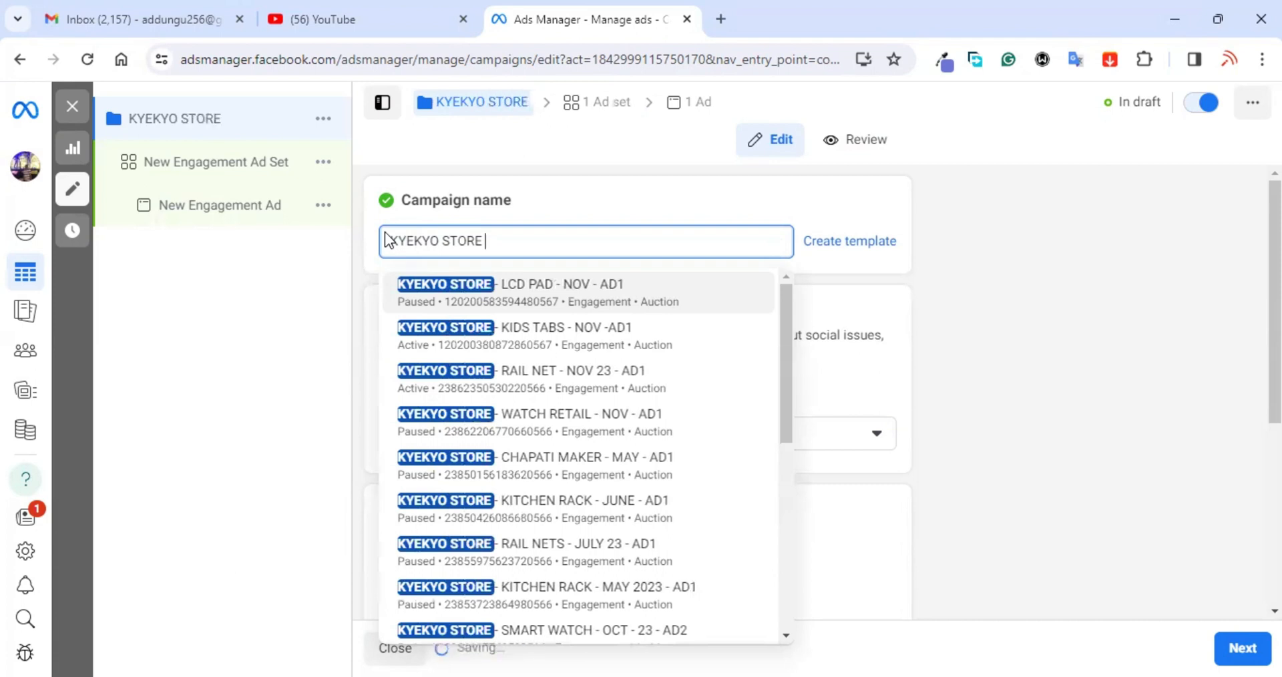
pyautogui.write('-')
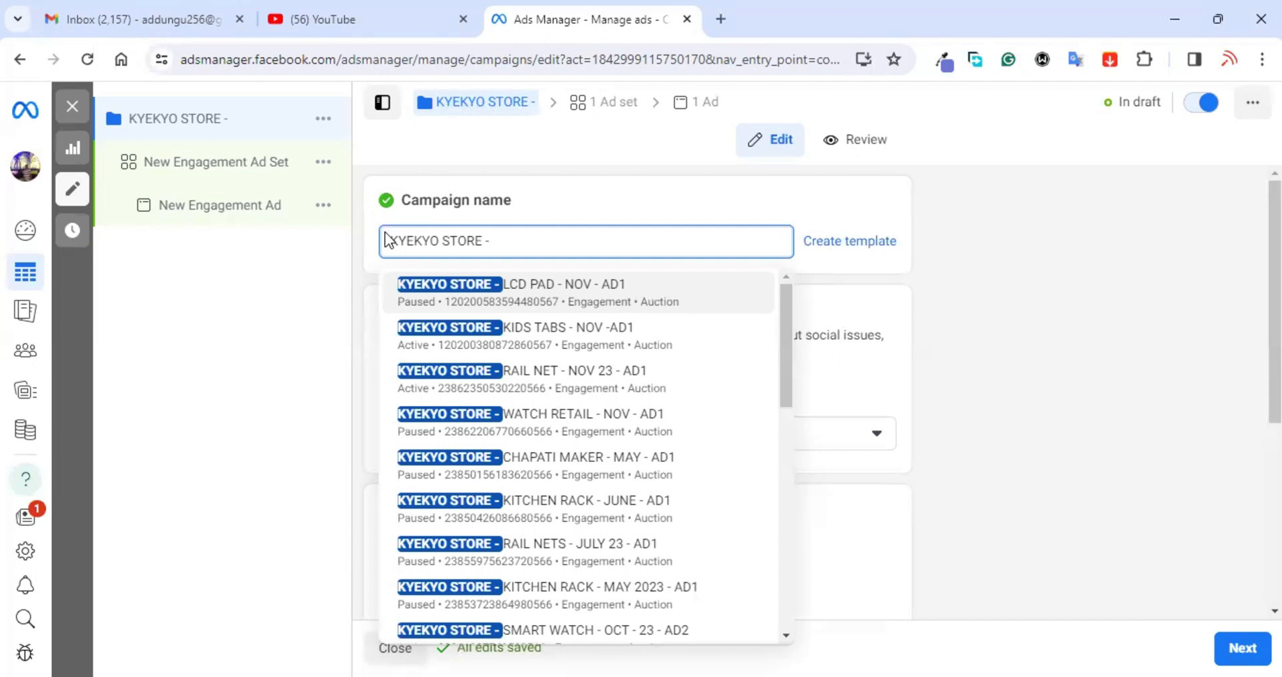
pyautogui.write('SMART')
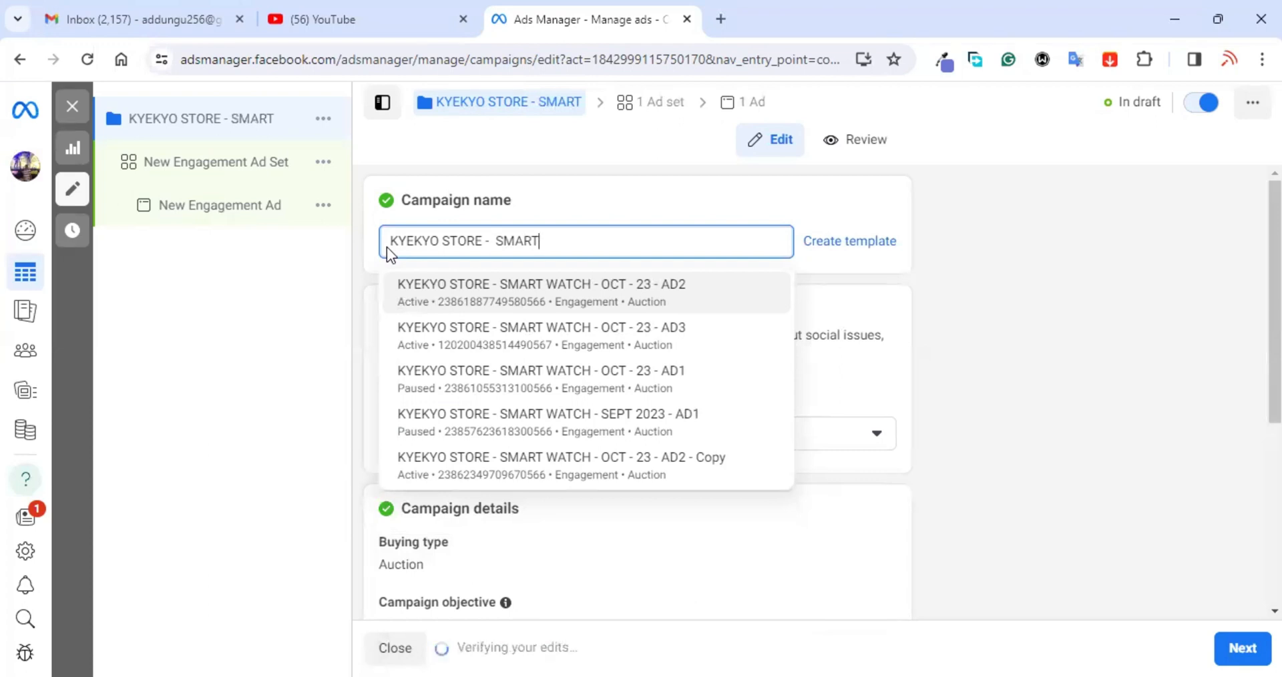
pyautogui.write(' WATC')
pyautogui.write('H -')
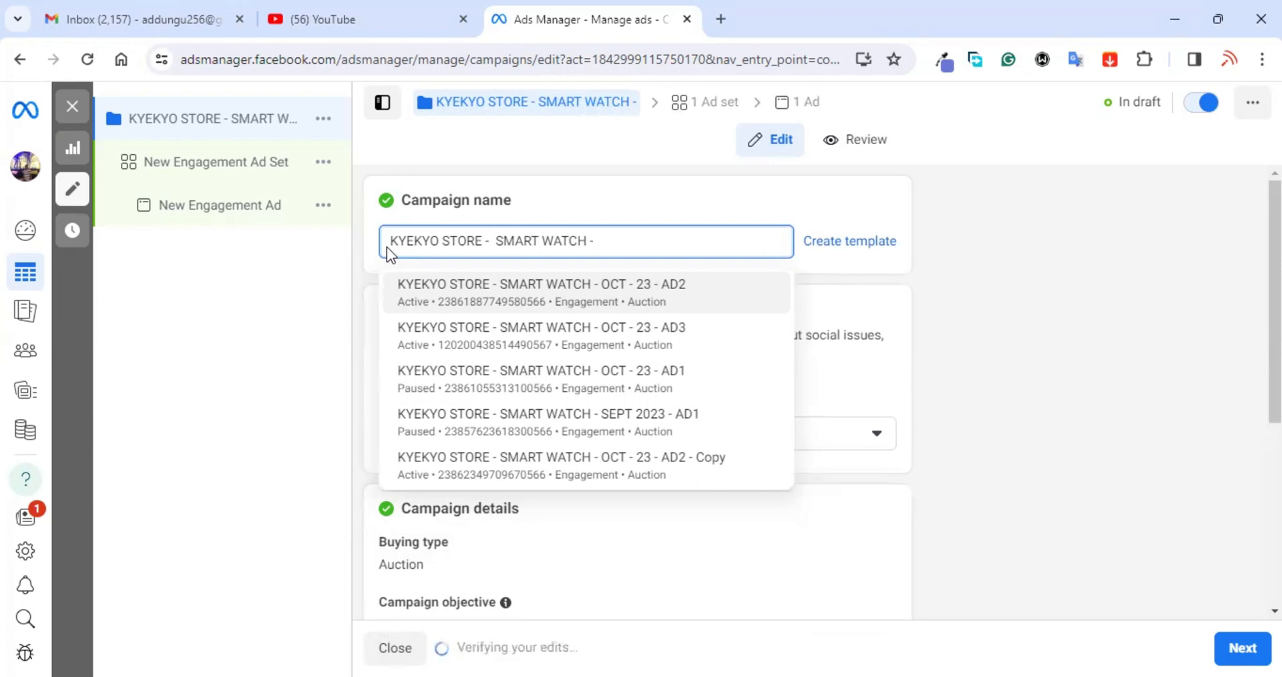
pyautogui.write('MARCH')
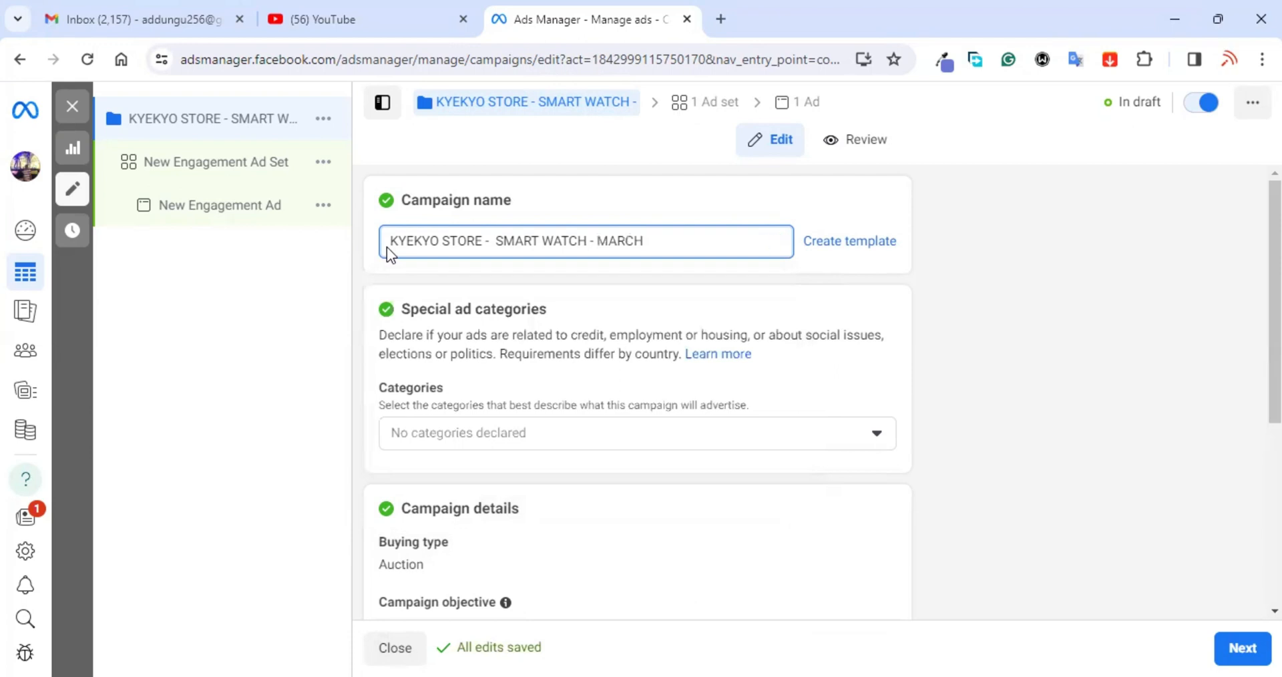
pyautogui.write(' 2024')
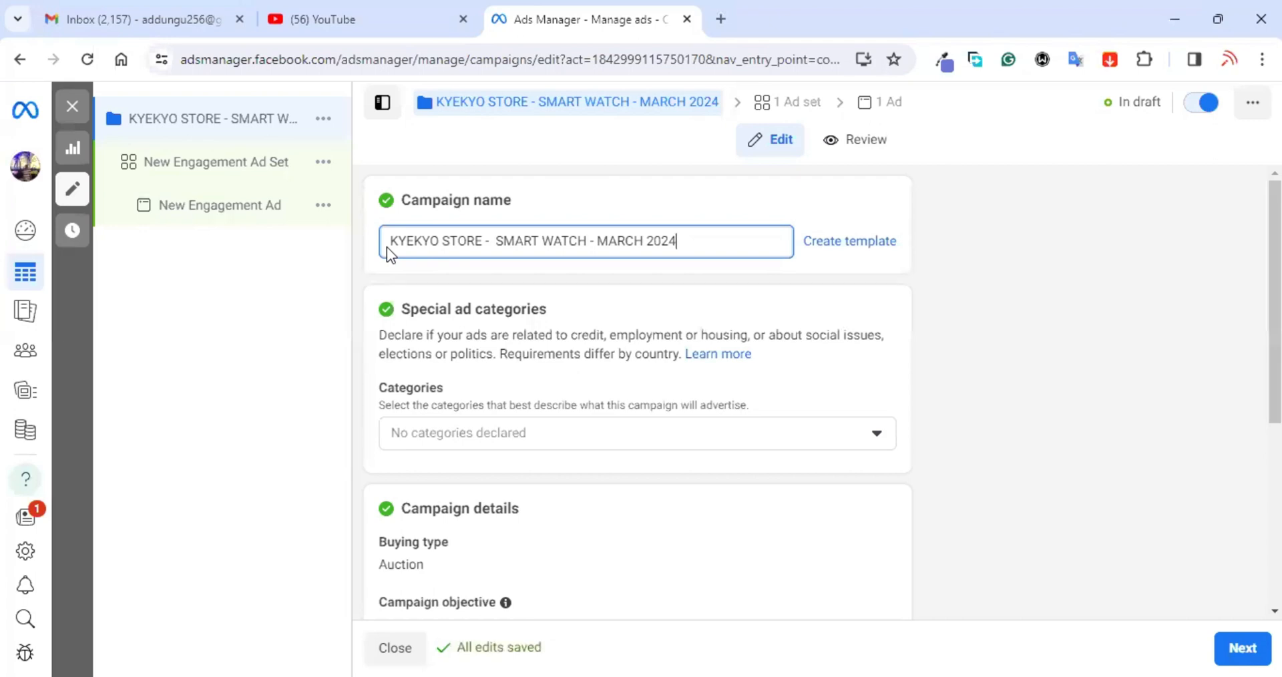
pyautogui.write('- AD')
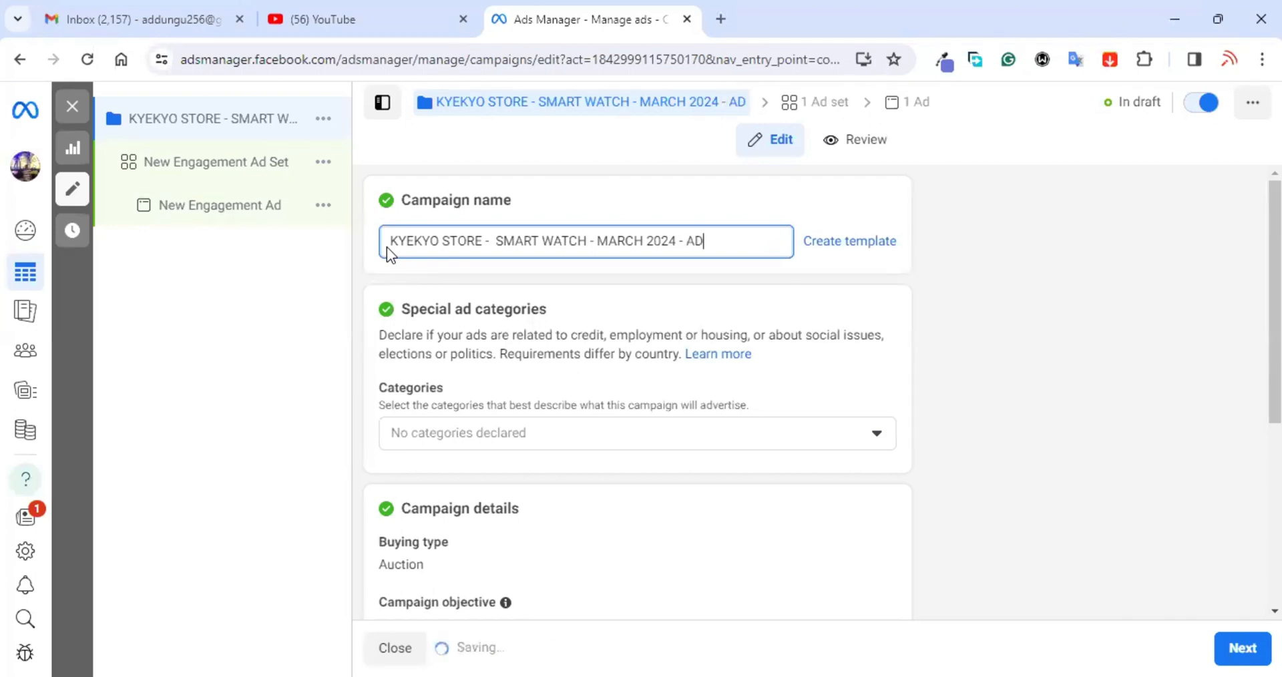
pyautogui.write('1')
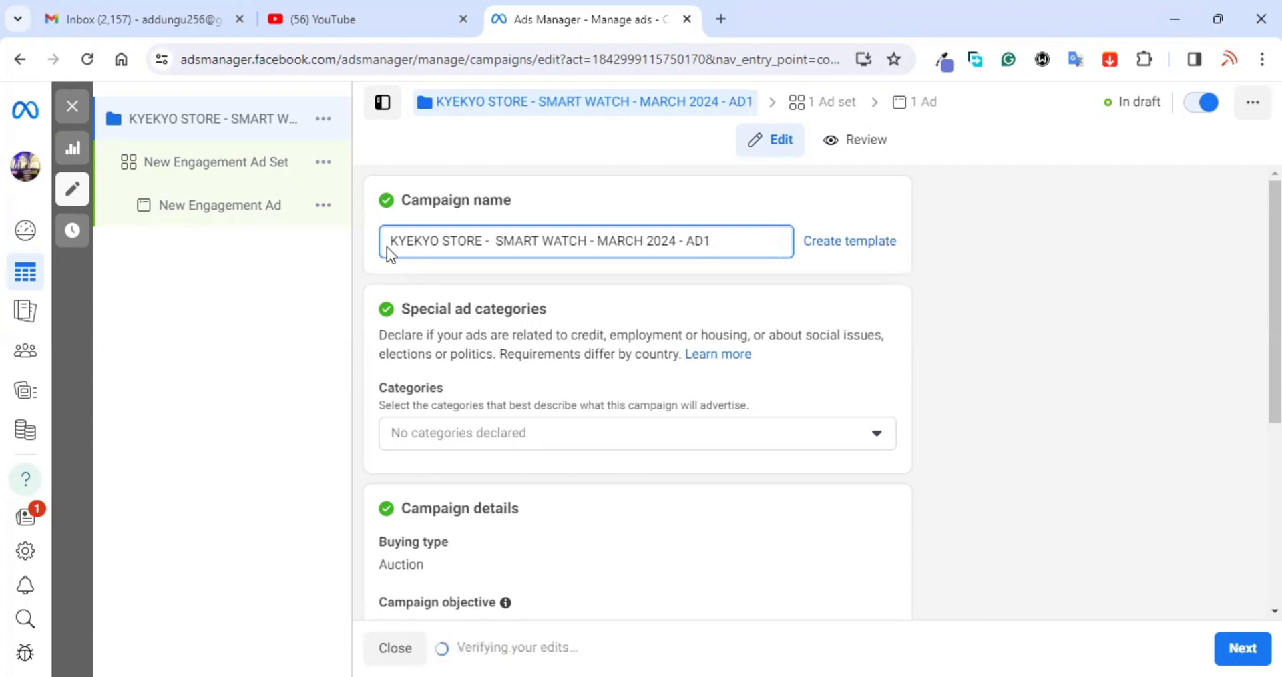
pyautogui.scroll(-1, 622, 409)
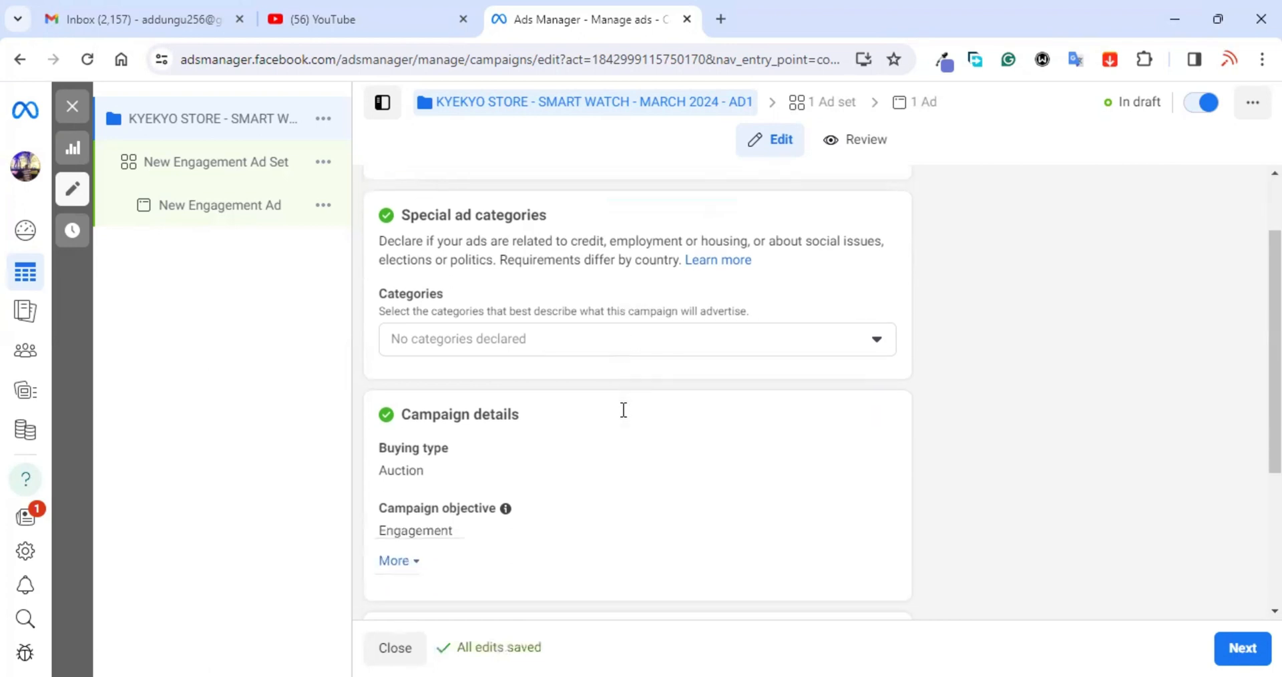
# Step: Leave Advantage campaign budget off and continue to the New Engagement Ad Set settings
pyautogui.scroll(-3, 622, 408)
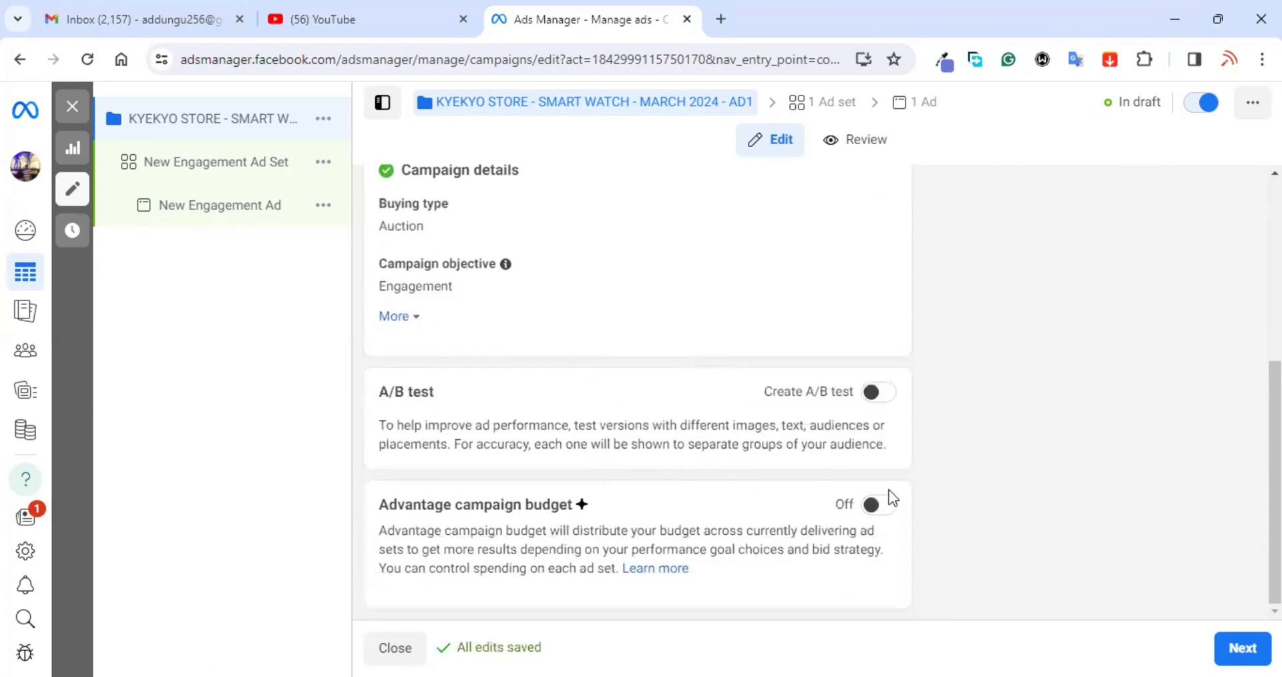
pyautogui.click(1242, 649)
pyautogui.click(1243, 643)
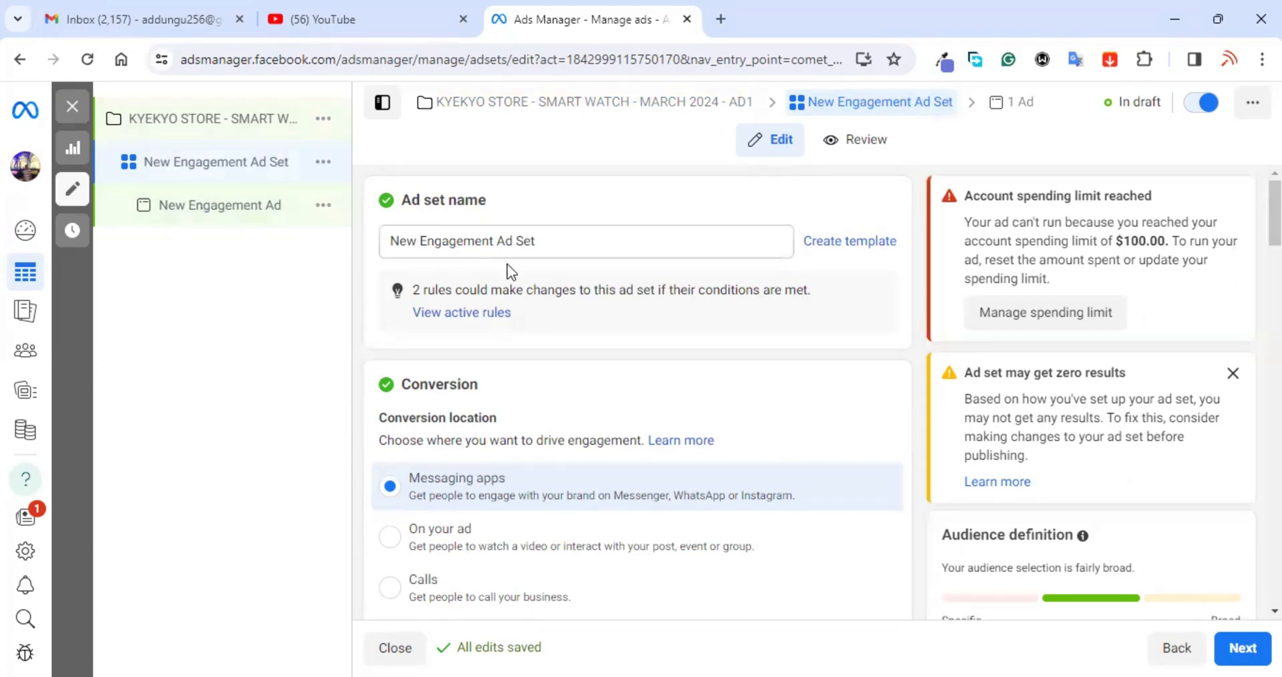
# Step: Set the ad set's Facebook Page to Kyekyo Store
pyautogui.scroll(-3, 711, 415)
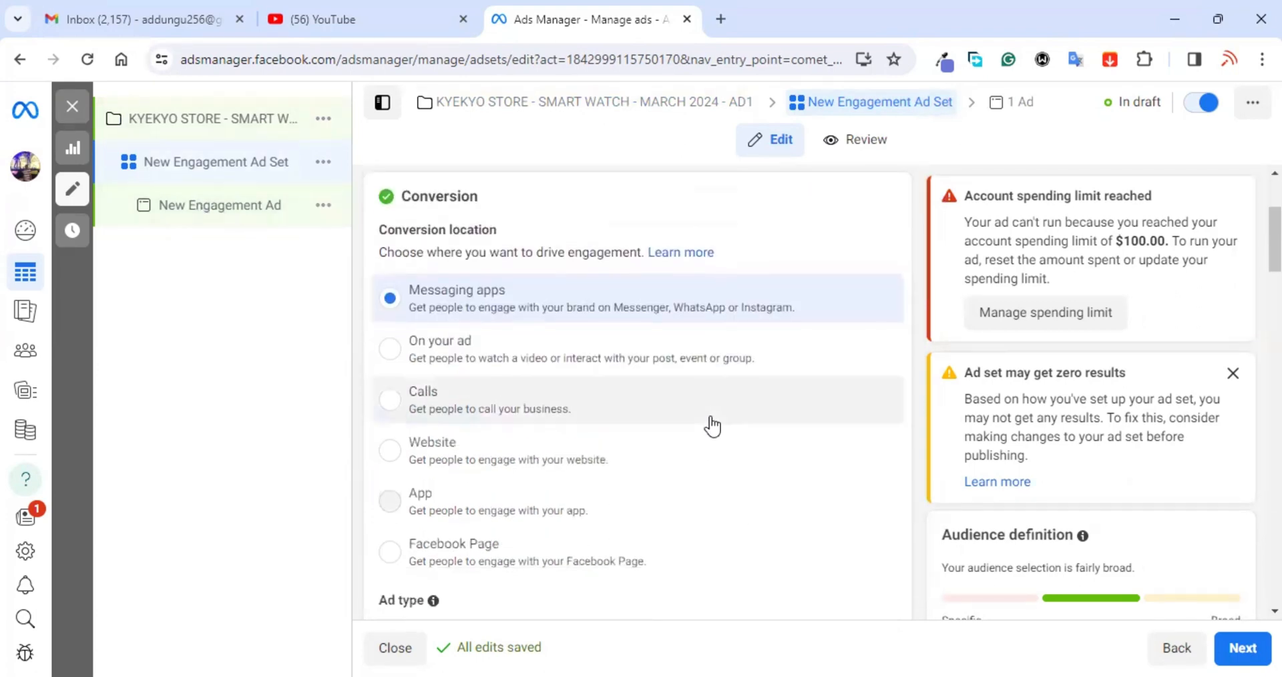
pyautogui.scroll(-5, 712, 425)
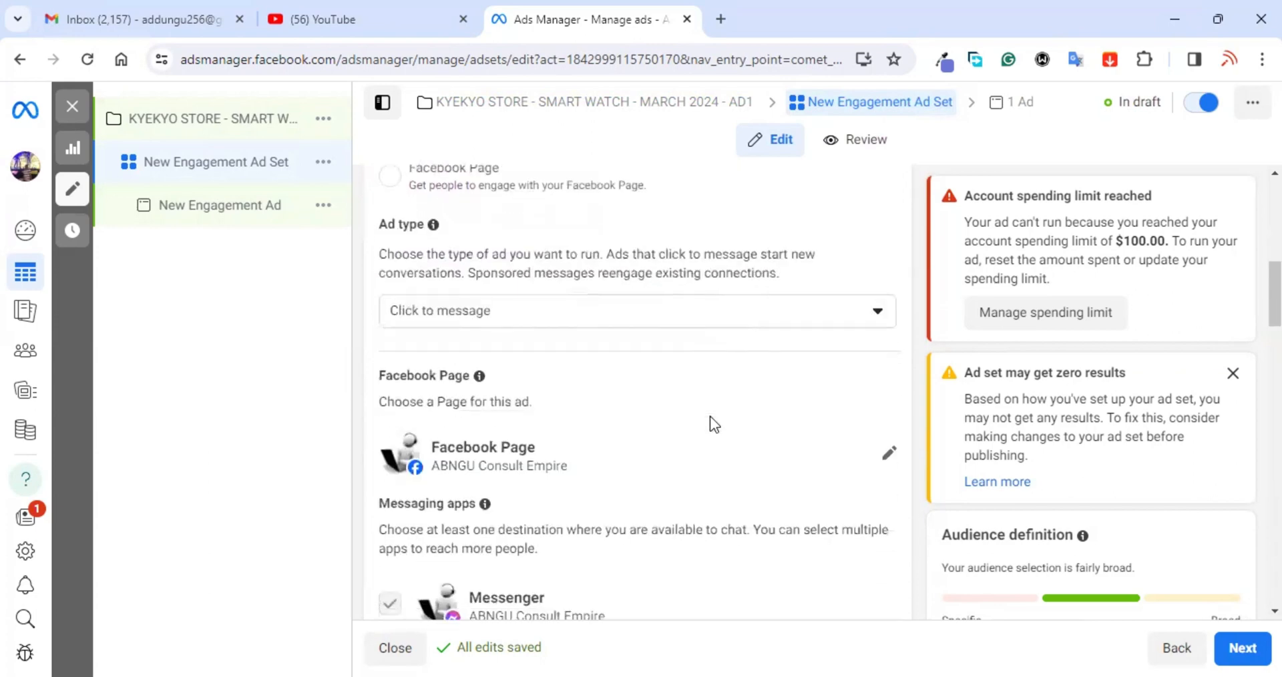
pyautogui.scroll(-2, 711, 415)
pyautogui.scroll(1, 731, 416)
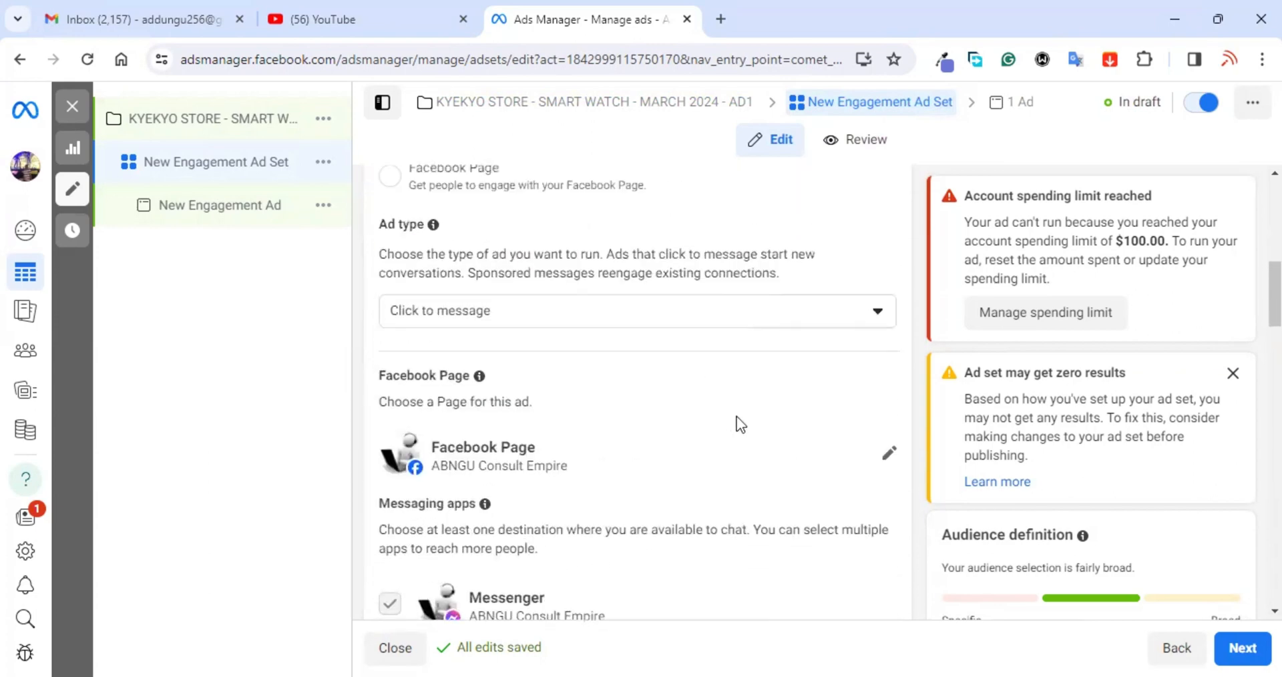
pyautogui.click(883, 458)
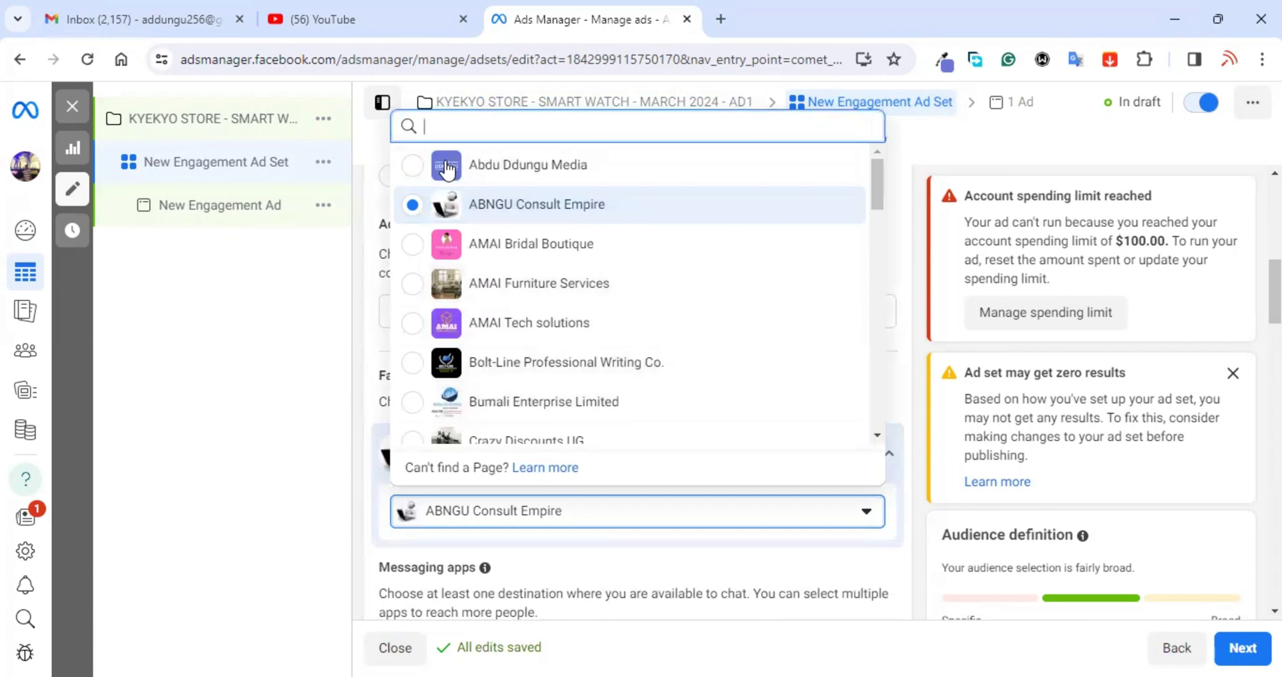
pyautogui.write('KYE')
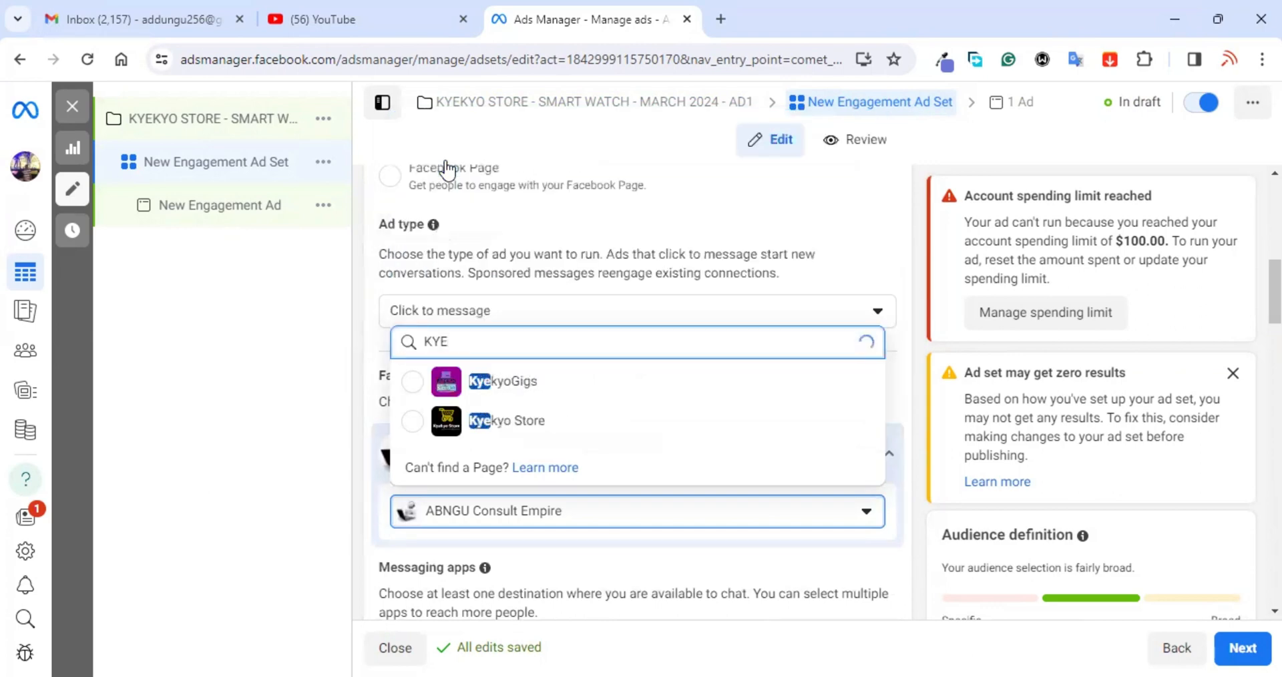
pyautogui.click(501, 428)
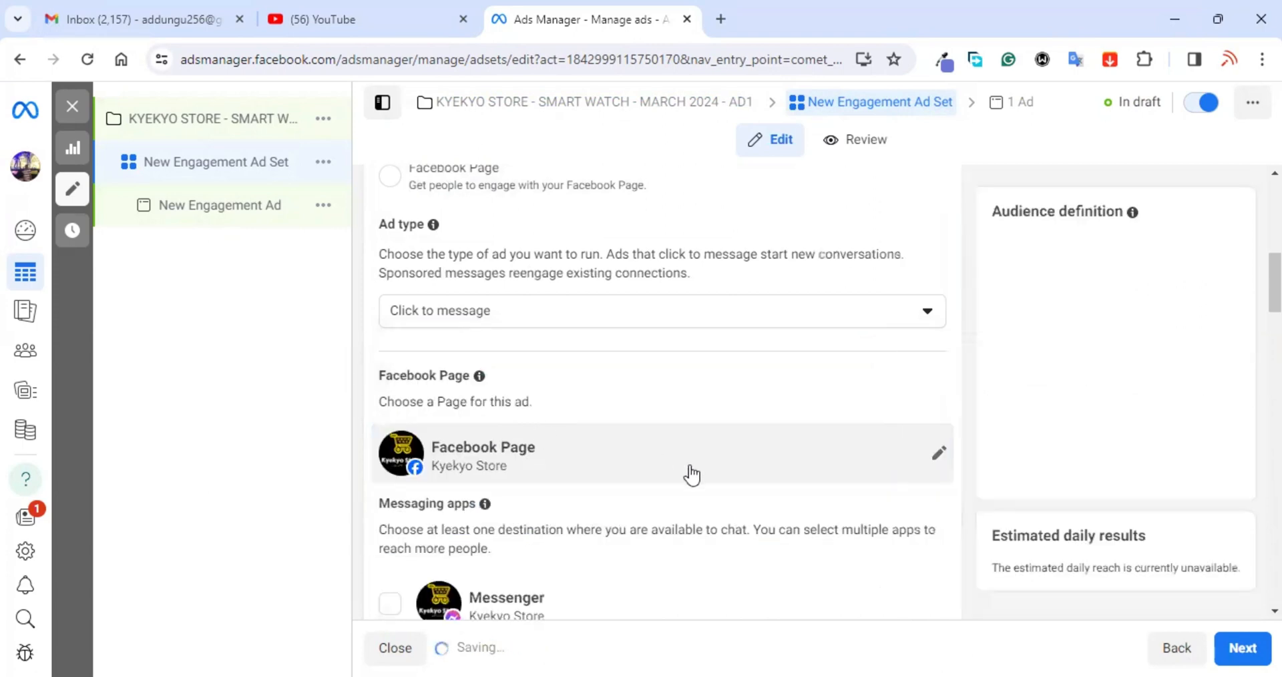
pyautogui.scroll(-3, 690, 466)
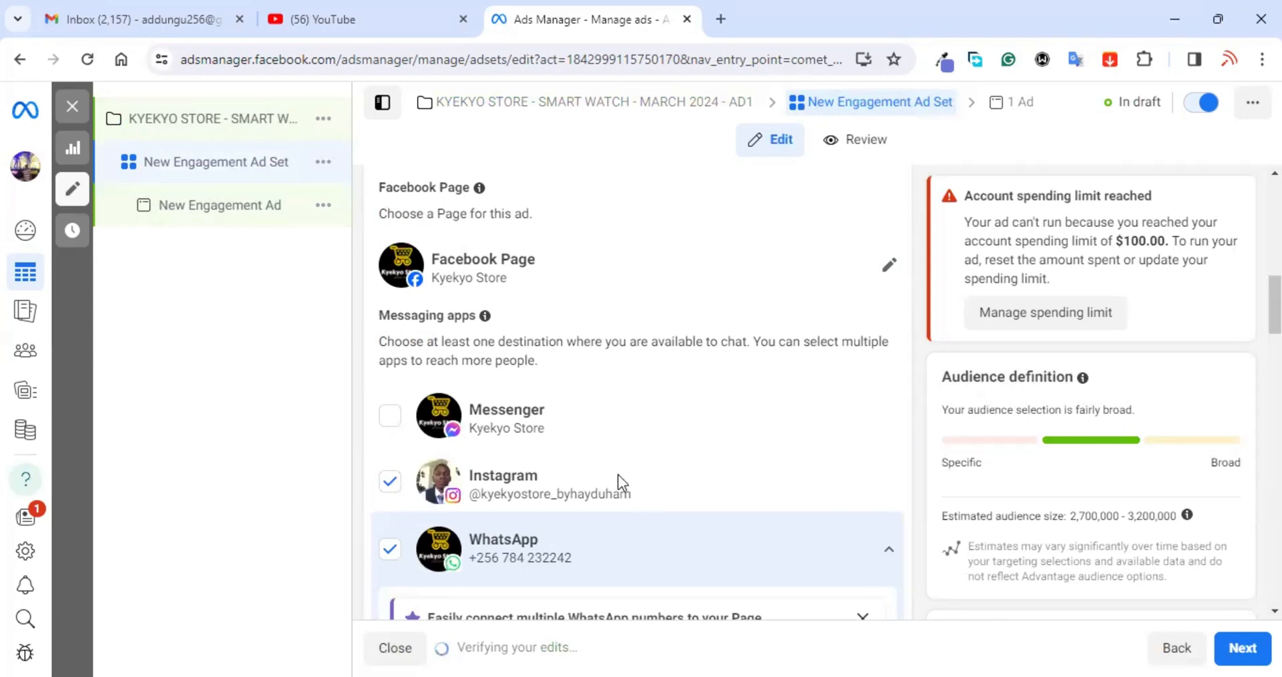
# Step: Dismiss the 'Easily connect multiple WhatsApp numbers' notice and move down to Budget & schedule
pyautogui.scroll(-3, 618, 475)
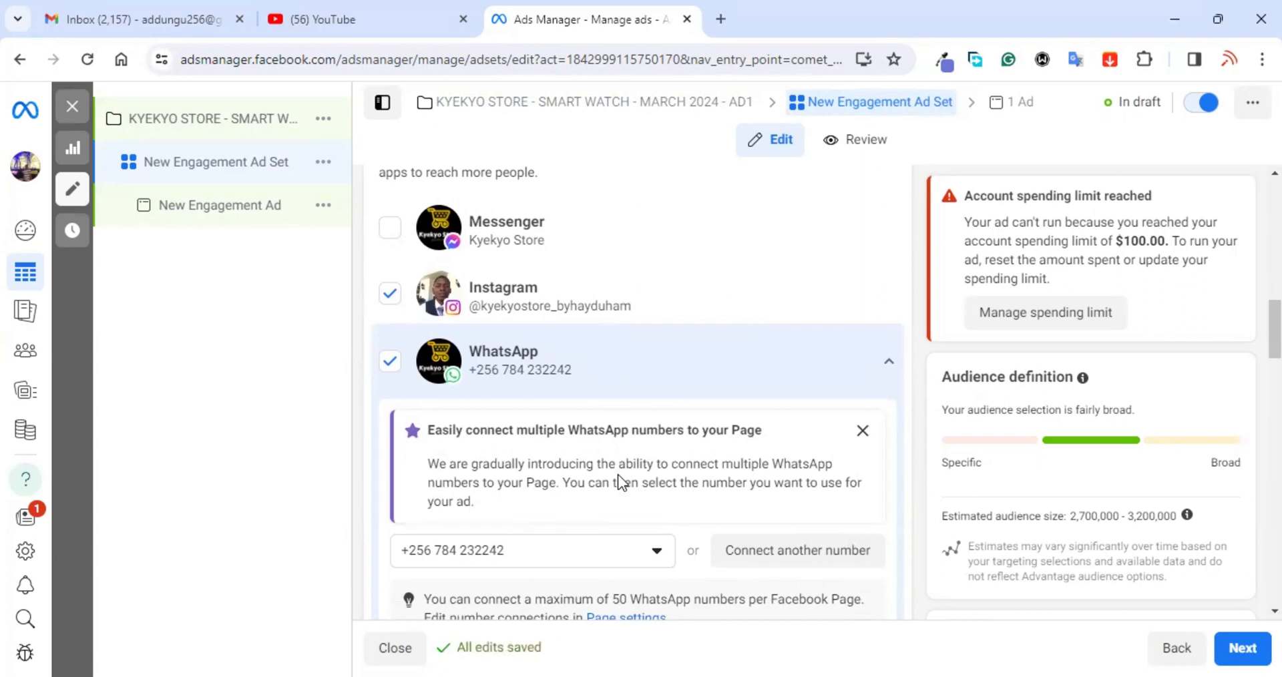
pyautogui.scroll(-1, 661, 457)
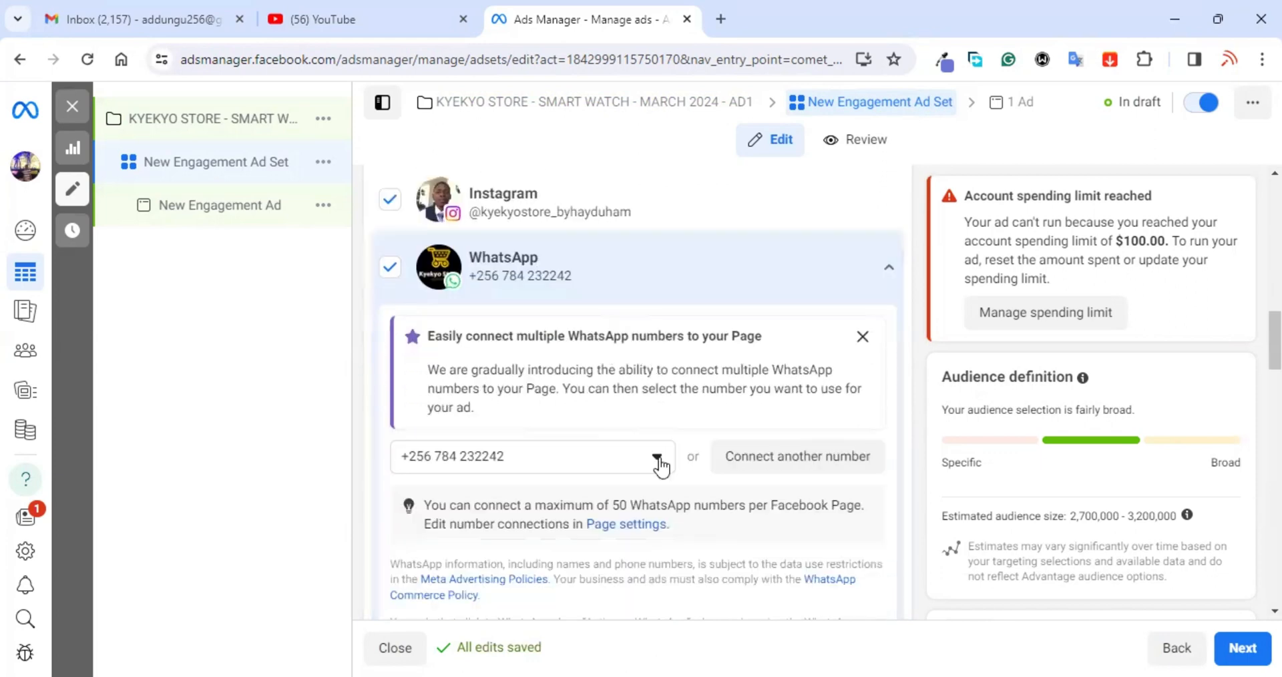
pyautogui.scroll(1, 661, 457)
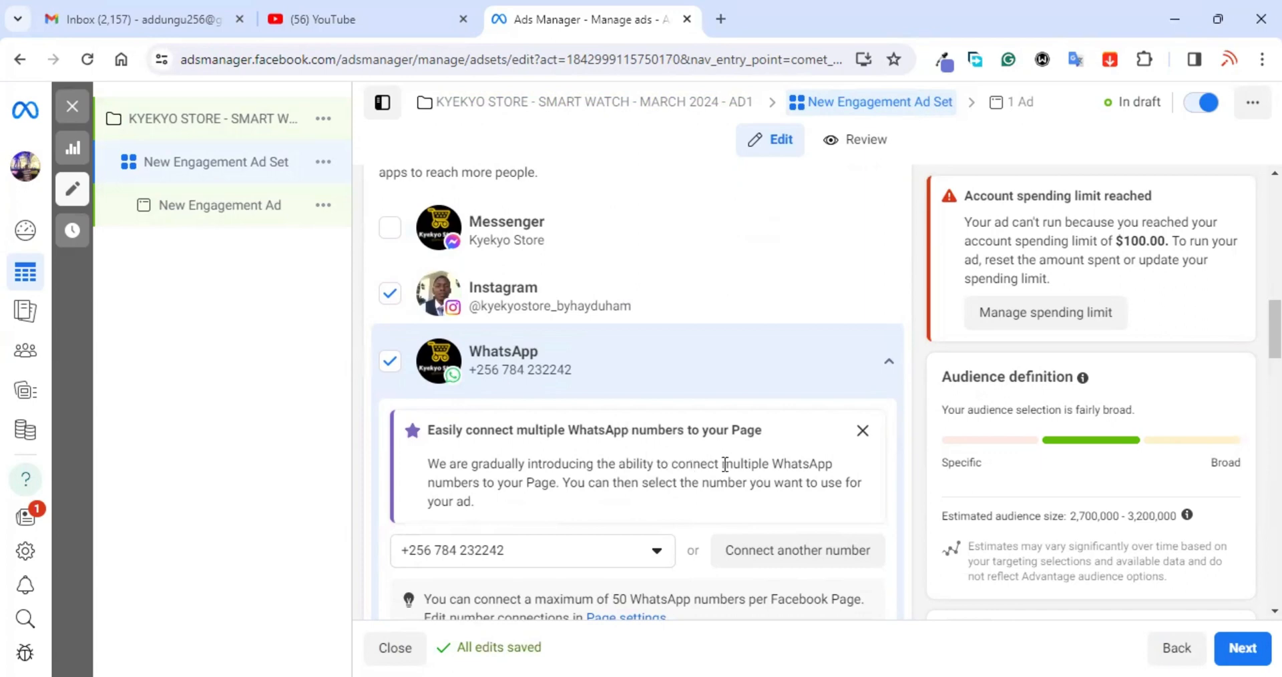
pyautogui.click(861, 433)
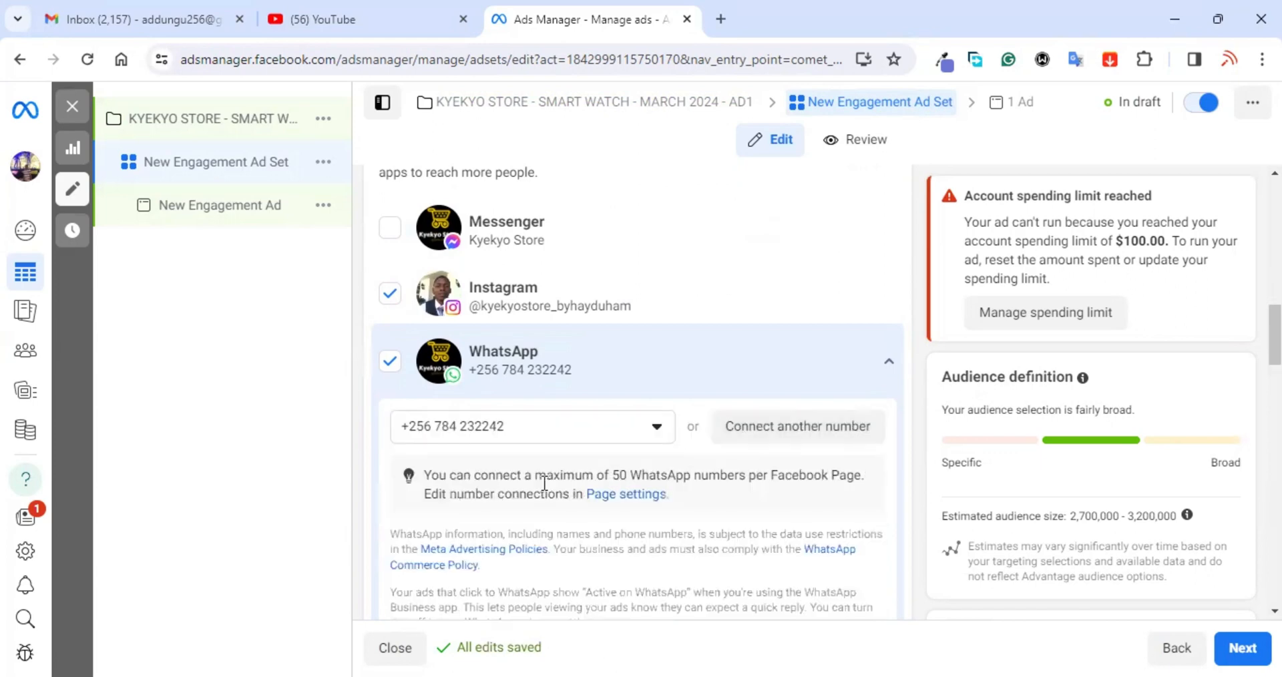
pyautogui.scroll(-6, 543, 483)
pyautogui.scroll(-2, 543, 483)
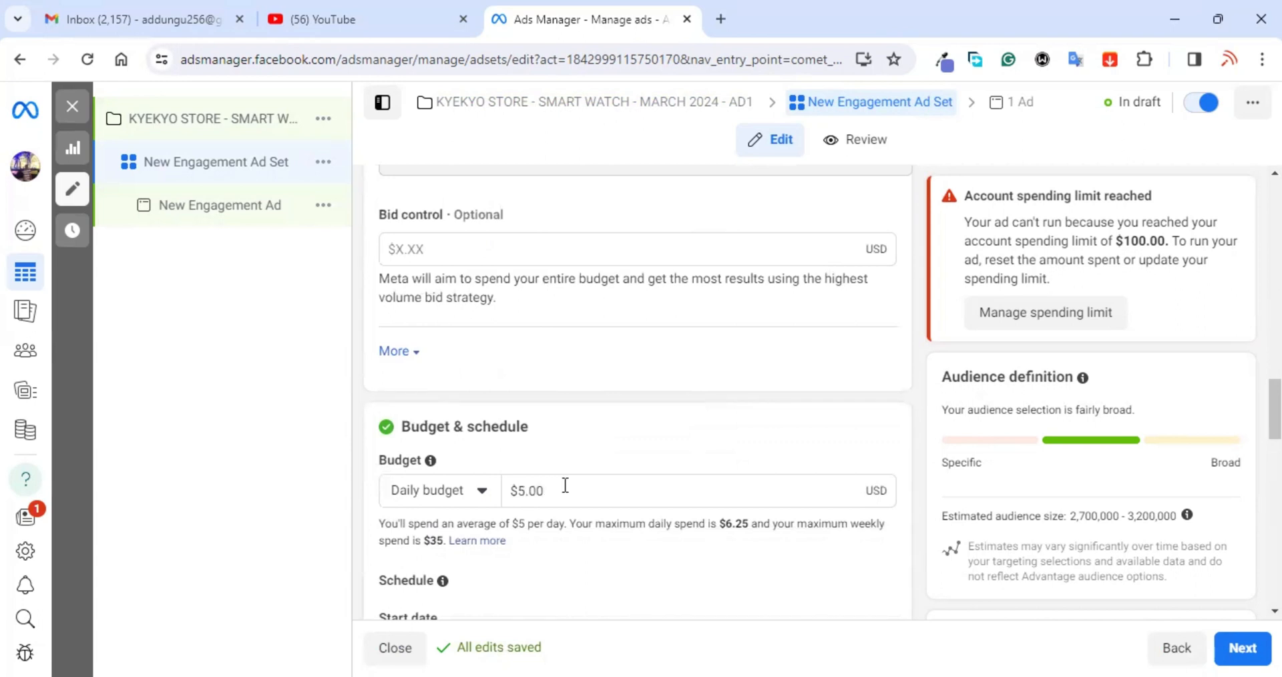
pyautogui.scroll(-2, 564, 485)
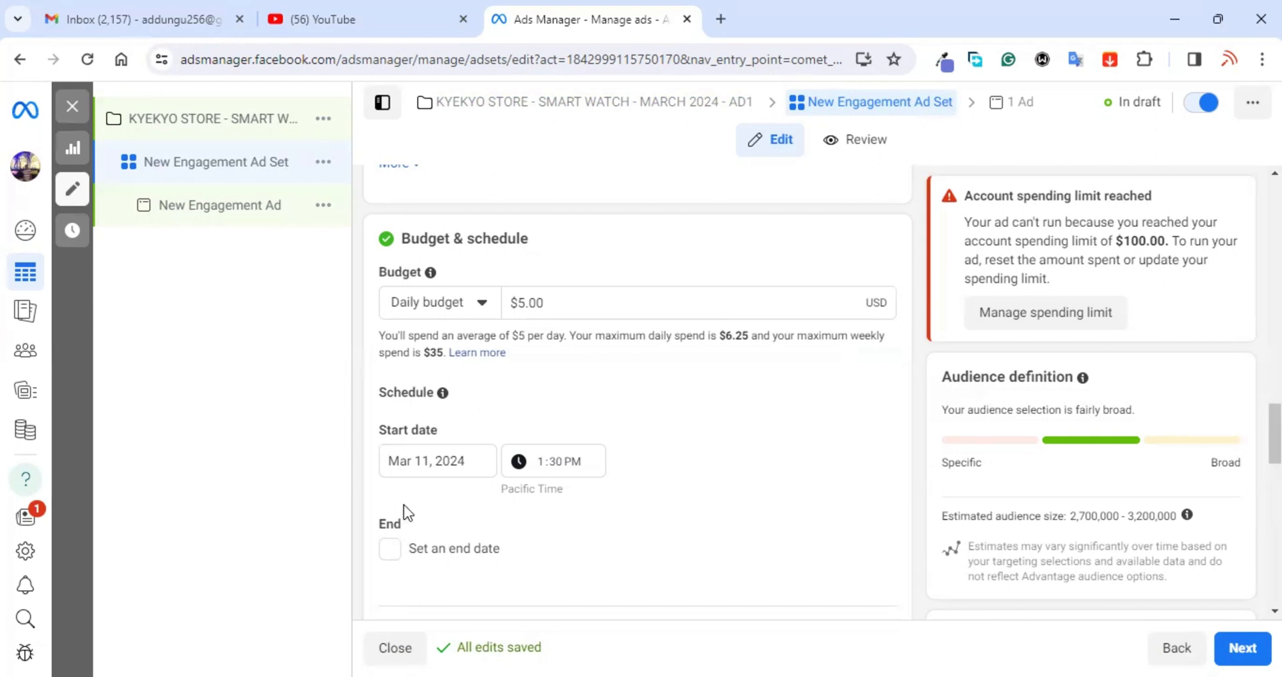
pyautogui.scroll(-1, 426, 506)
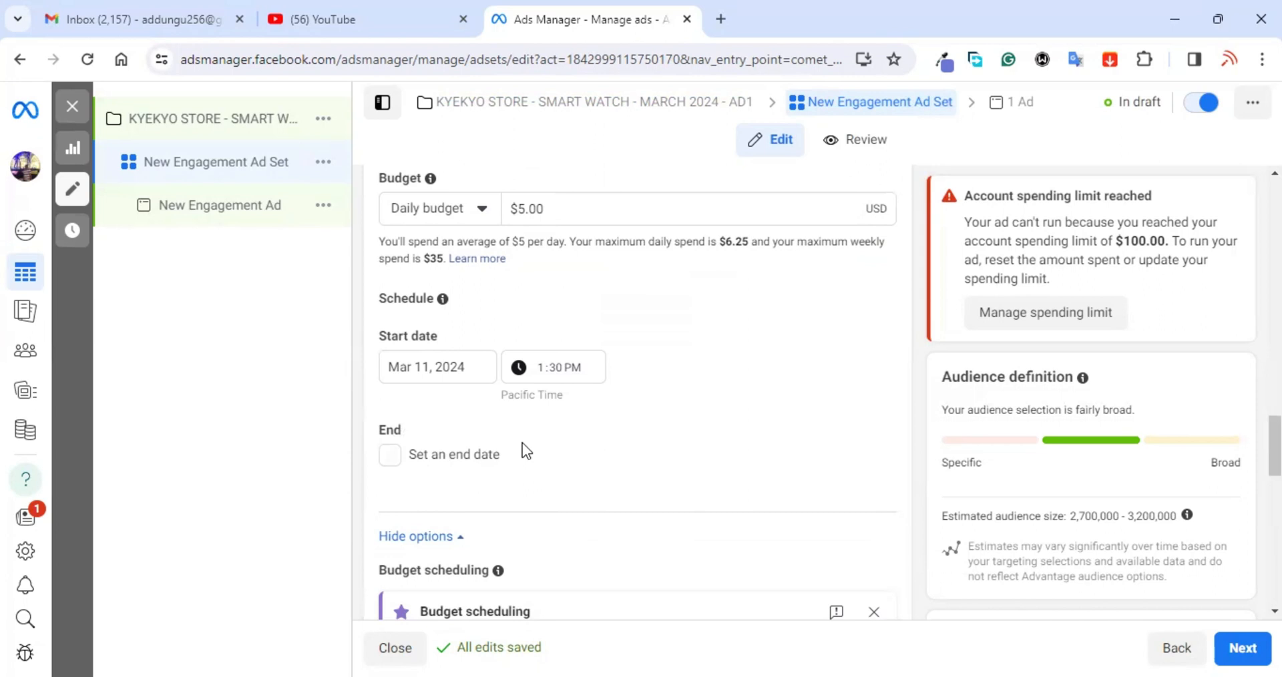
# Step: Edit the Locations setting under Audience controls
pyautogui.scroll(-1, 707, 534)
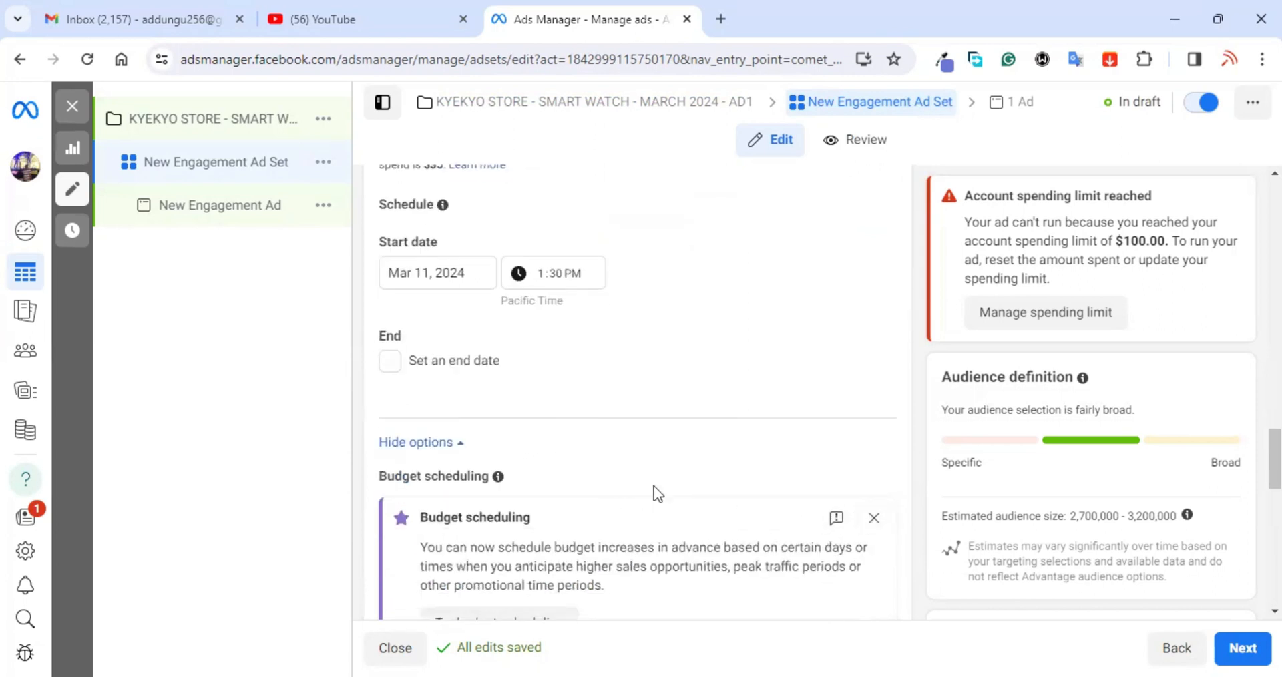
pyautogui.scroll(-3, 504, 371)
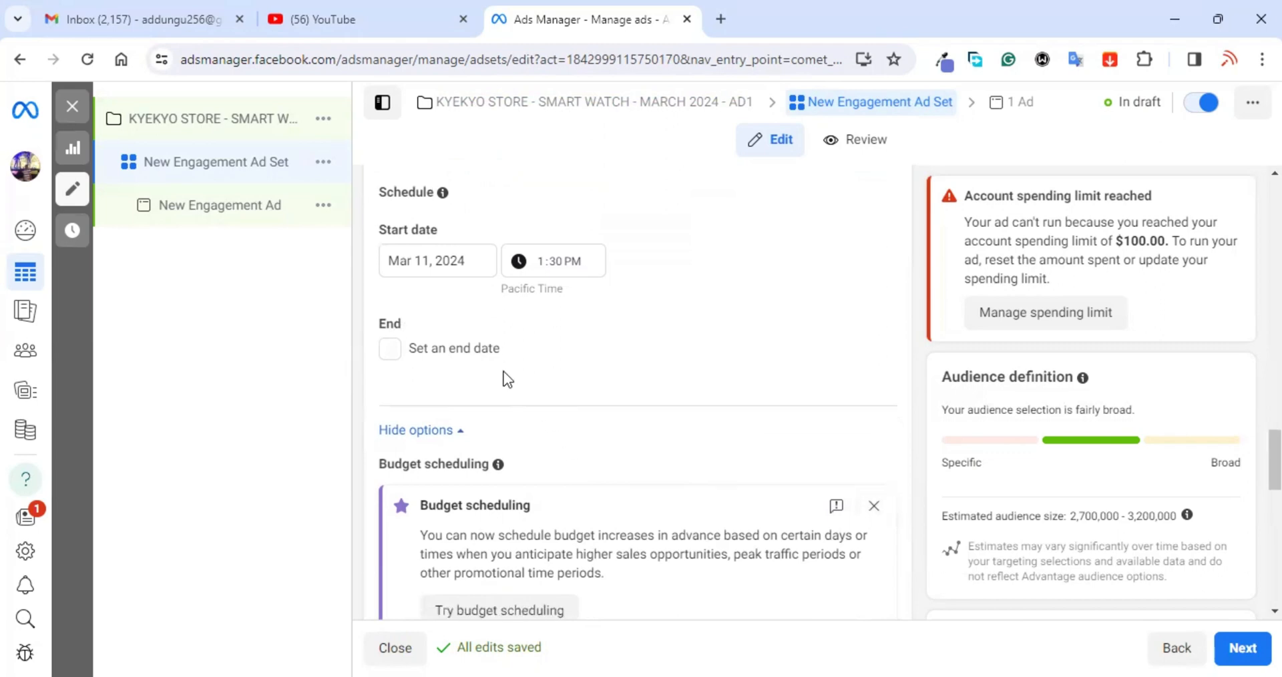
pyautogui.scroll(-2, 503, 372)
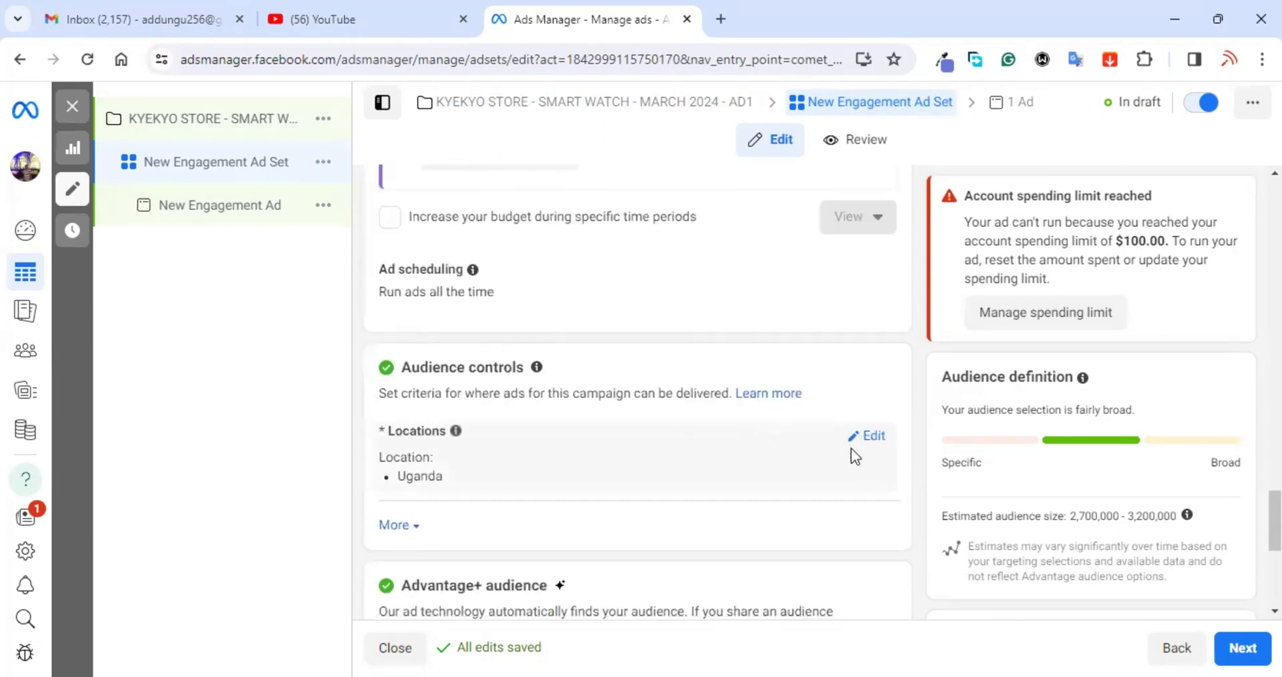
pyautogui.click(871, 435)
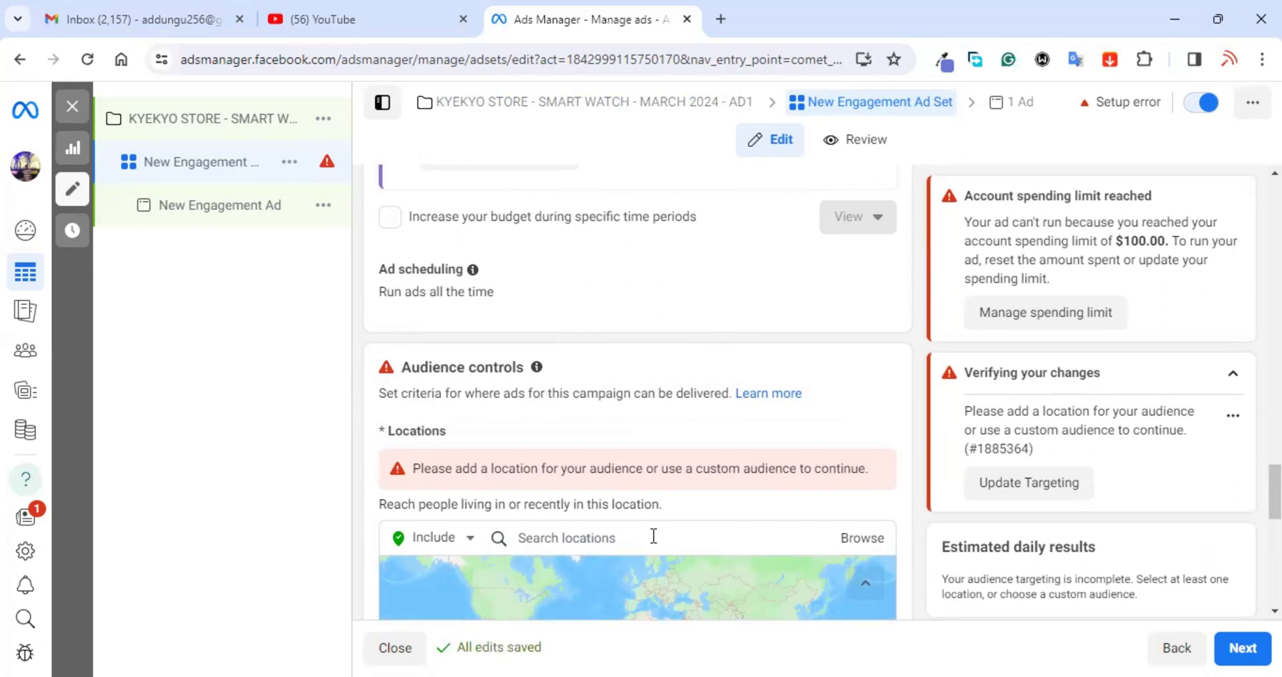
# Step: Search 'WAKISO' and add Entebbe, Wakiso District as the target location
pyautogui.click(654, 536)
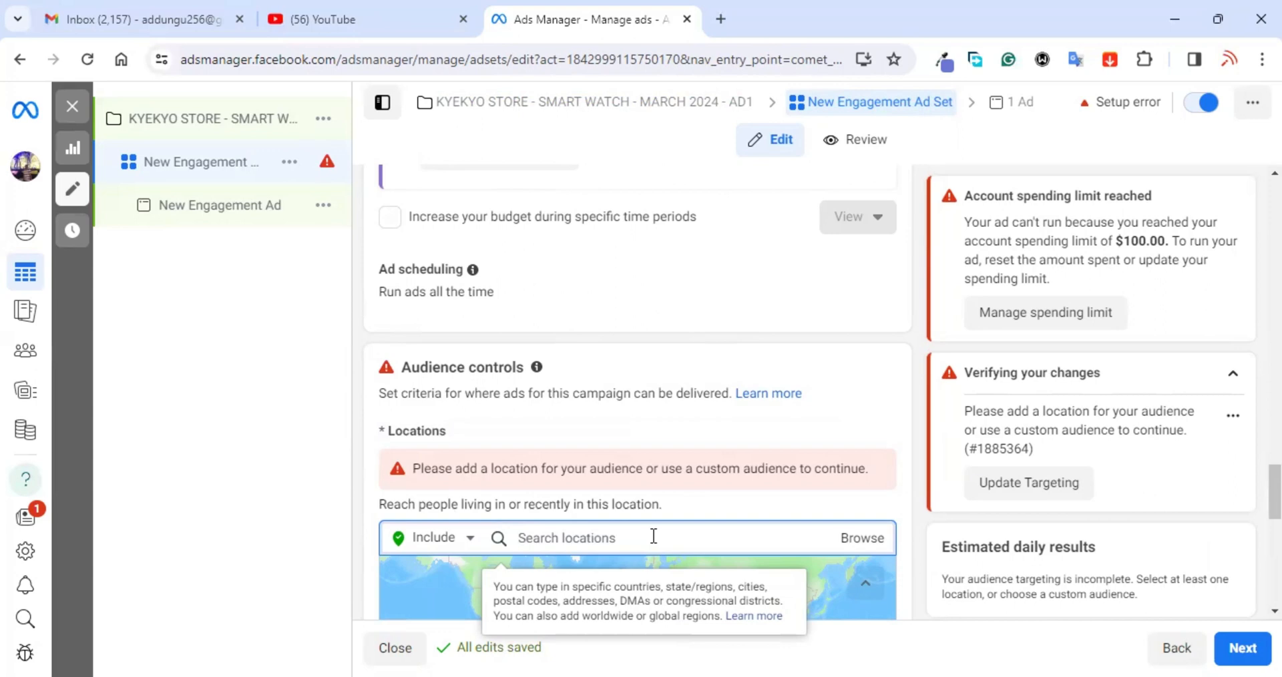
pyautogui.write('WAKIS')
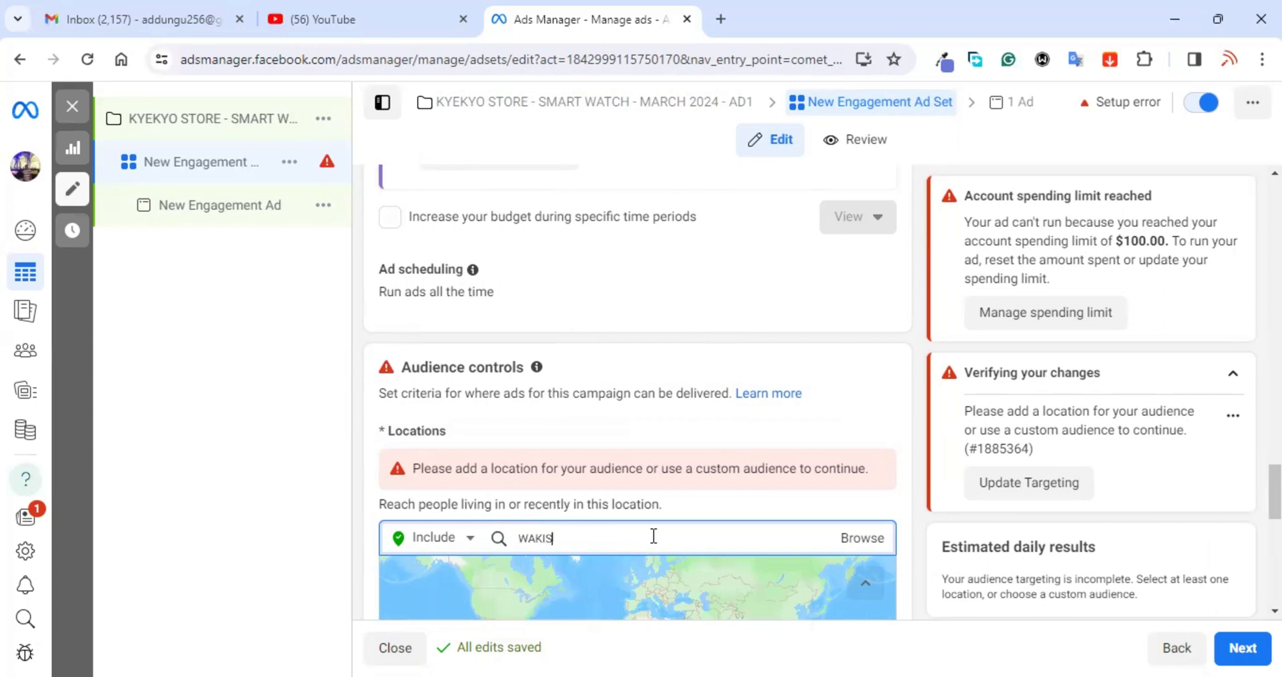
pyautogui.write('O')
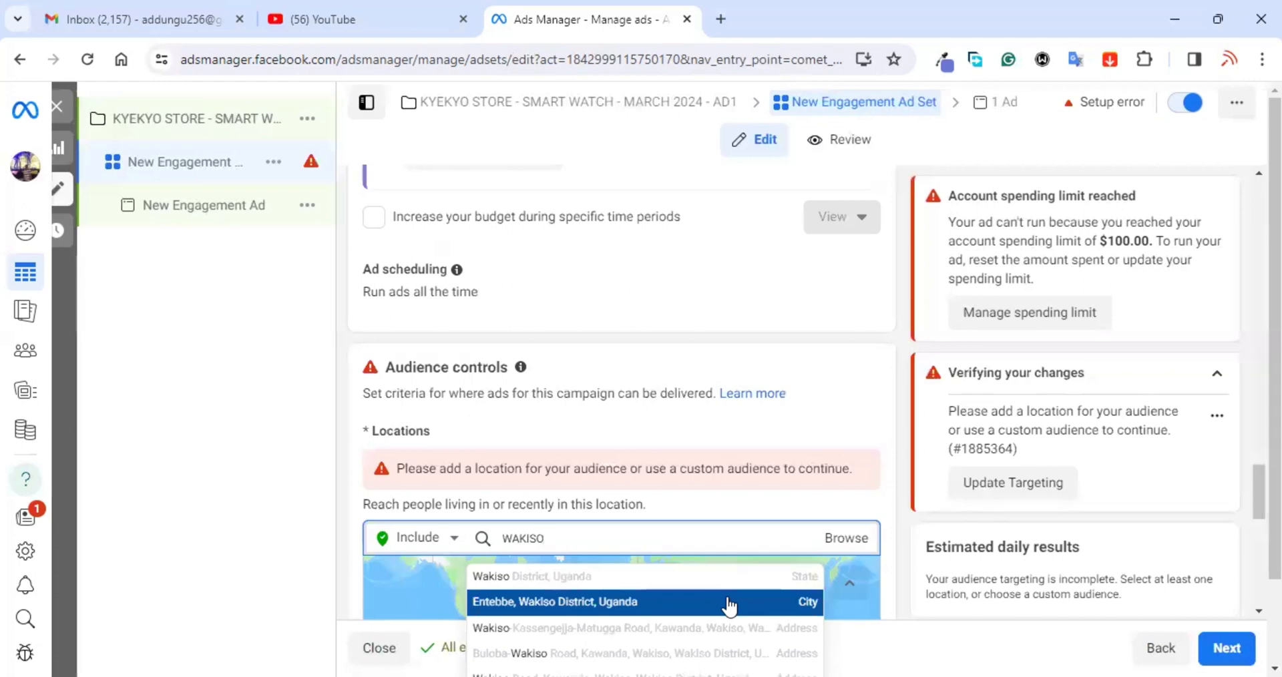
pyautogui.click(806, 605)
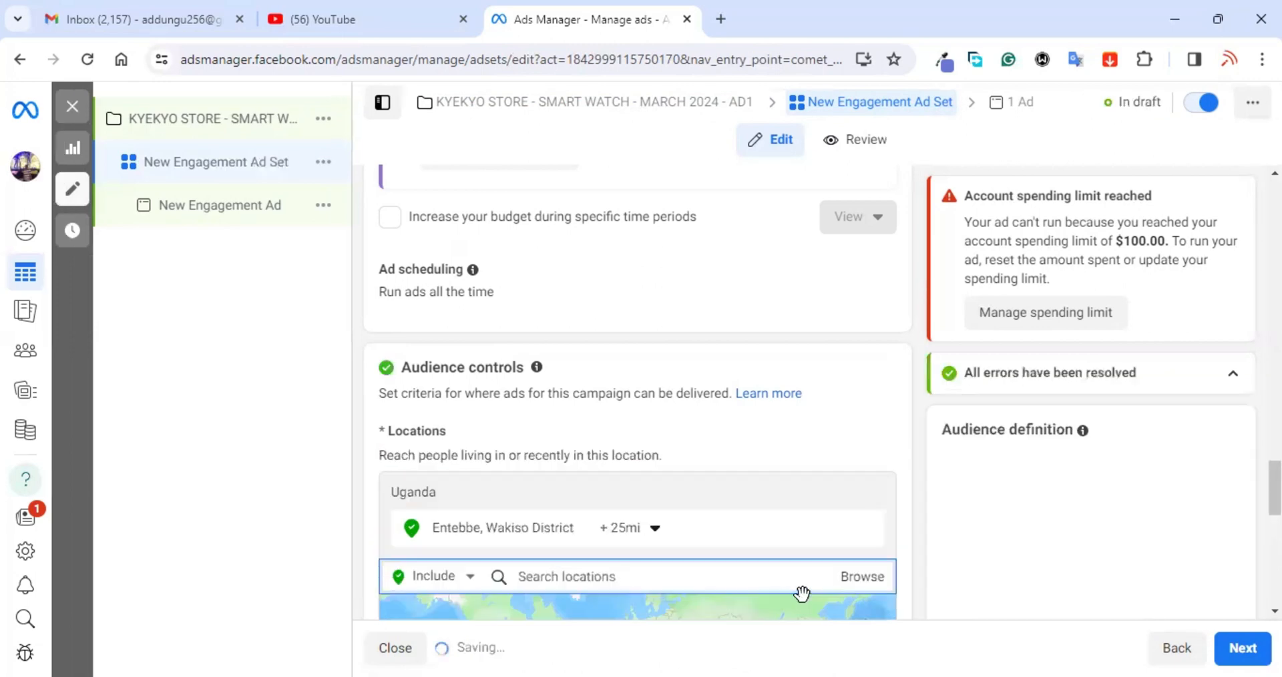
# Step: Shrink the radius around Entebbe from 25 to 16 miles
pyautogui.click(627, 529)
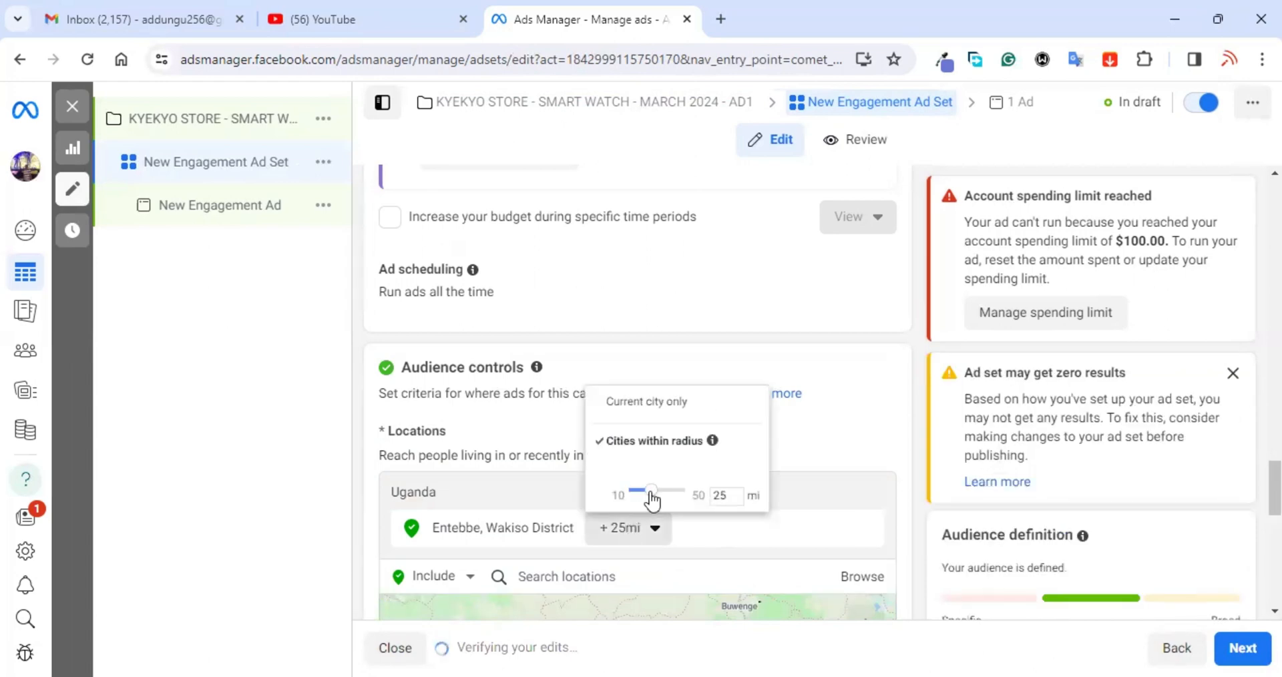
pyautogui.click(641, 491)
pyautogui.moveTo(642, 498); pyautogui.dragTo(640, 498)
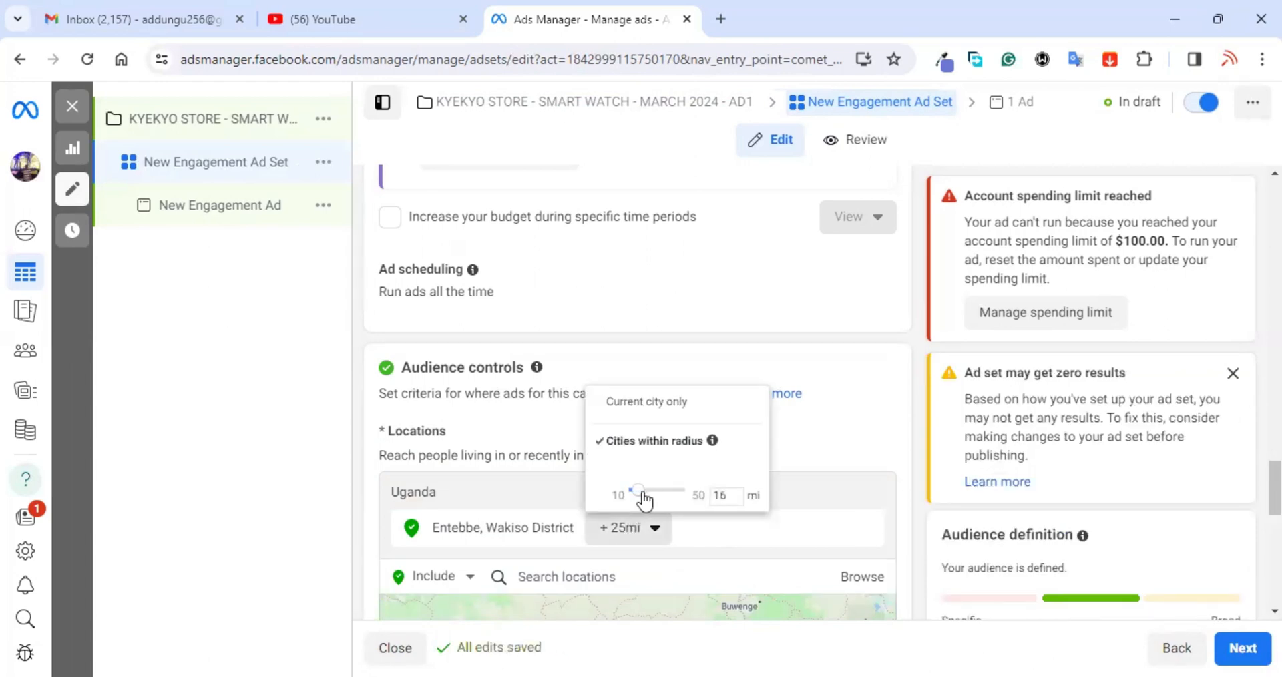
pyautogui.click(676, 498)
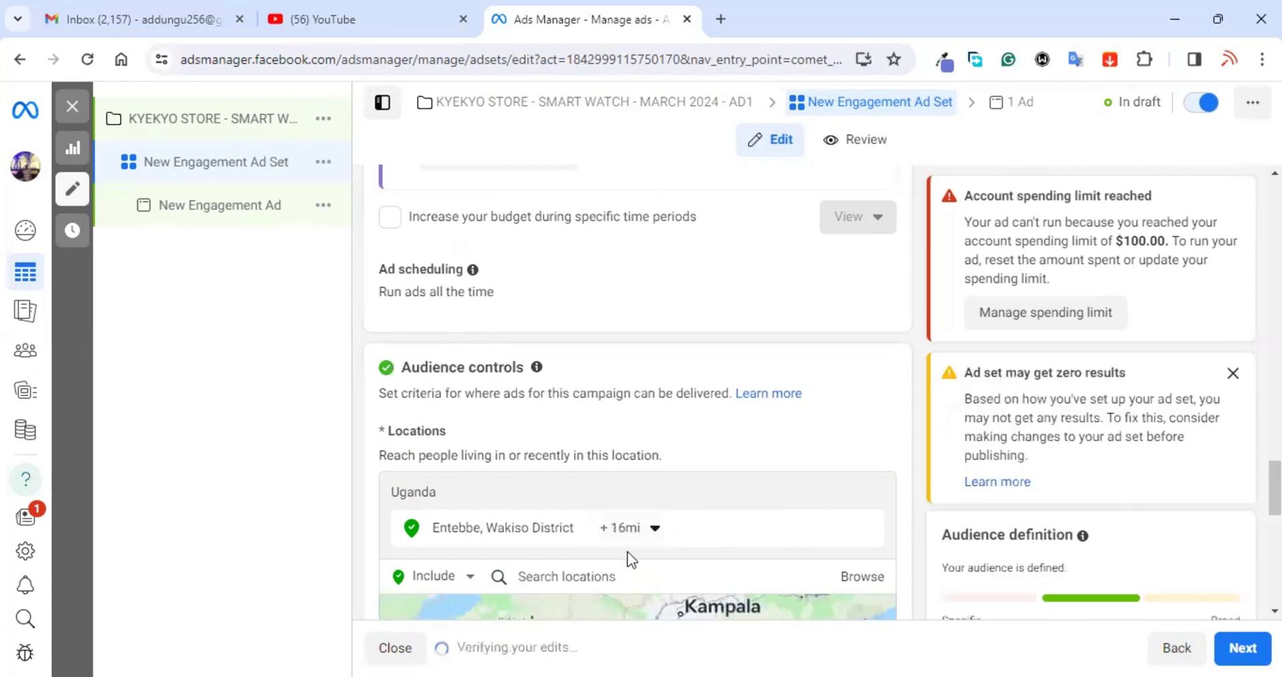
# Step: Add Kampala District, Uganda as a target location next to Entebbe, leaving the Entebbe search unused
pyautogui.click(621, 574)
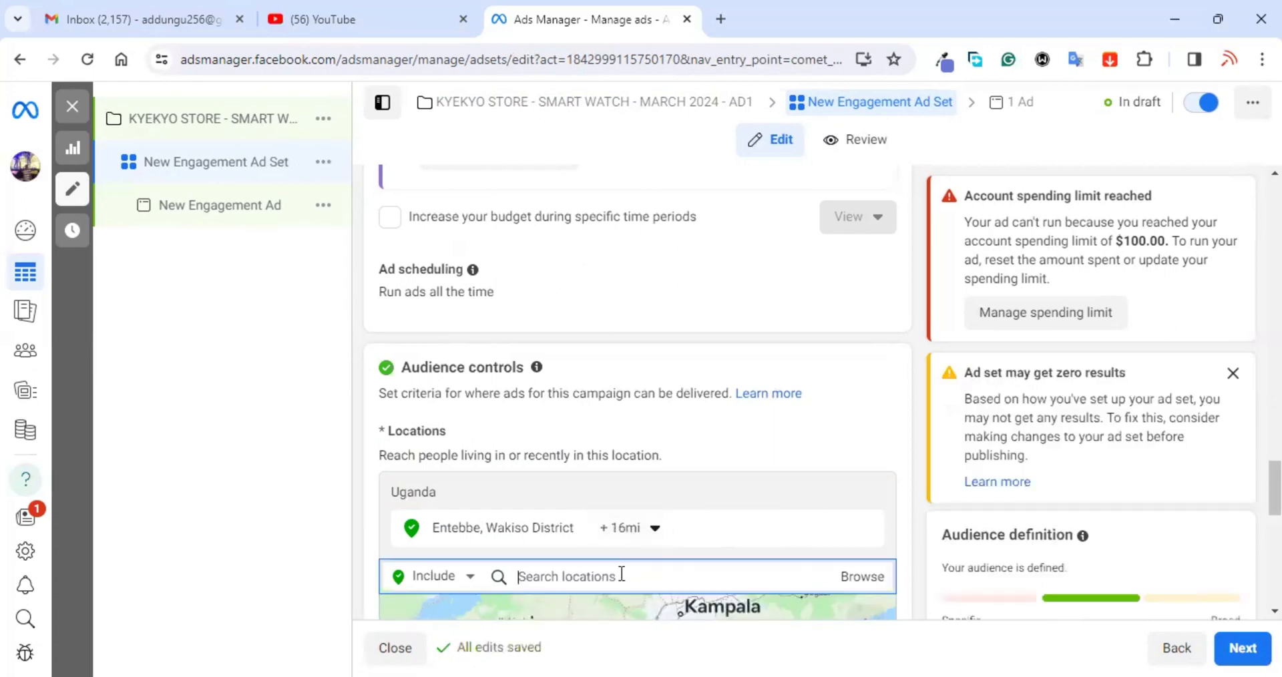
pyautogui.write('KAMPAL')
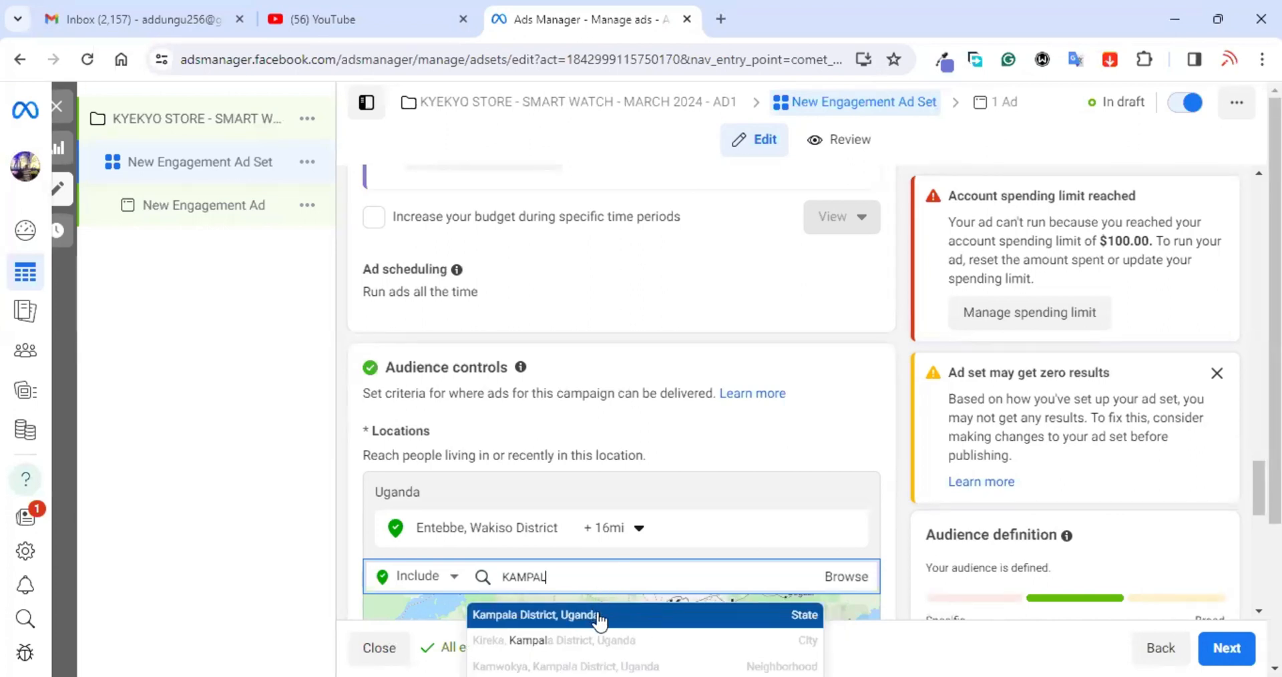
pyautogui.click(599, 619)
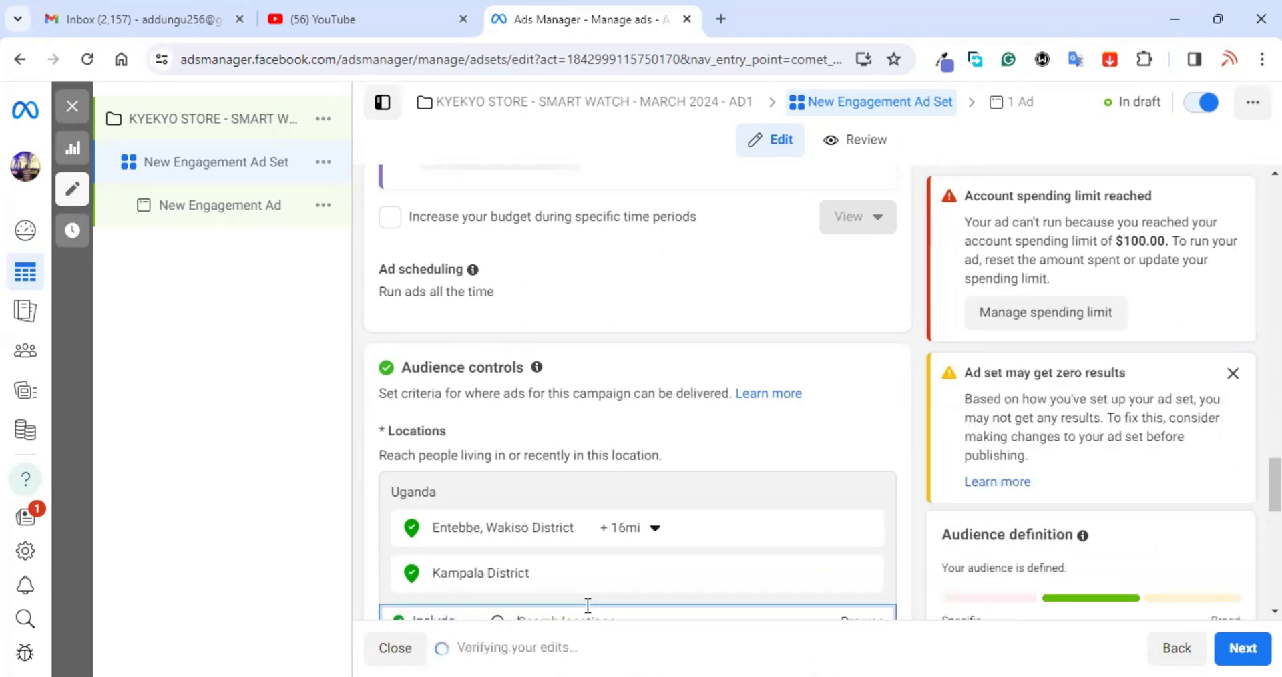
pyautogui.scroll(-1, 615, 583)
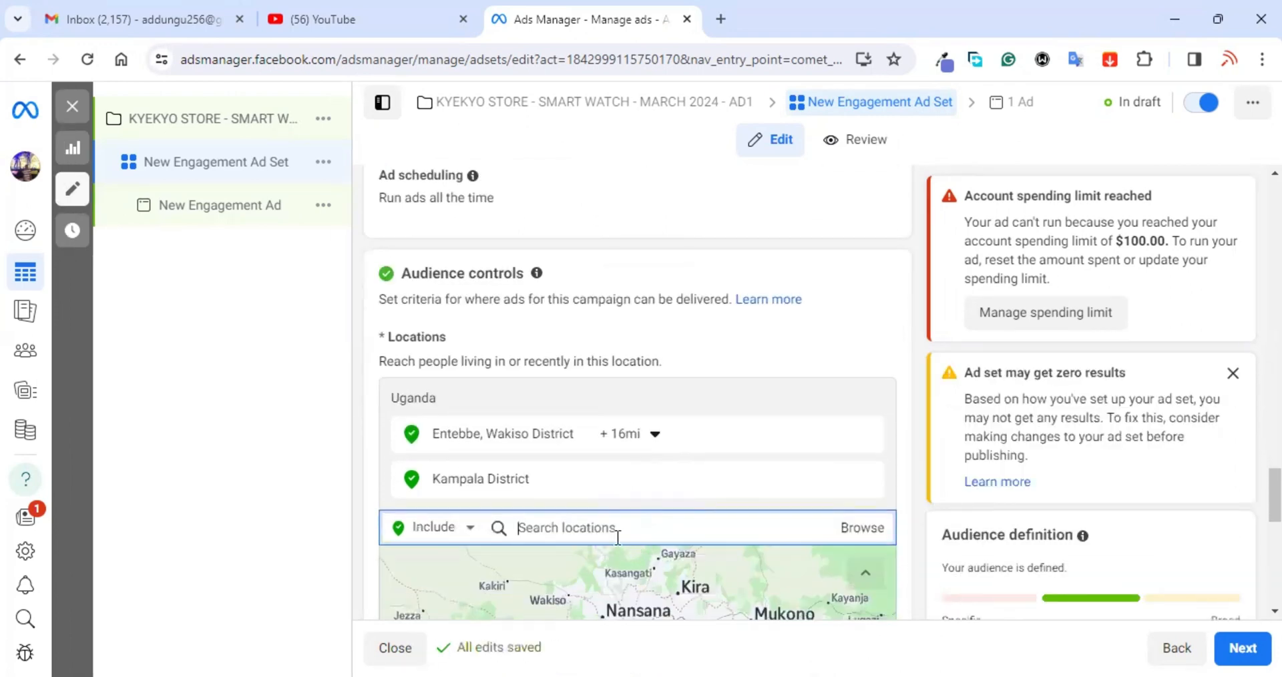
pyautogui.write('W')
pyautogui.press('BackSpace')
pyautogui.write('ENTEB')
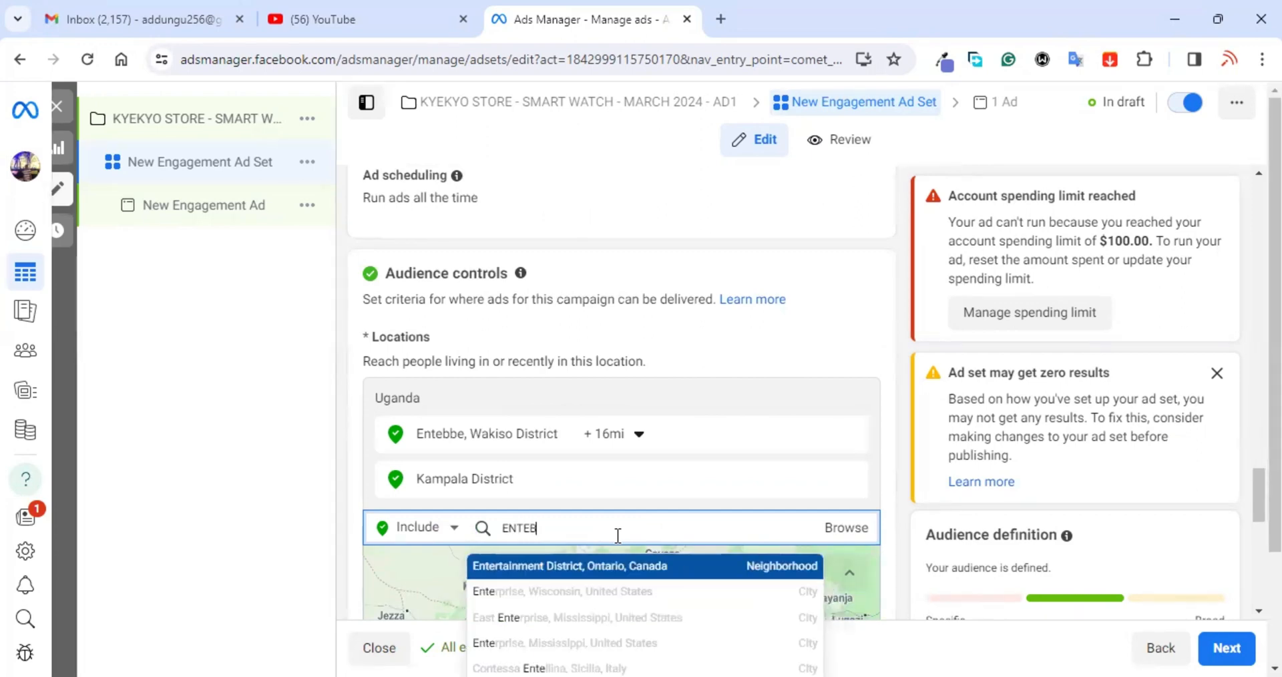
pyautogui.write('BE')
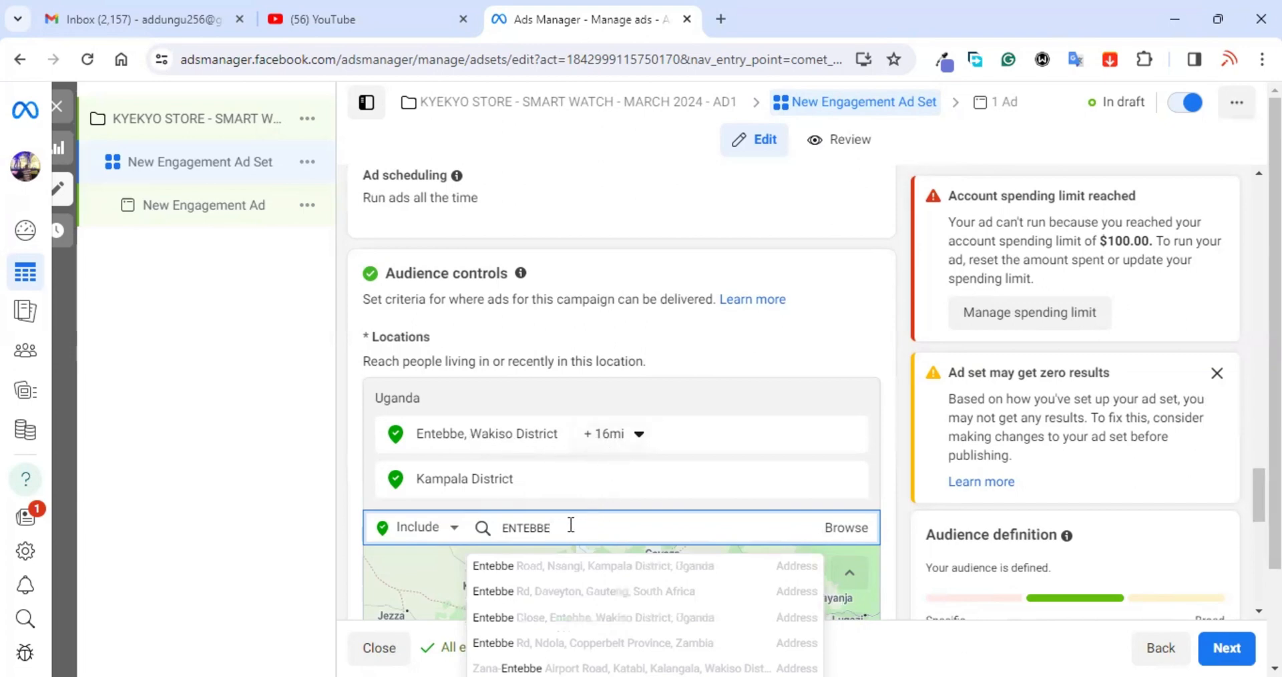
pyautogui.press('BackSpace')
pyautogui.press('BackSpace')
pyautogui.press('BackSpace')
pyautogui.press('BackSpace')
pyautogui.press('BackSpace')
pyautogui.press('BackSpace')
pyautogui.press('BackSpace')
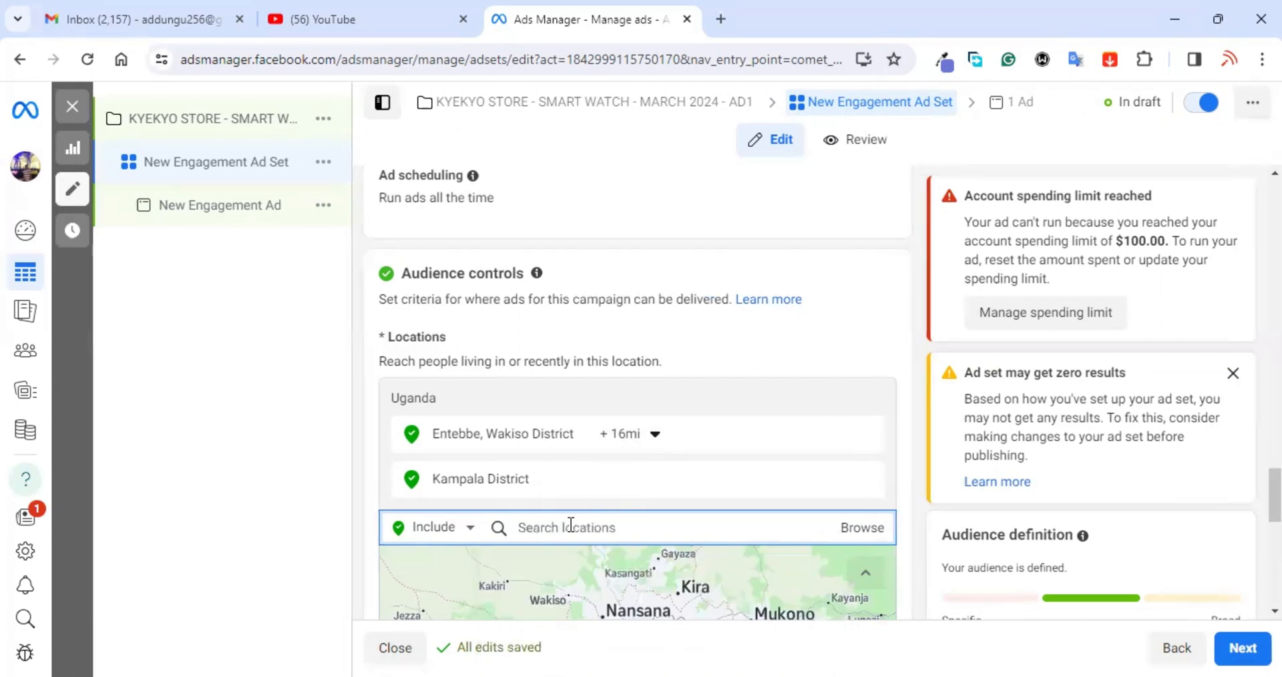
pyautogui.click(305, 513)
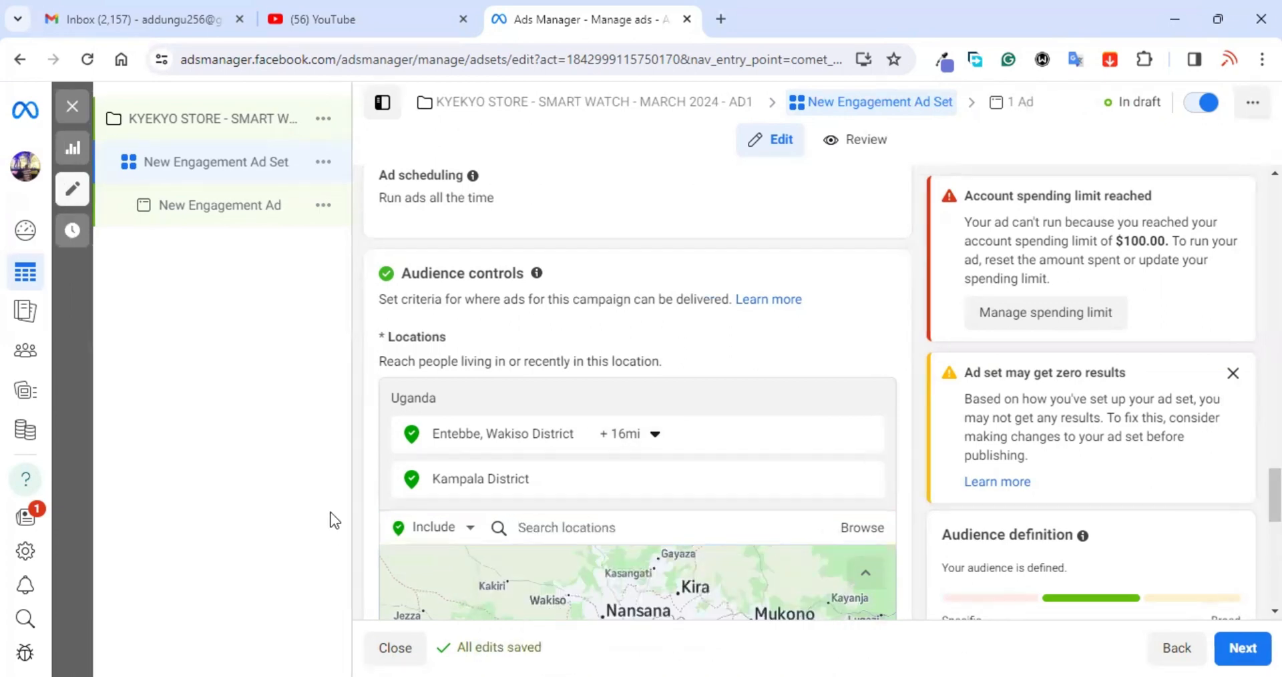
pyautogui.scroll(-8, 355, 501)
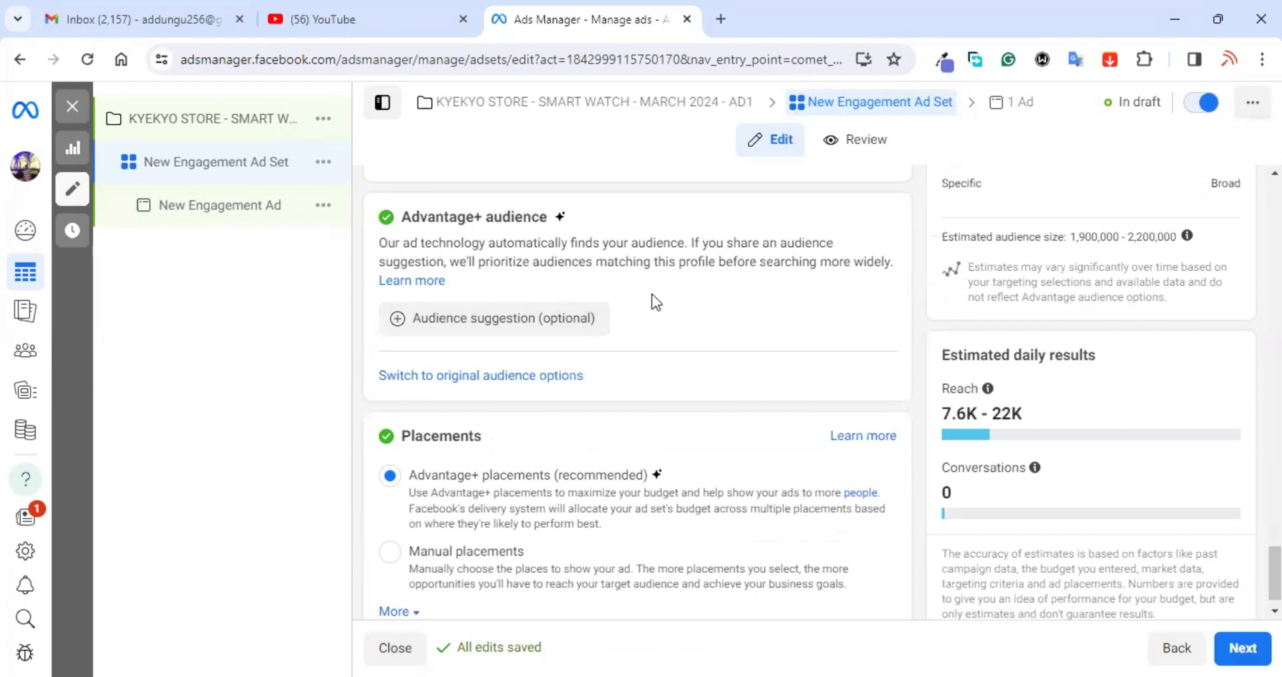
pyautogui.scroll(2, 653, 301)
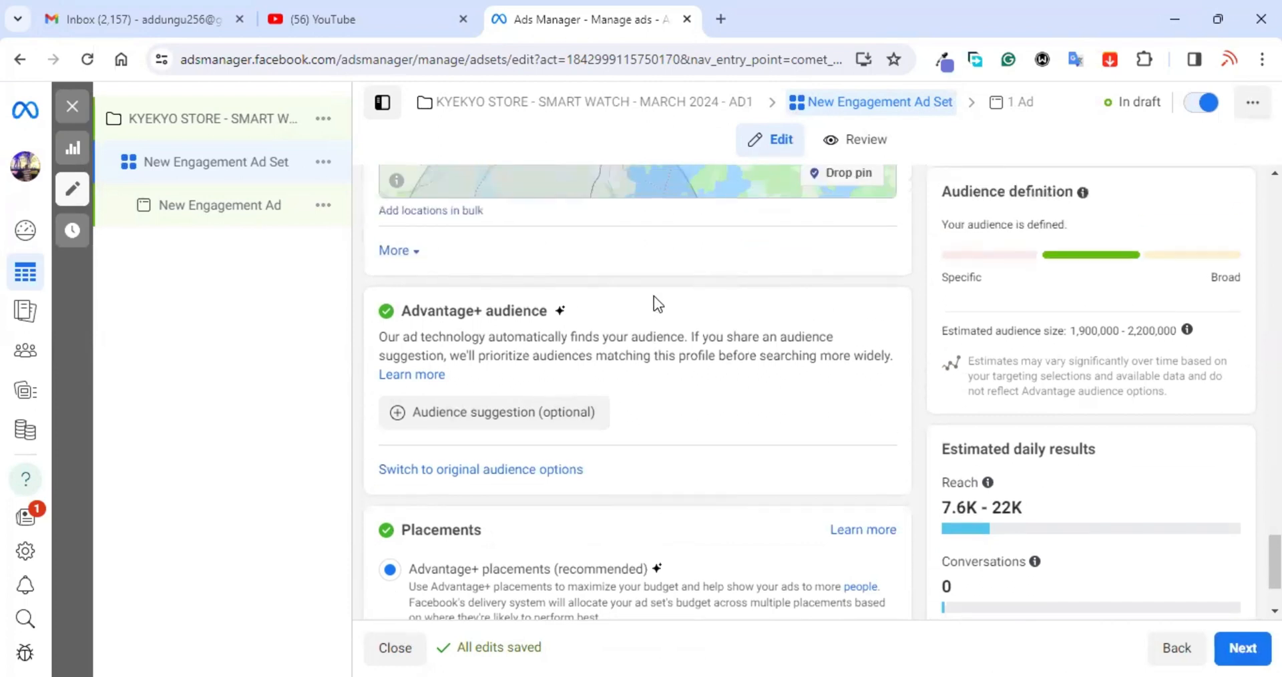
# Step: Switch to the original audience options and scroll down to the location, age and gender fields
pyautogui.click(496, 470)
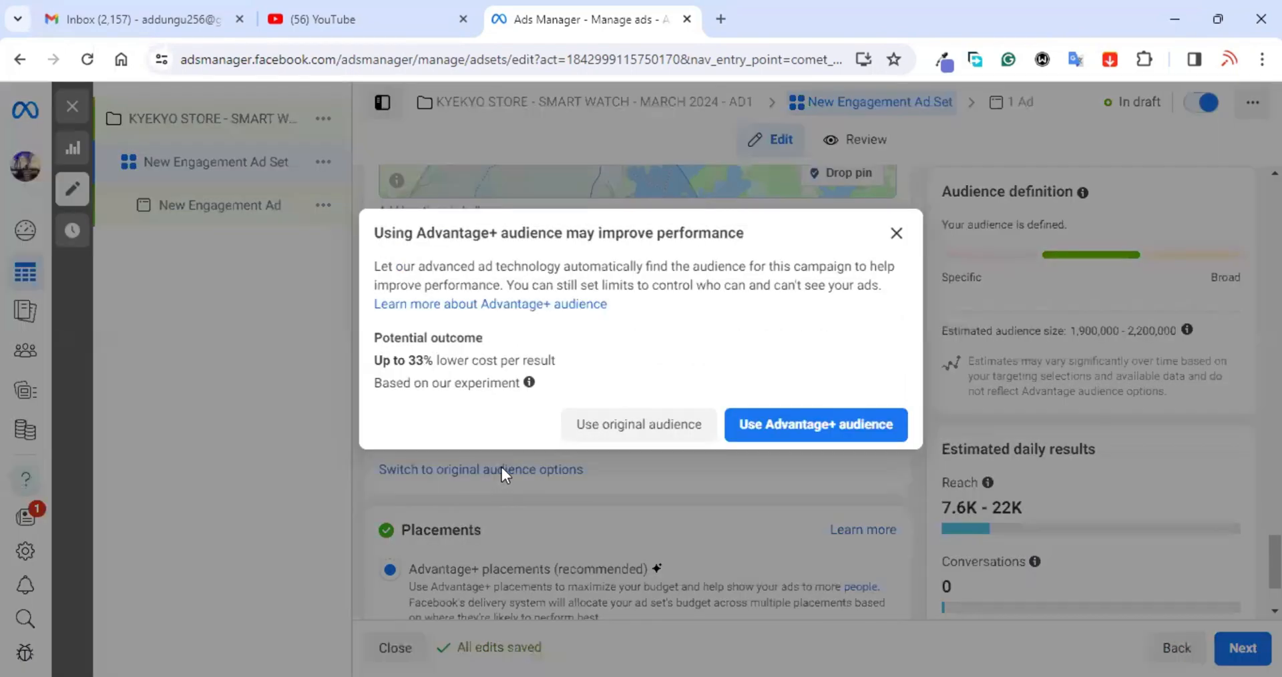
pyautogui.click(643, 427)
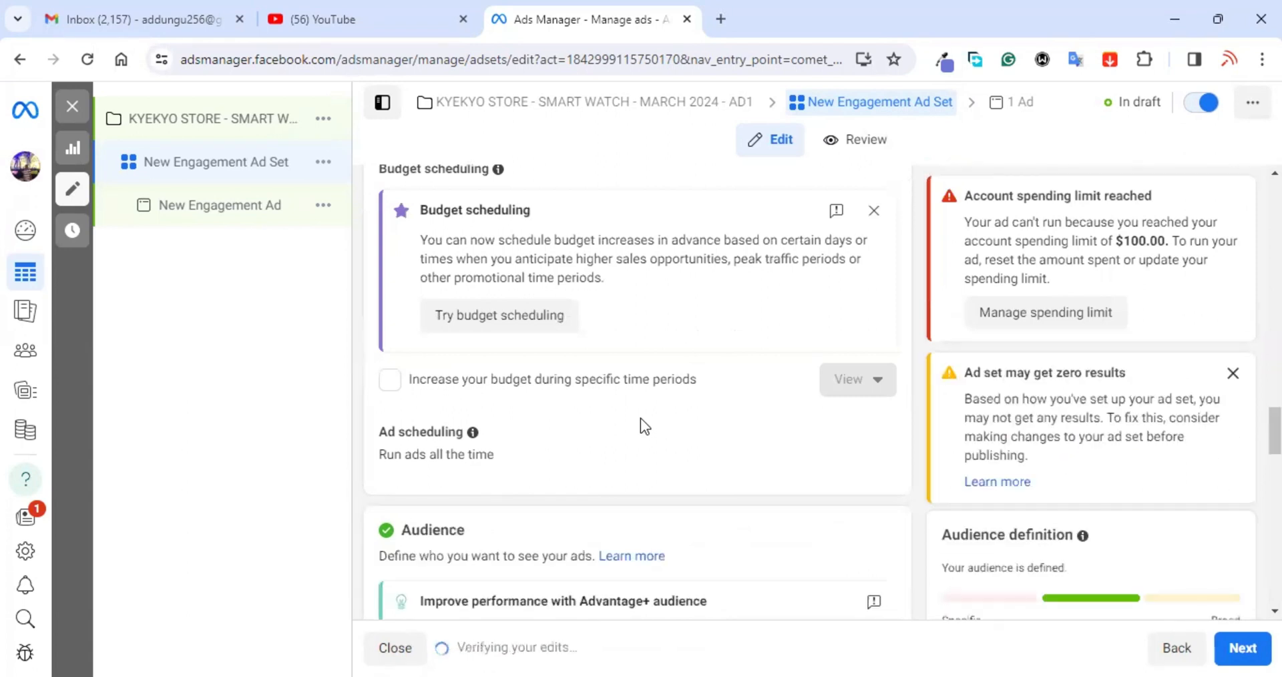
pyautogui.scroll(-4, 640, 418)
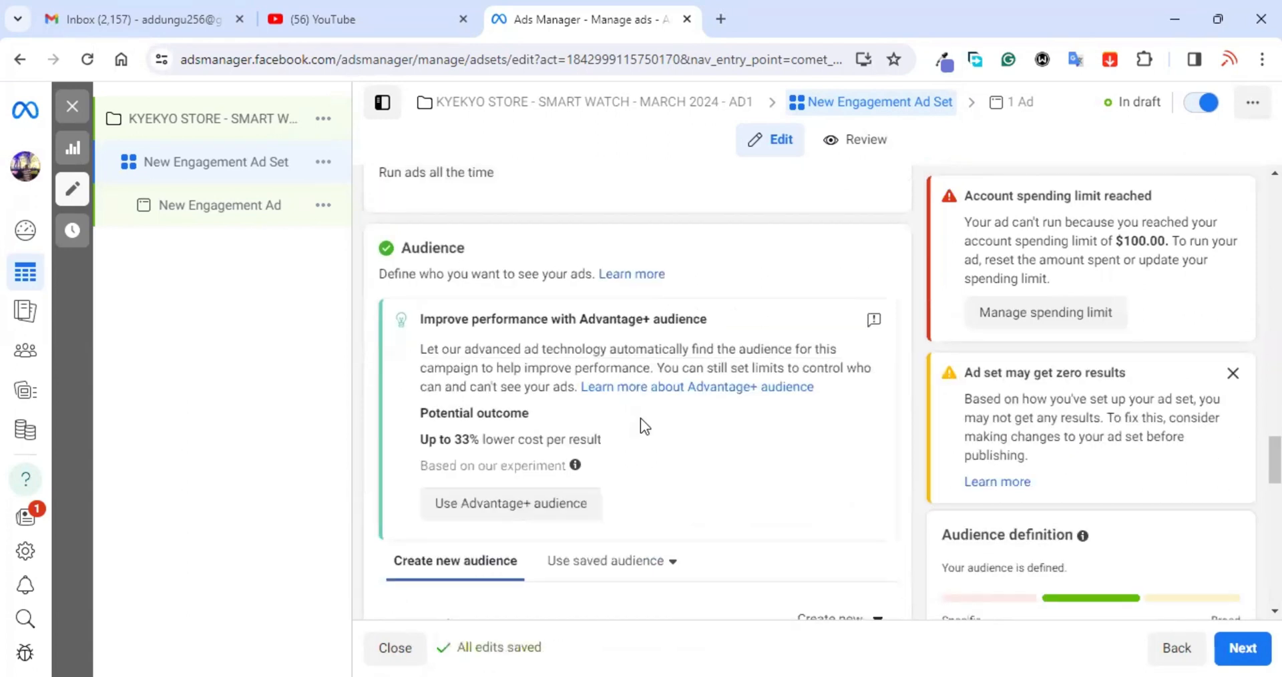
pyautogui.scroll(-4, 639, 418)
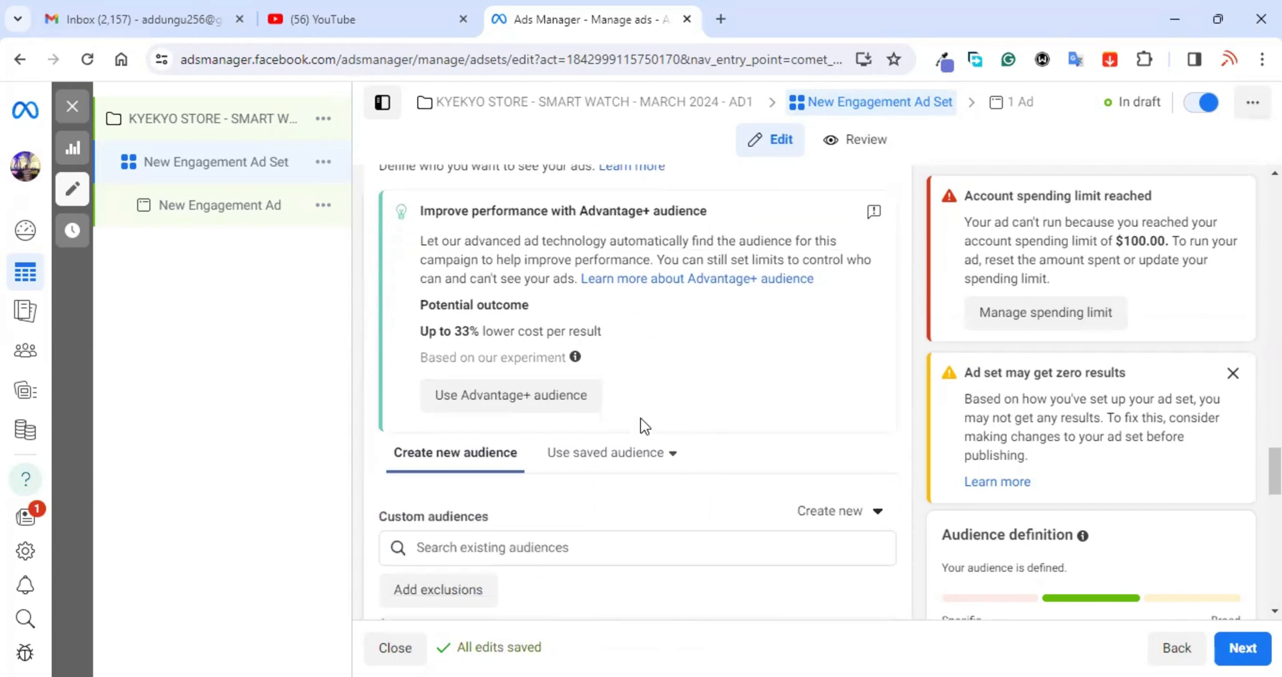
pyautogui.scroll(-1, 639, 418)
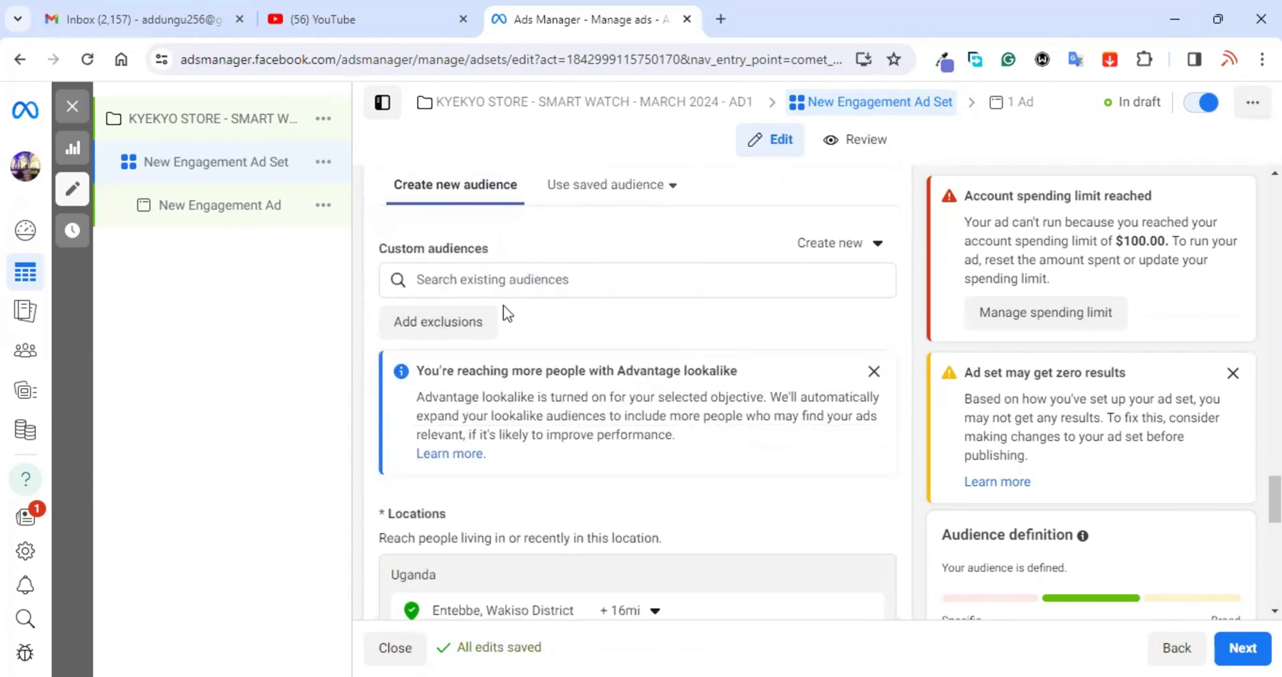
pyautogui.scroll(-5, 604, 291)
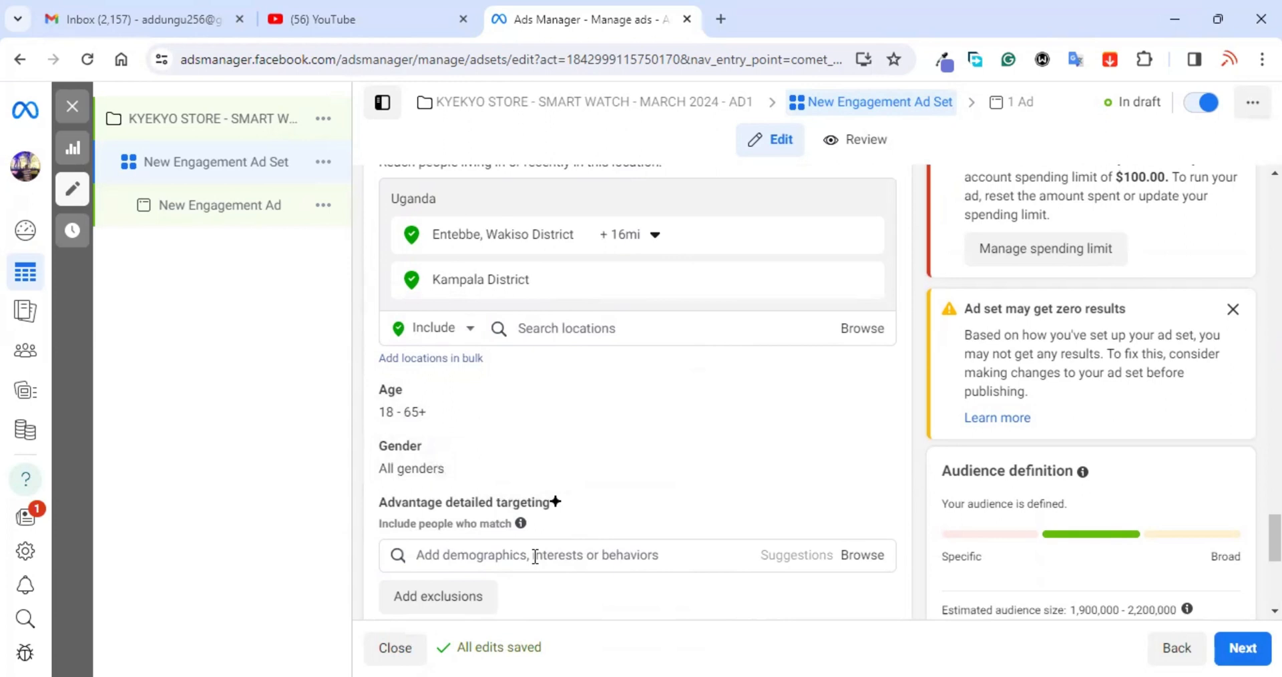
# Step: Add Premier League (Employers) to detailed targeting, then search for BBC
pyautogui.scroll(-1, 542, 557)
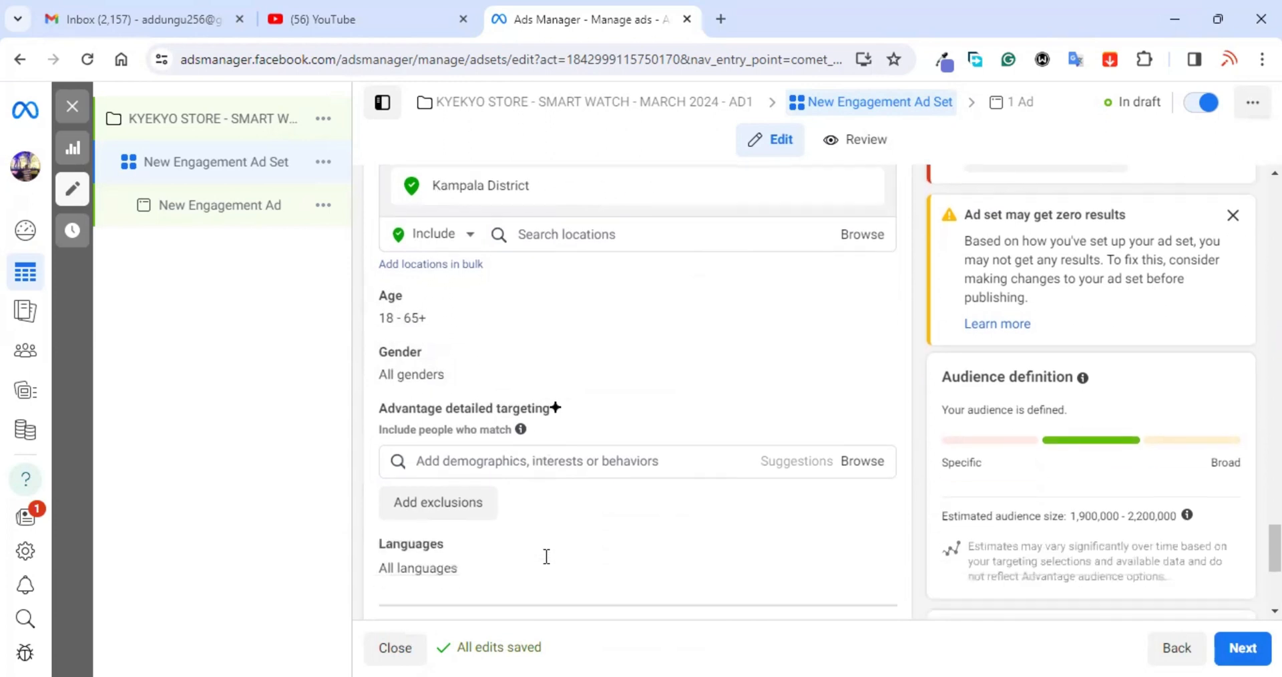
pyautogui.click(603, 459)
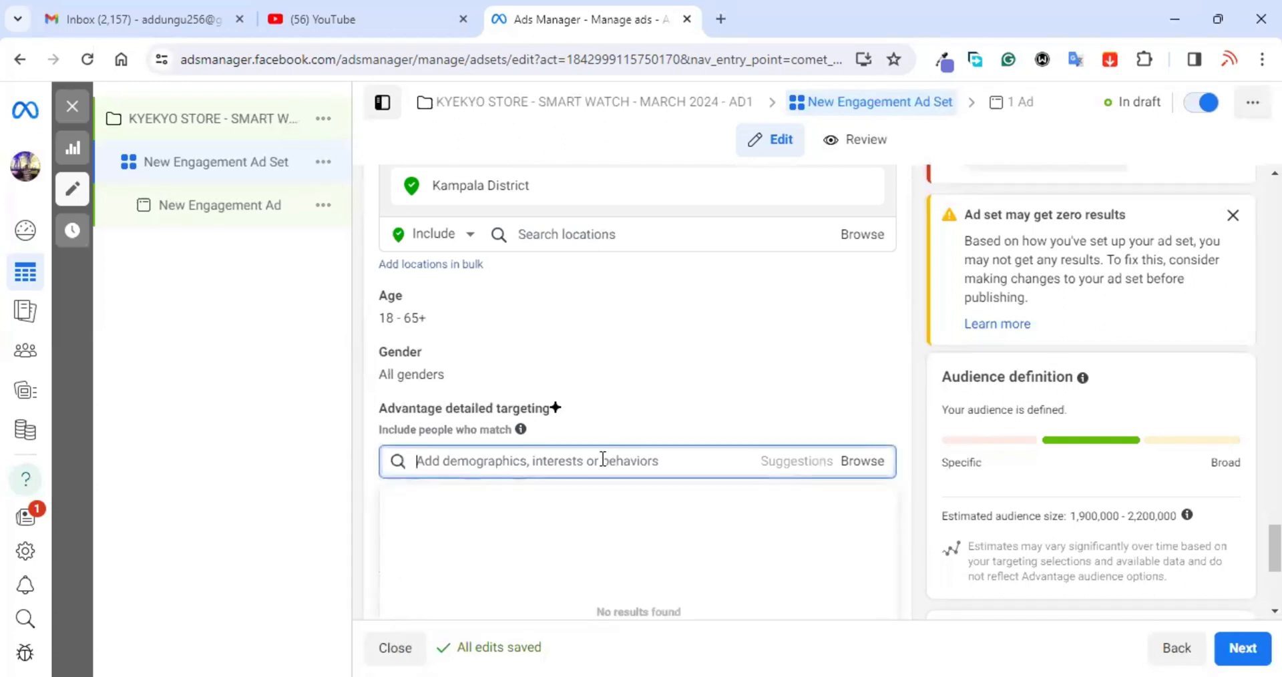
pyautogui.write('P')
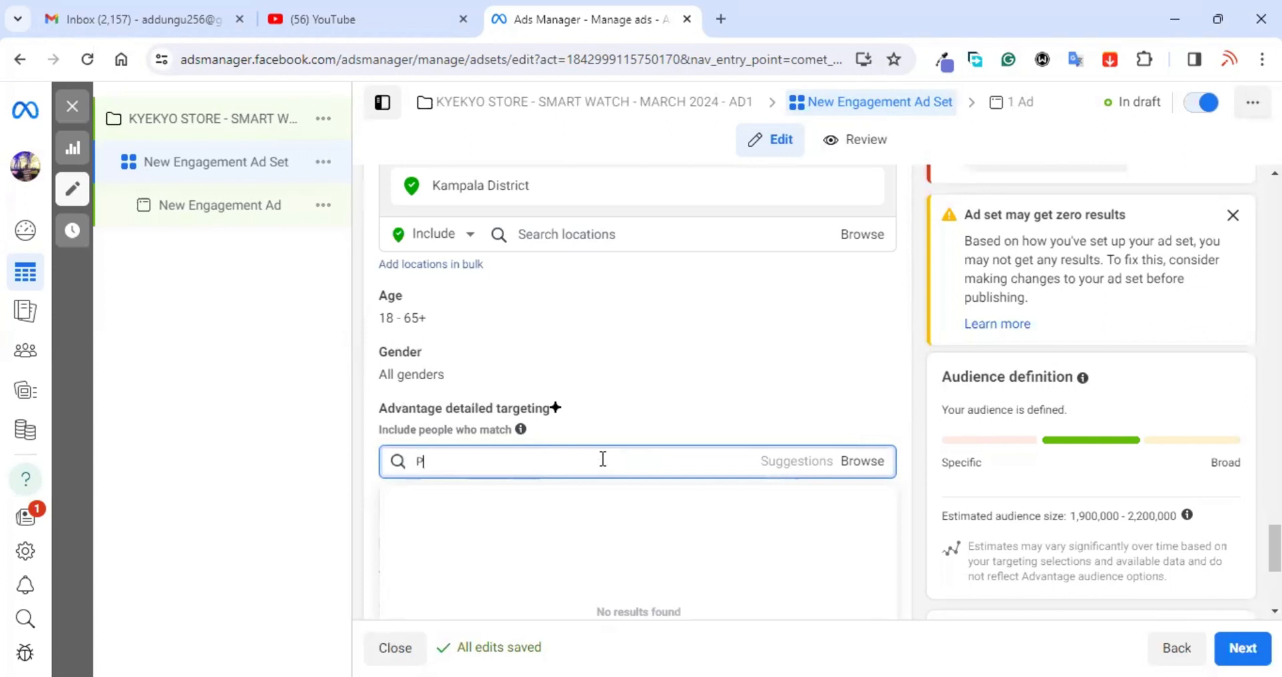
pyautogui.write('REMIER')
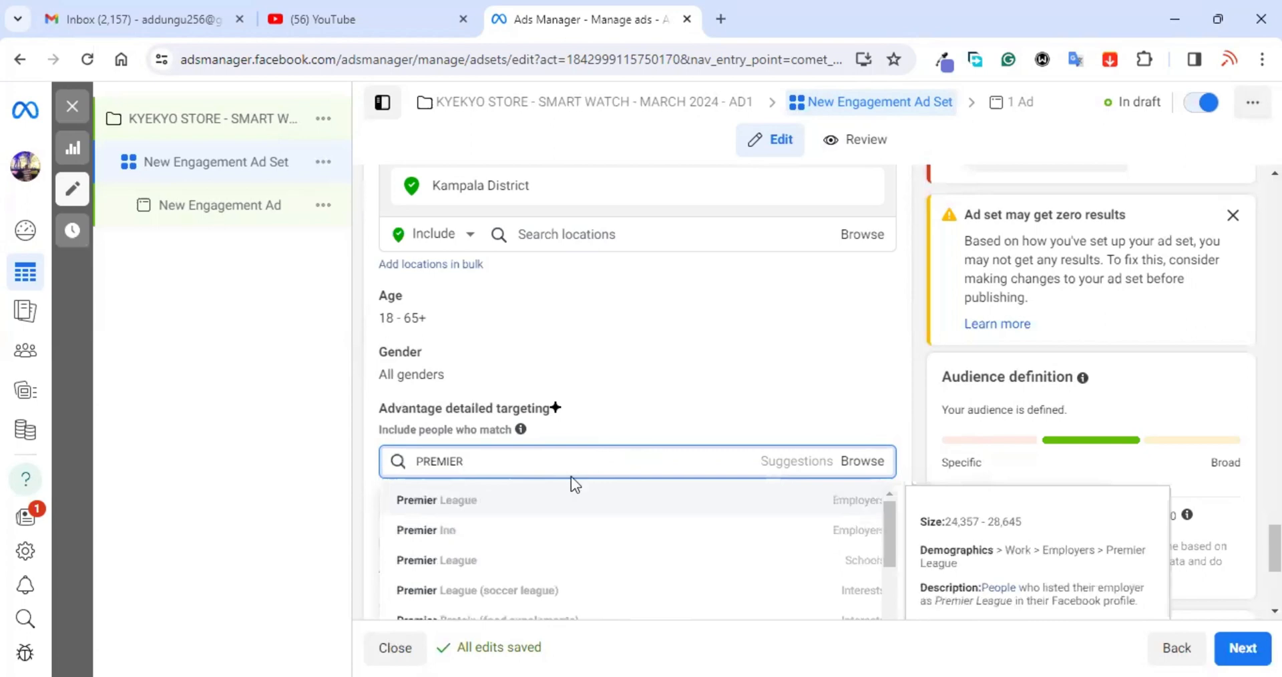
pyautogui.click(526, 509)
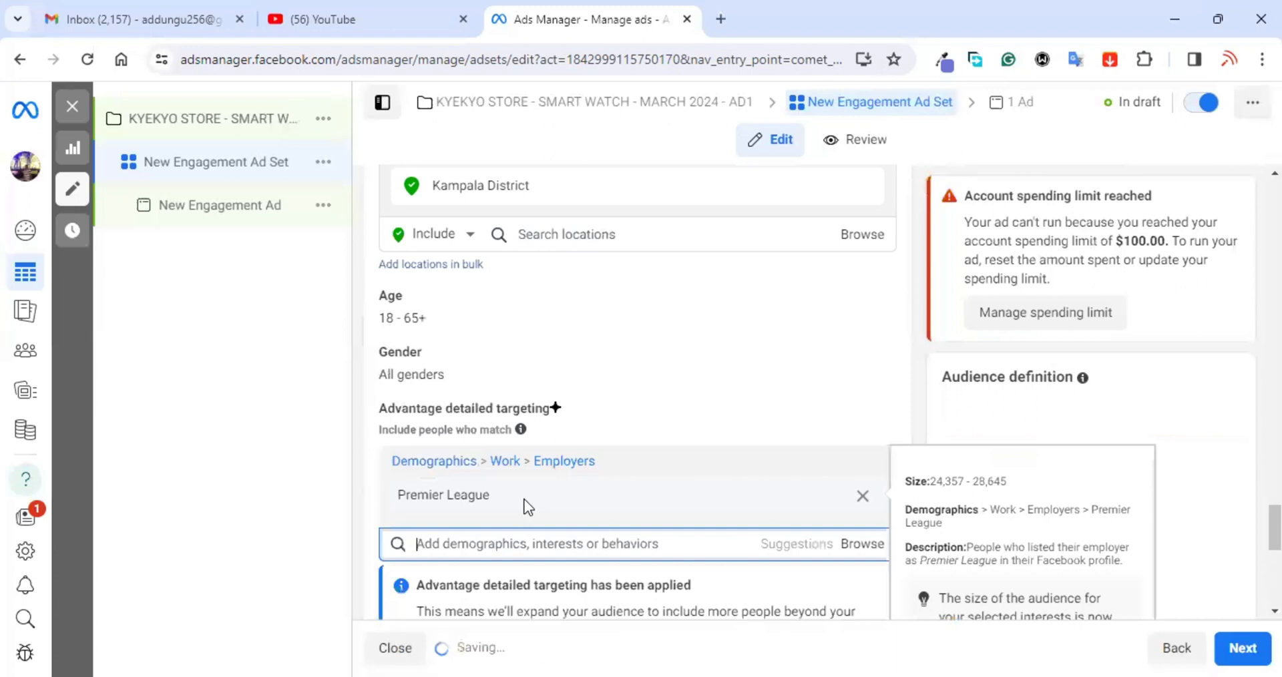
pyautogui.click(531, 547)
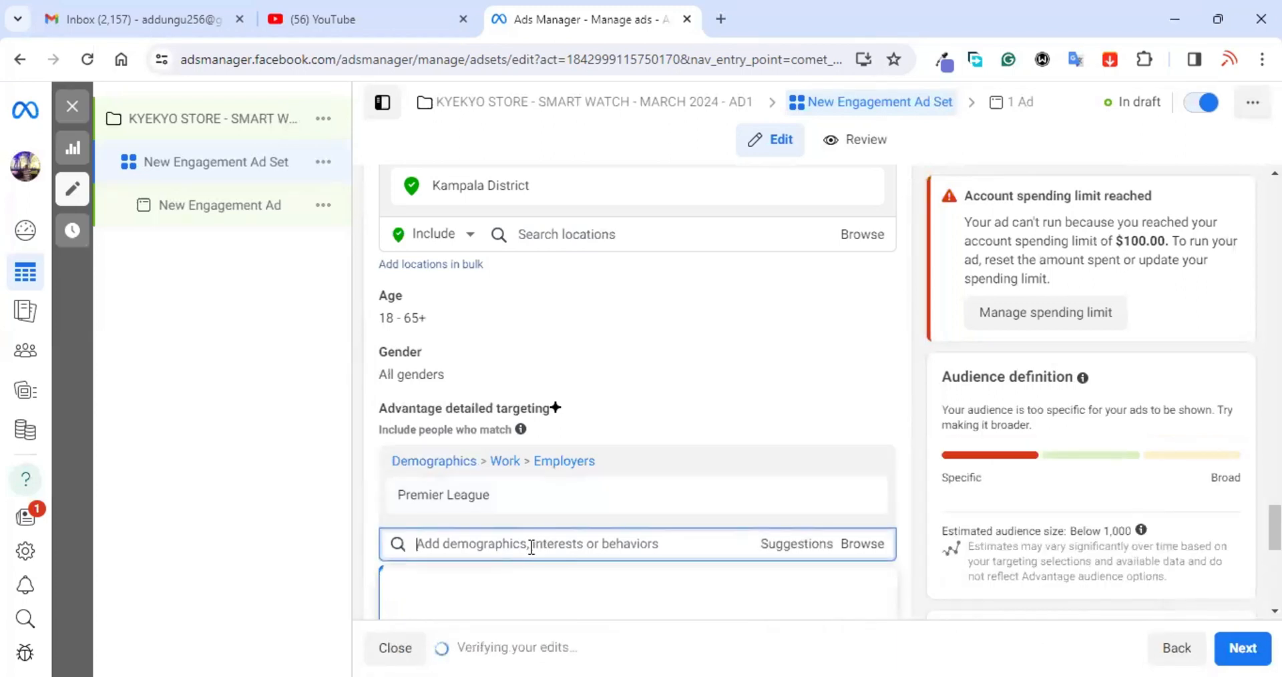
pyautogui.write('BBC')
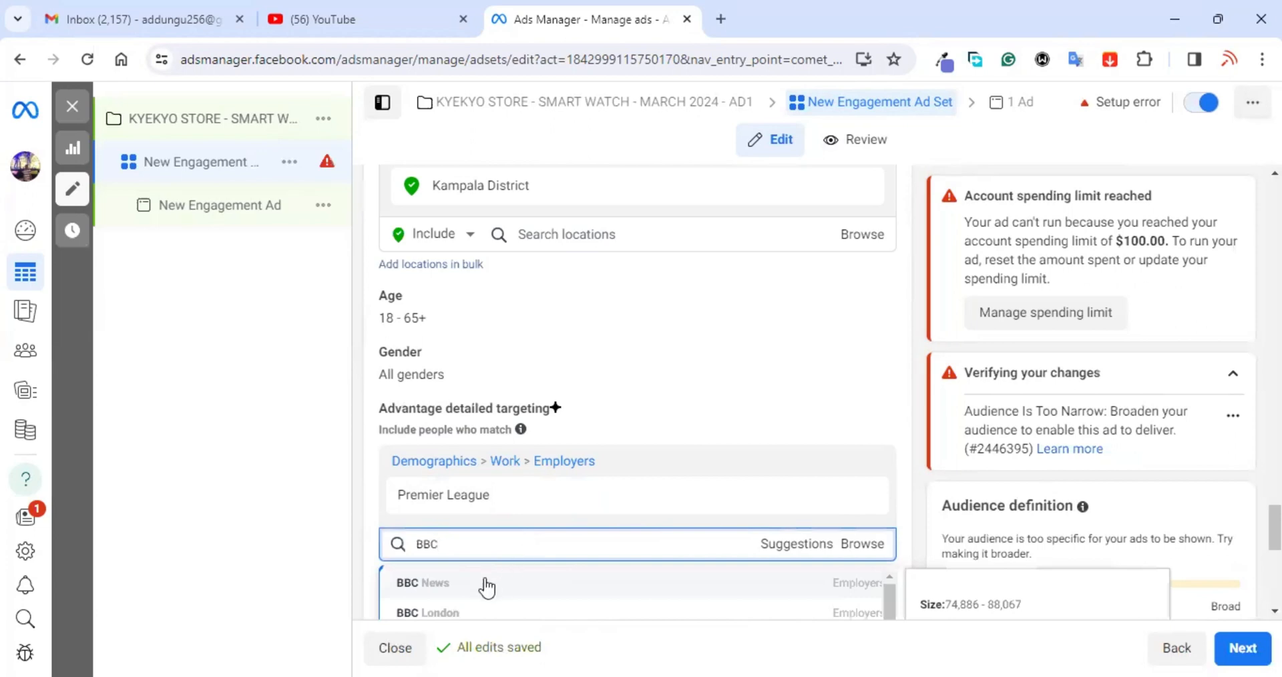
# Step: Add BBC News as an employer and DSTV (official) as an interest
pyautogui.click(487, 585)
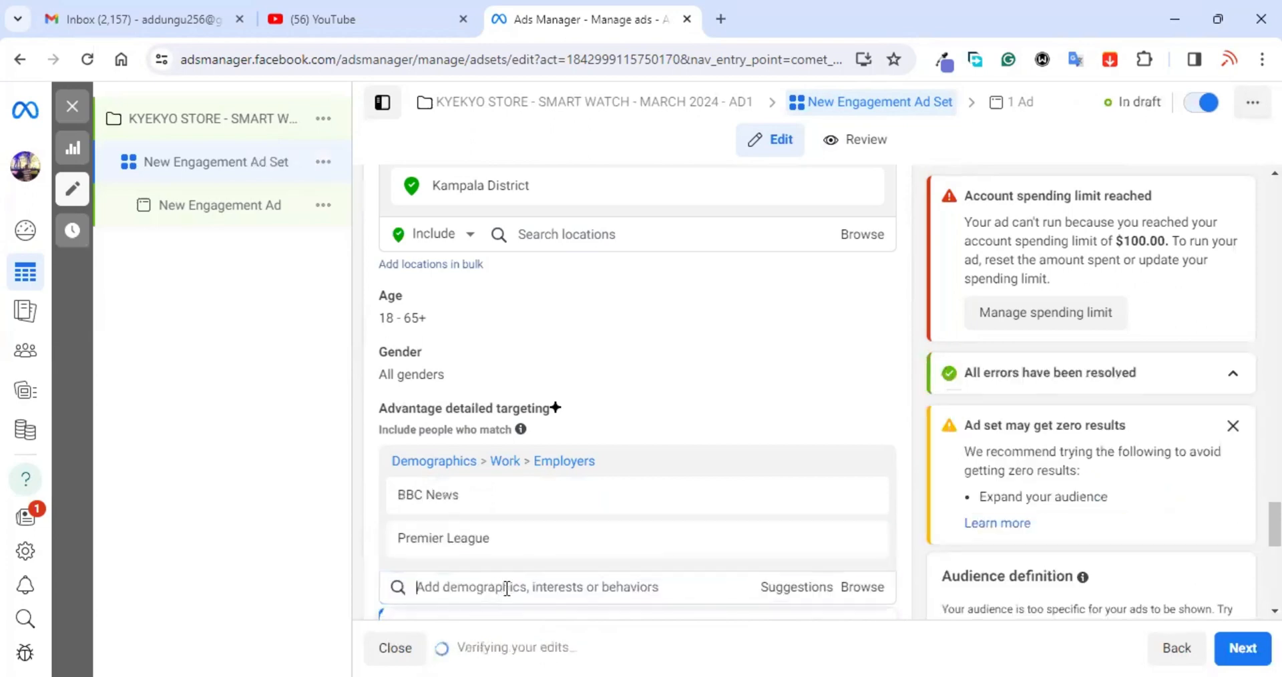
pyautogui.write('DST')
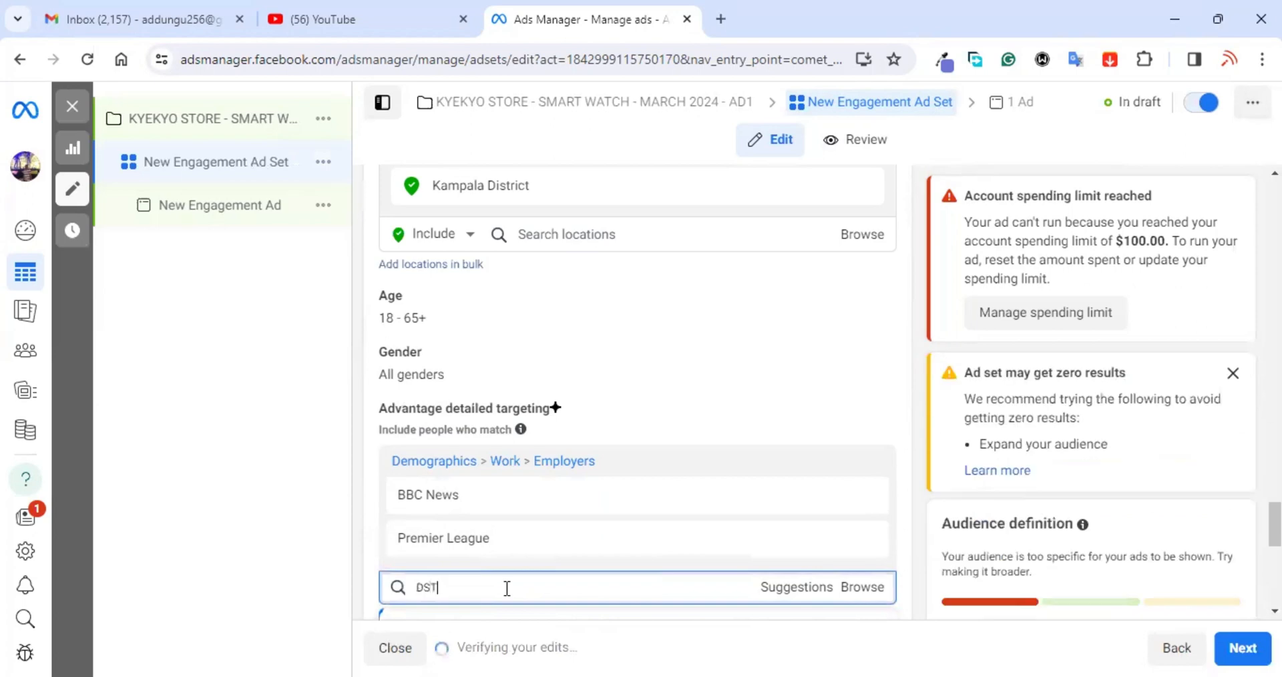
pyautogui.write('V')
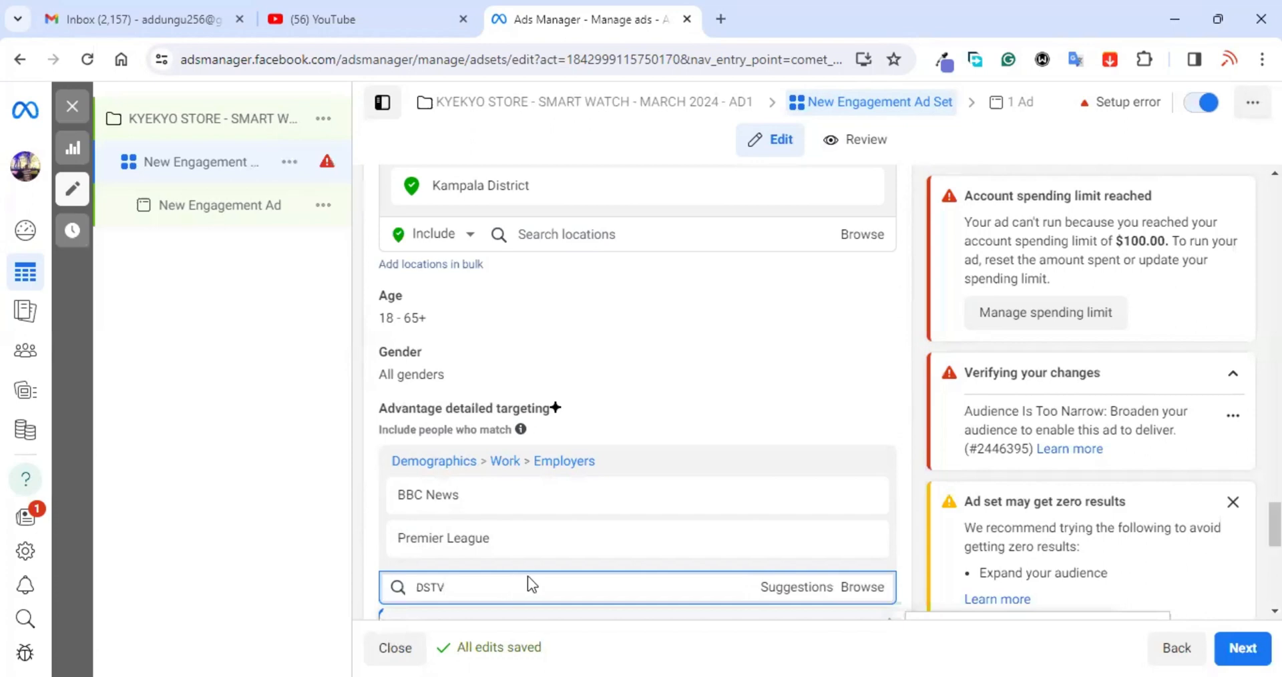
pyautogui.scroll(-3, 601, 531)
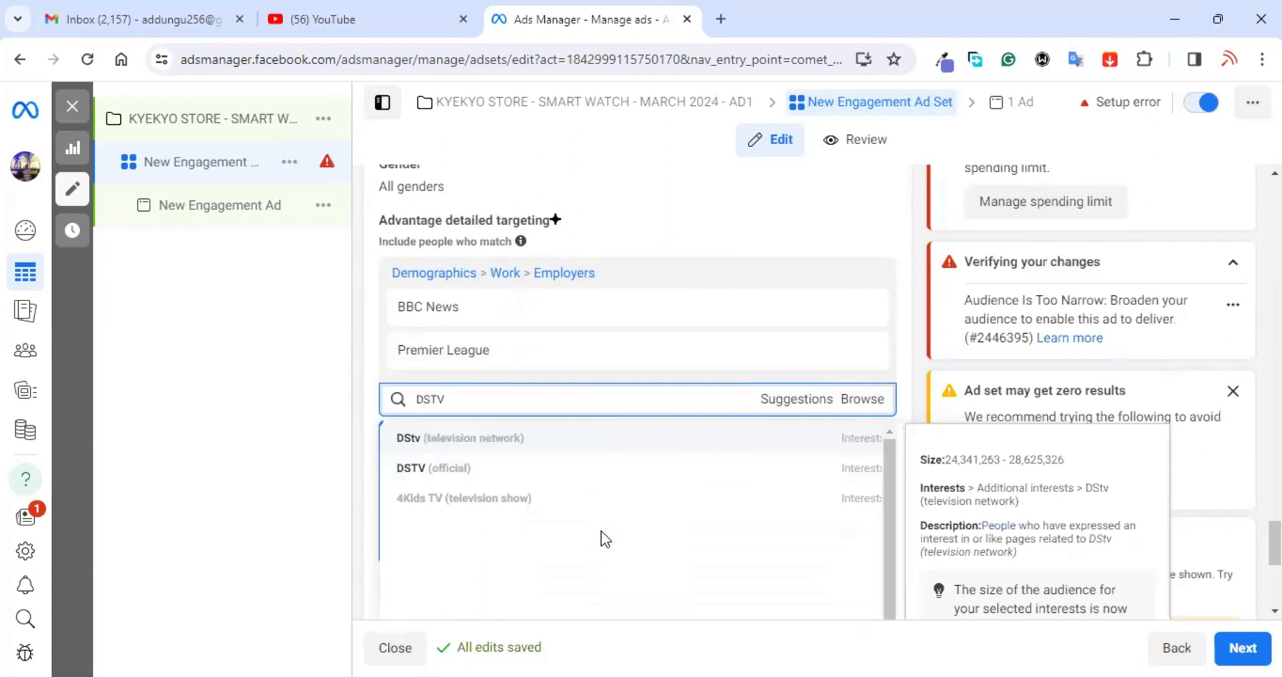
pyautogui.click(436, 471)
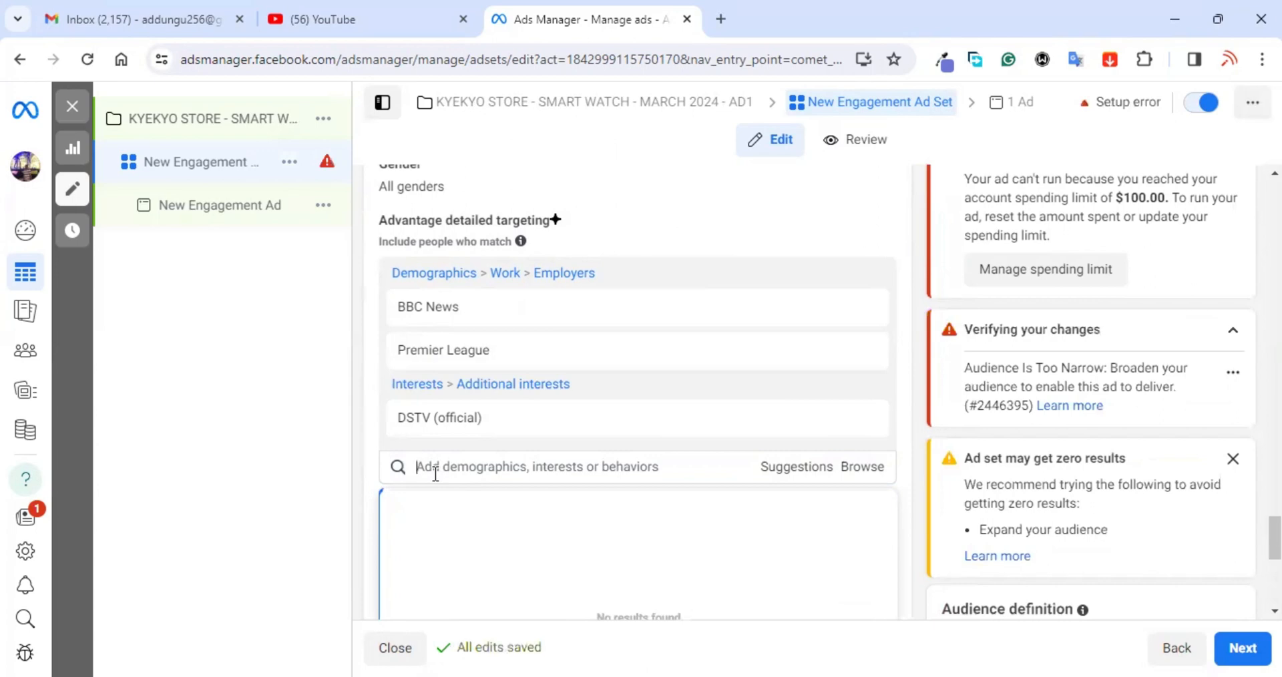
# Step: Change the age range to a minimum of 25 and a maximum of 60
pyautogui.moveTo(531, 422)
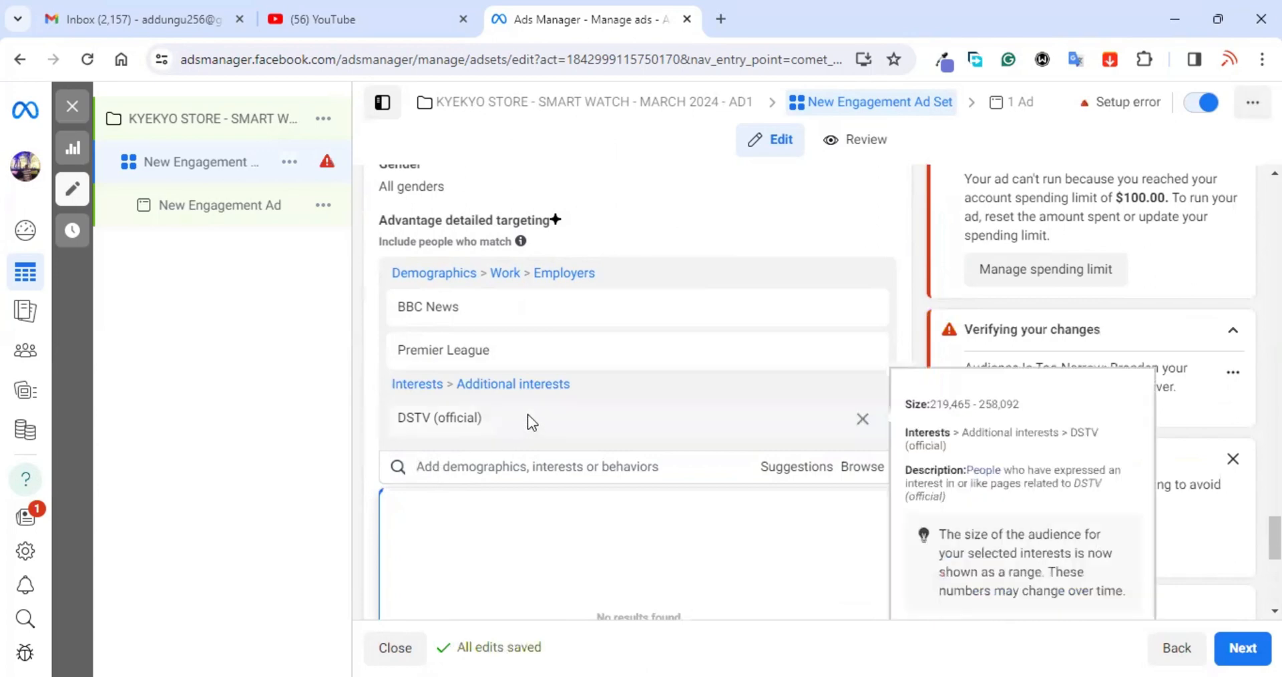
pyautogui.scroll(3, 530, 422)
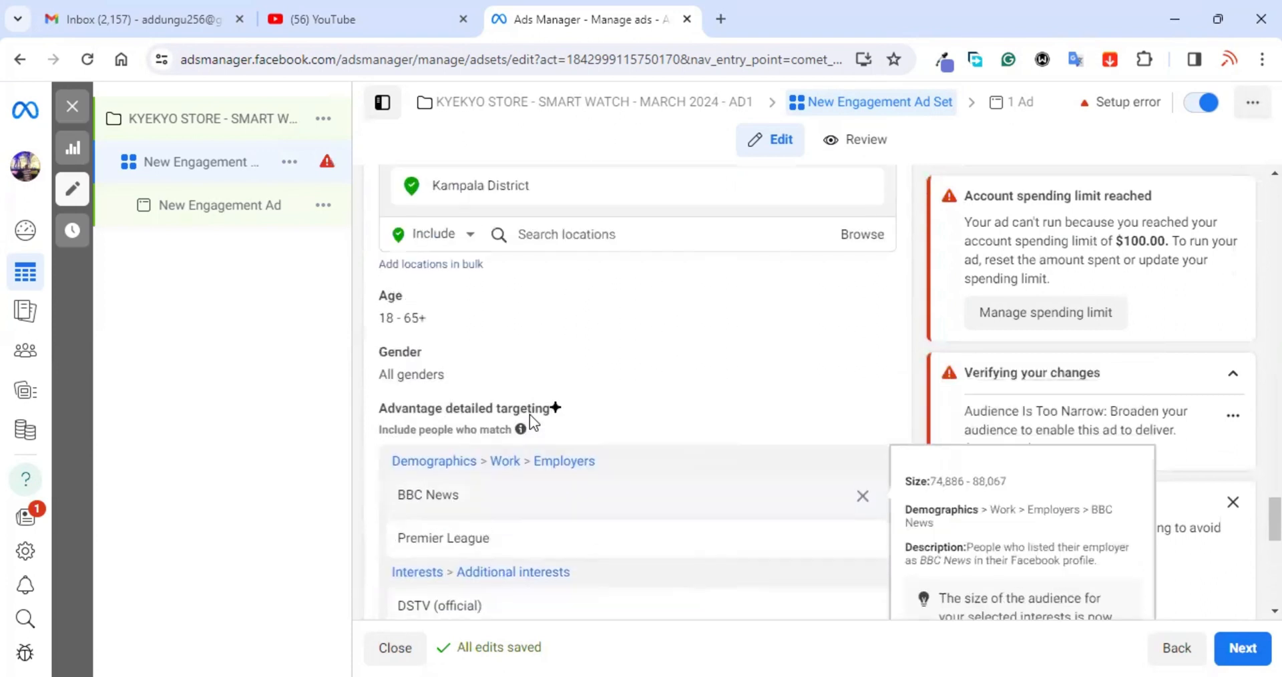
pyautogui.moveTo(864, 322)
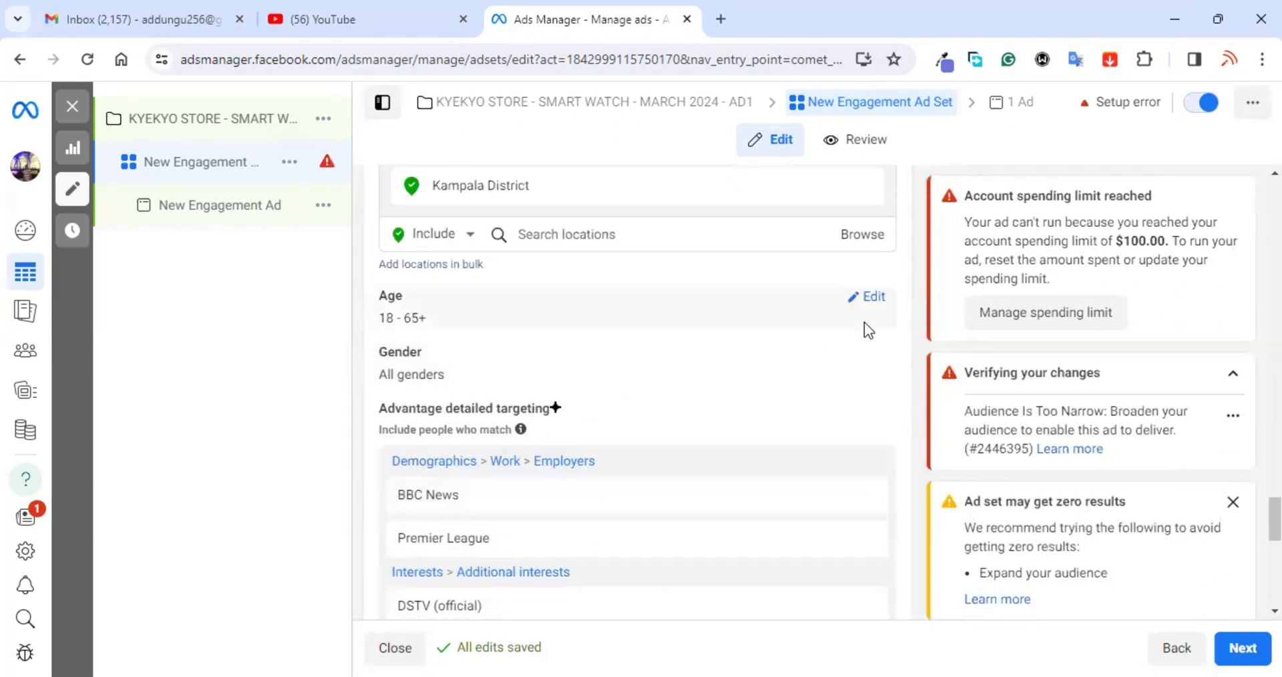
pyautogui.click(874, 302)
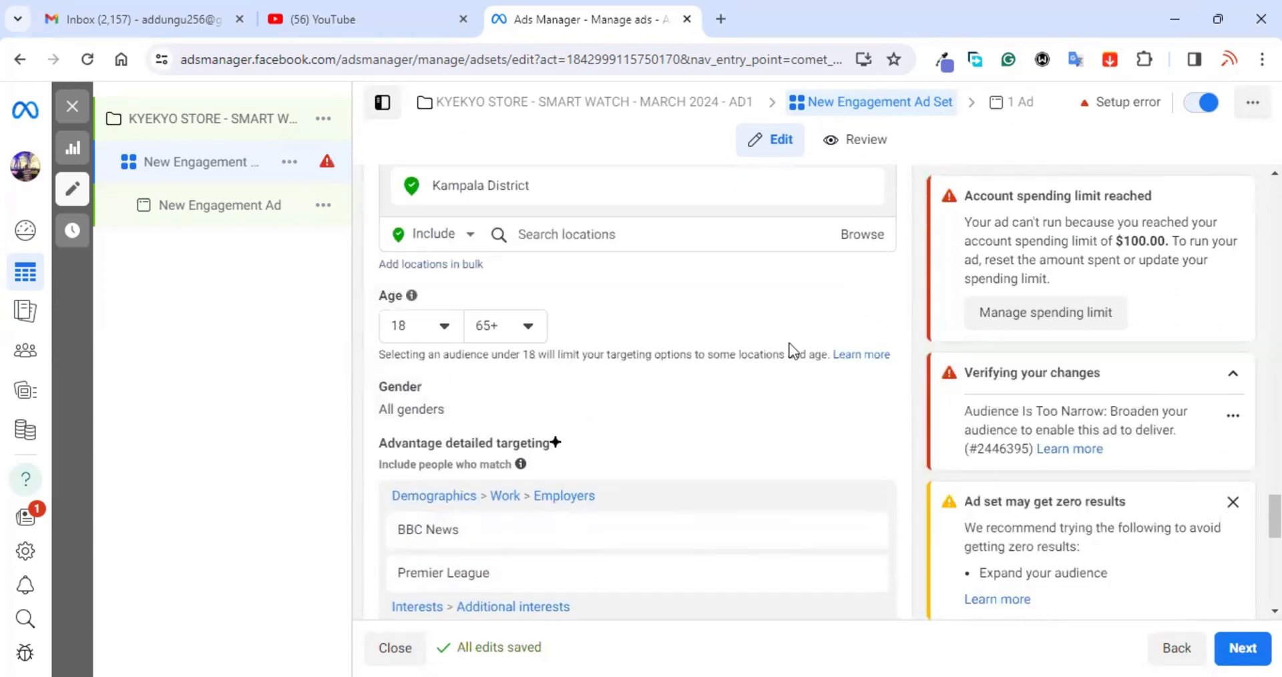
pyautogui.click(442, 327)
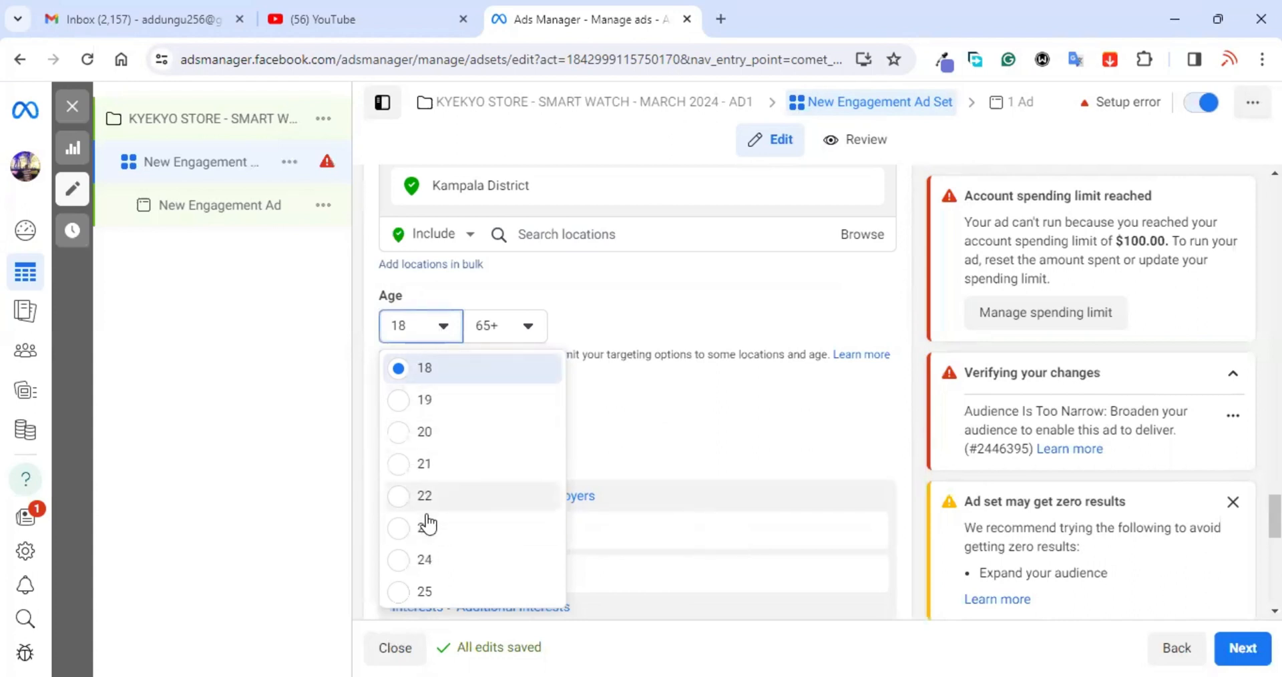
pyautogui.click(431, 591)
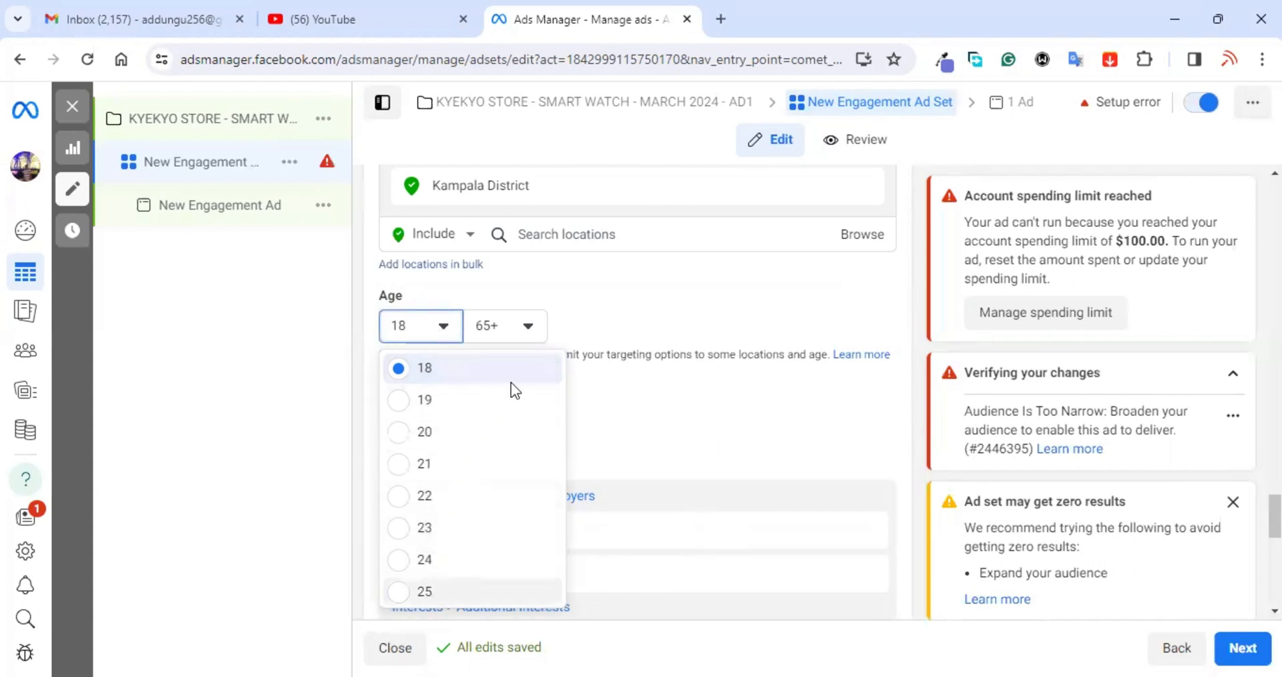
pyautogui.click(509, 330)
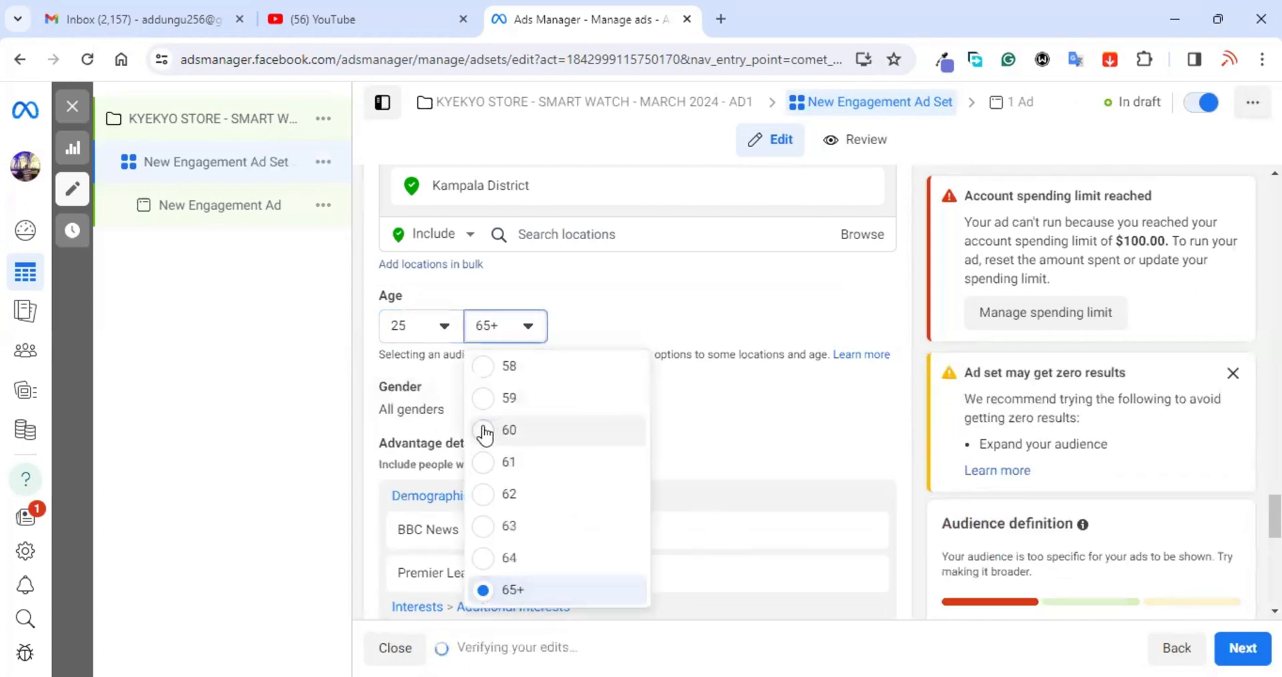
pyautogui.click(609, 419)
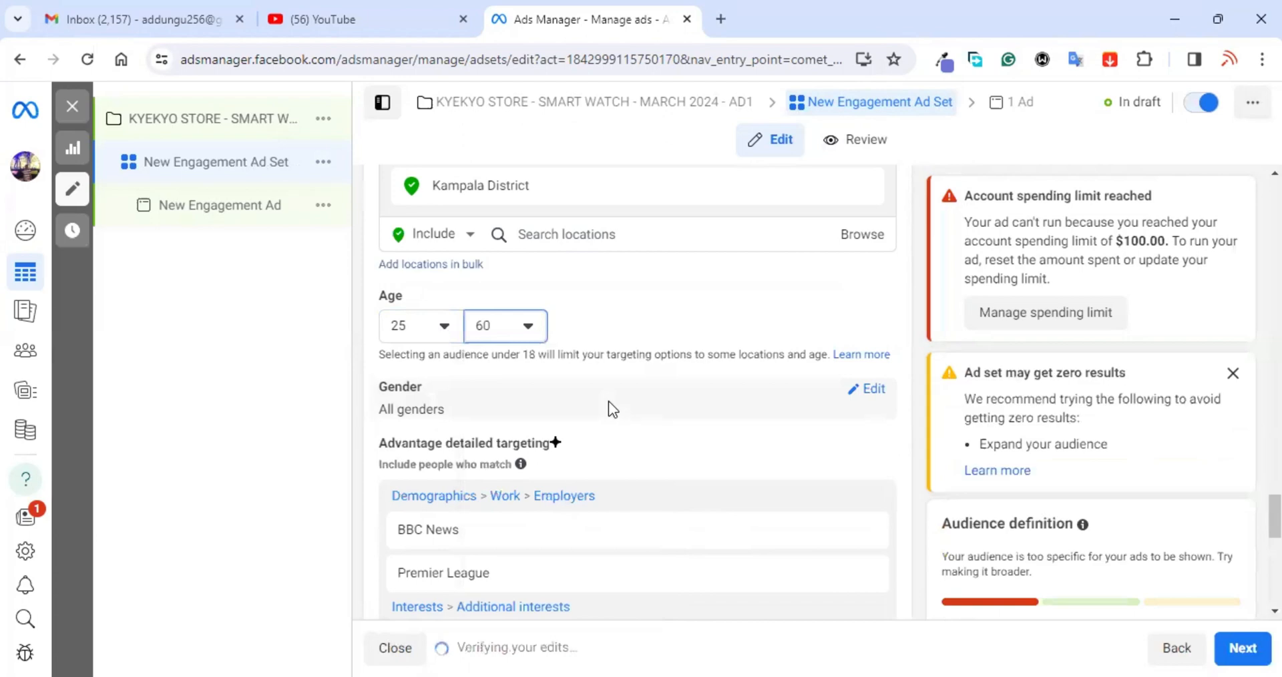
pyautogui.scroll(-4, 708, 444)
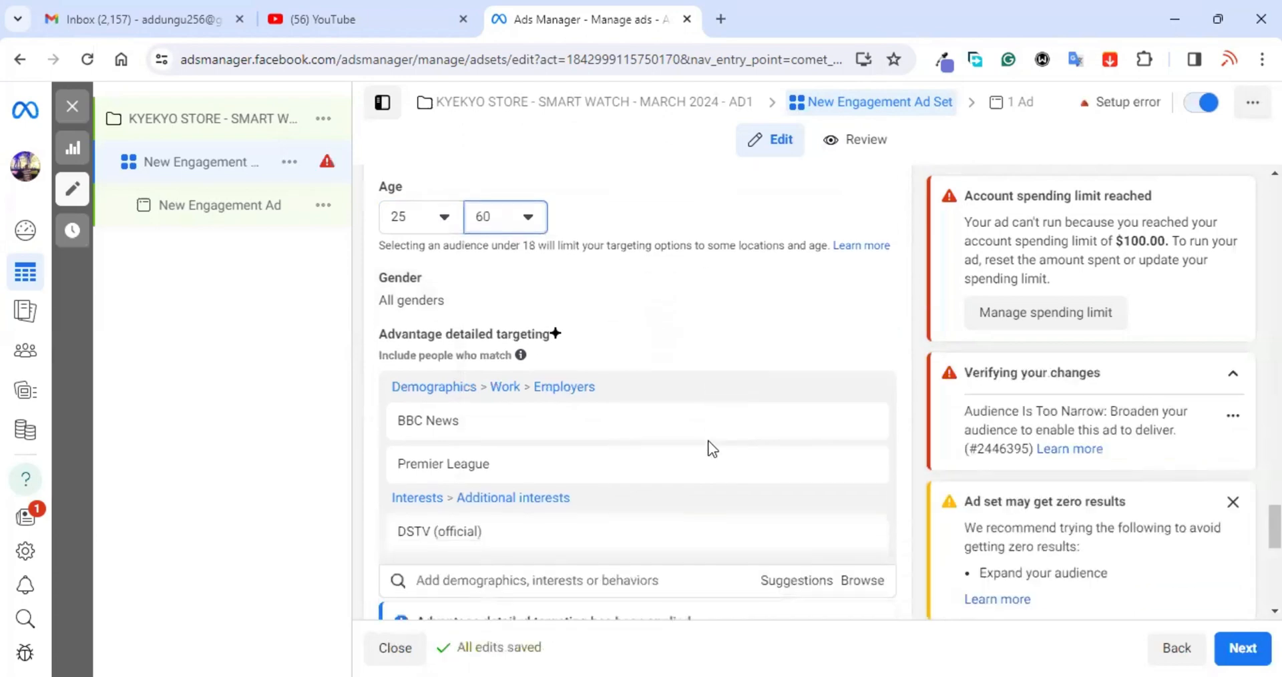
pyautogui.scroll(-4, 711, 449)
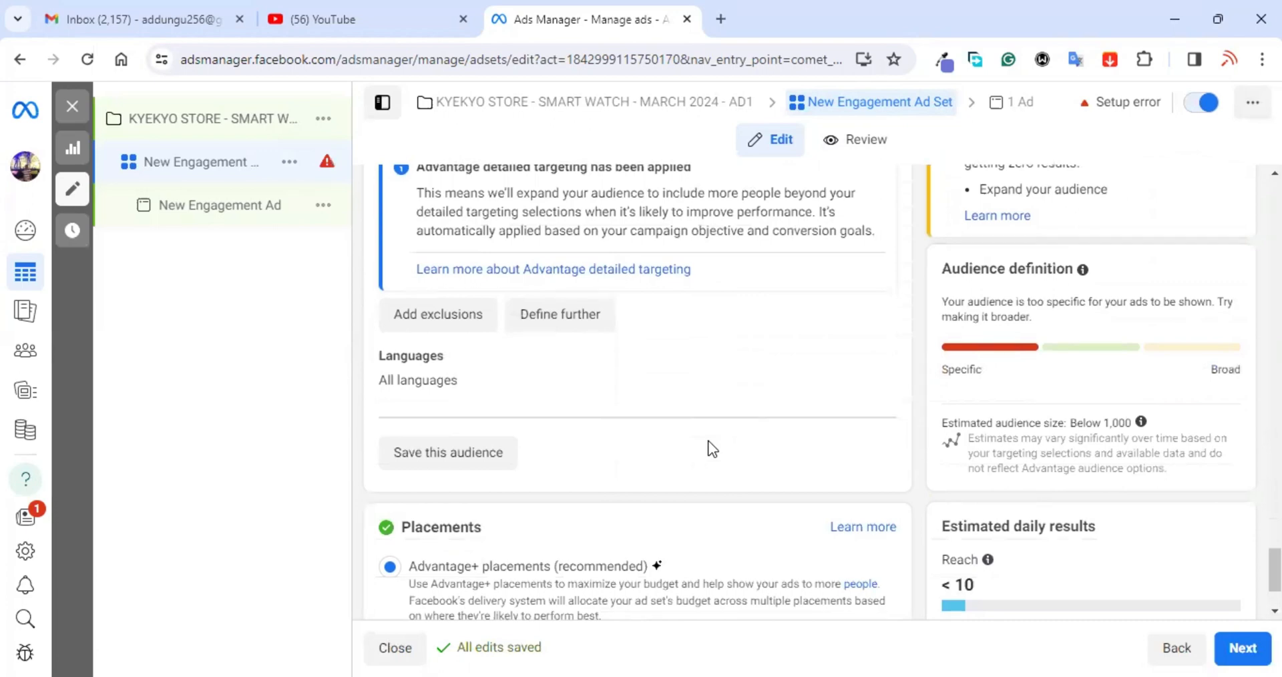
pyautogui.scroll(3, 712, 449)
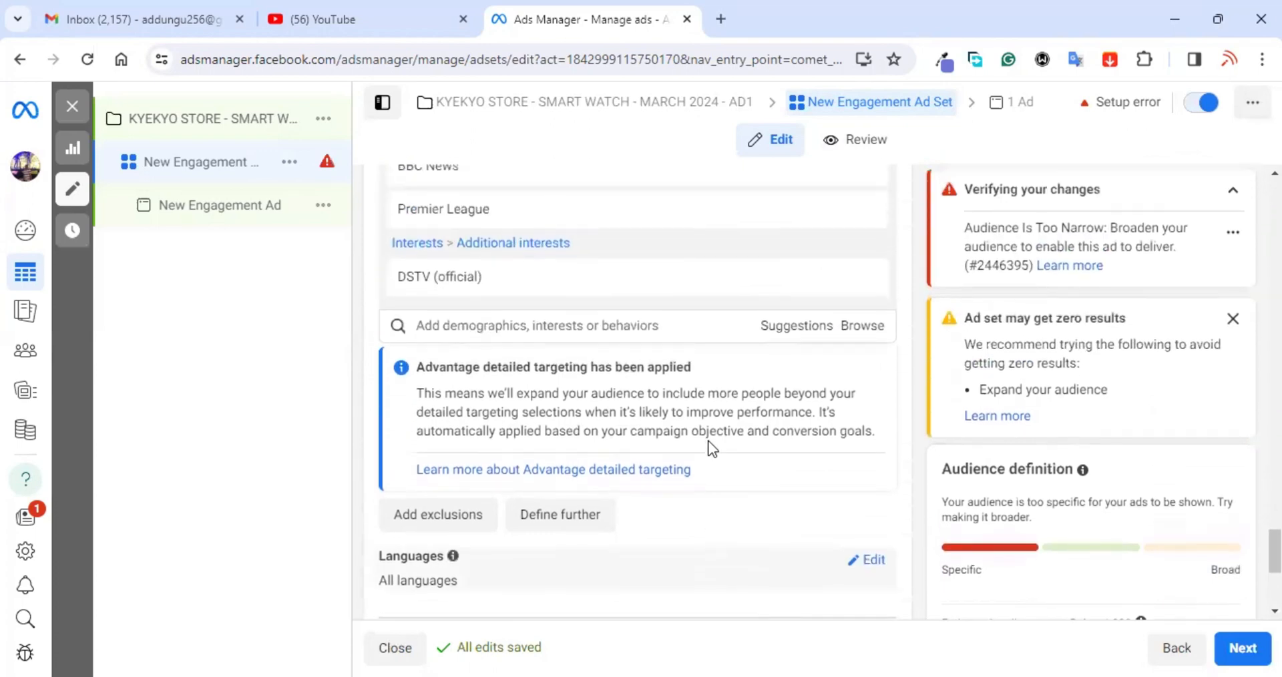
pyautogui.scroll(3, 712, 448)
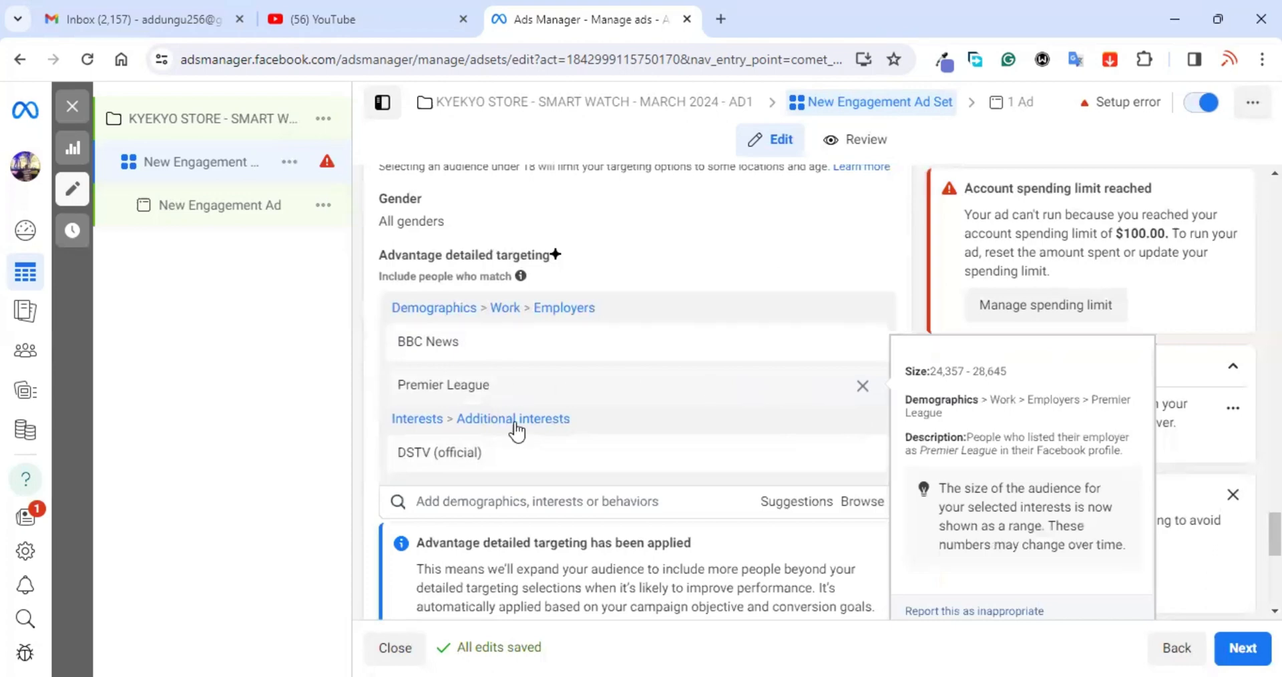
pyautogui.scroll(5, 601, 450)
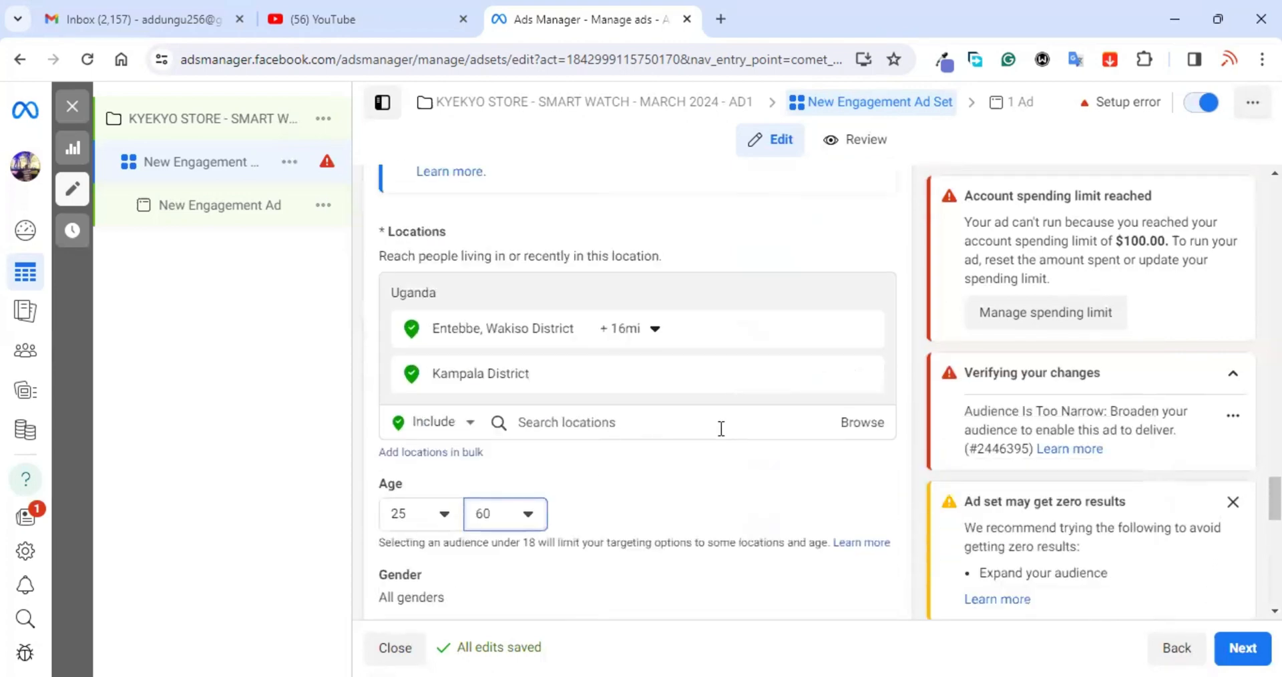
pyautogui.scroll(-1, 644, 512)
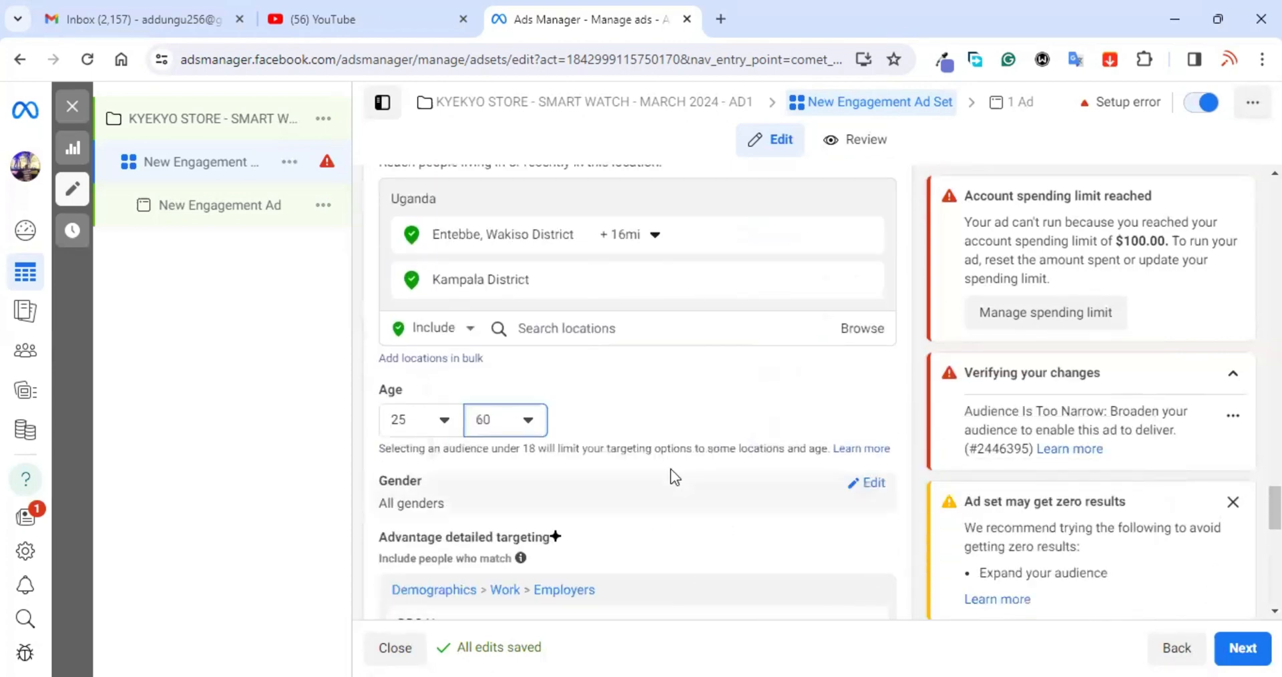
pyautogui.scroll(5, 691, 554)
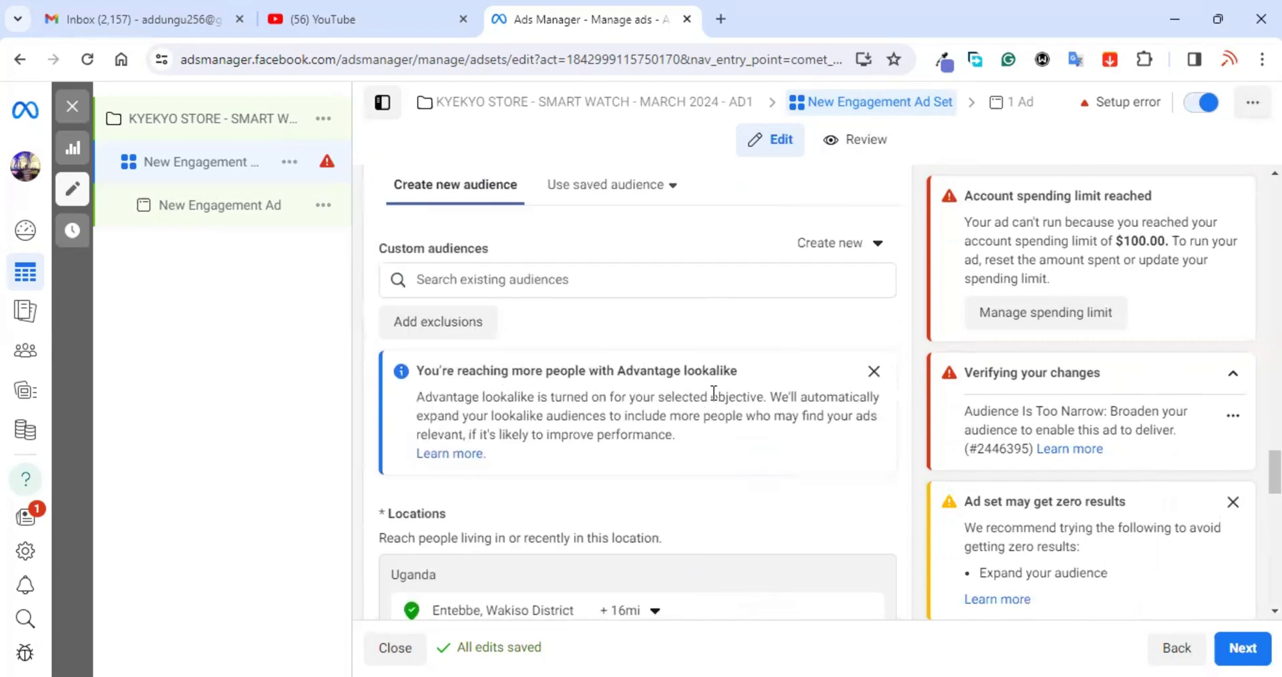
pyautogui.scroll(4, 711, 397)
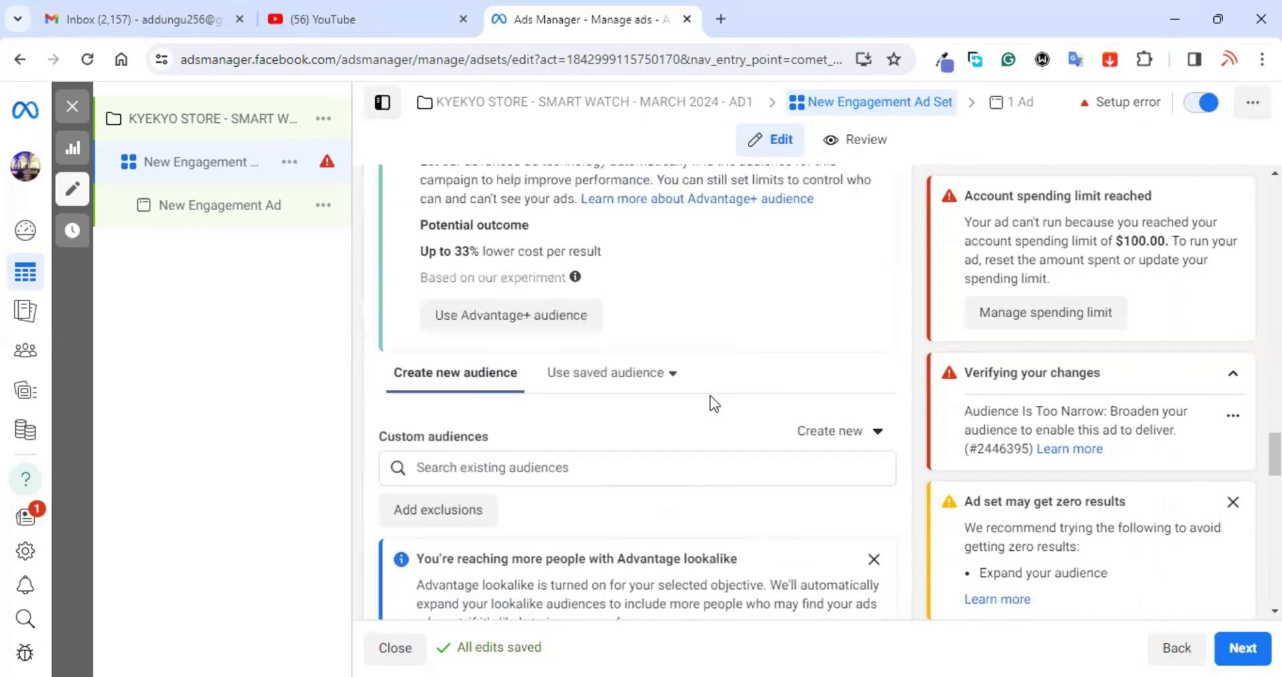
# Step: Switch to Advantage+ audience and review the age, targeting and placements below it
pyautogui.click(515, 420)
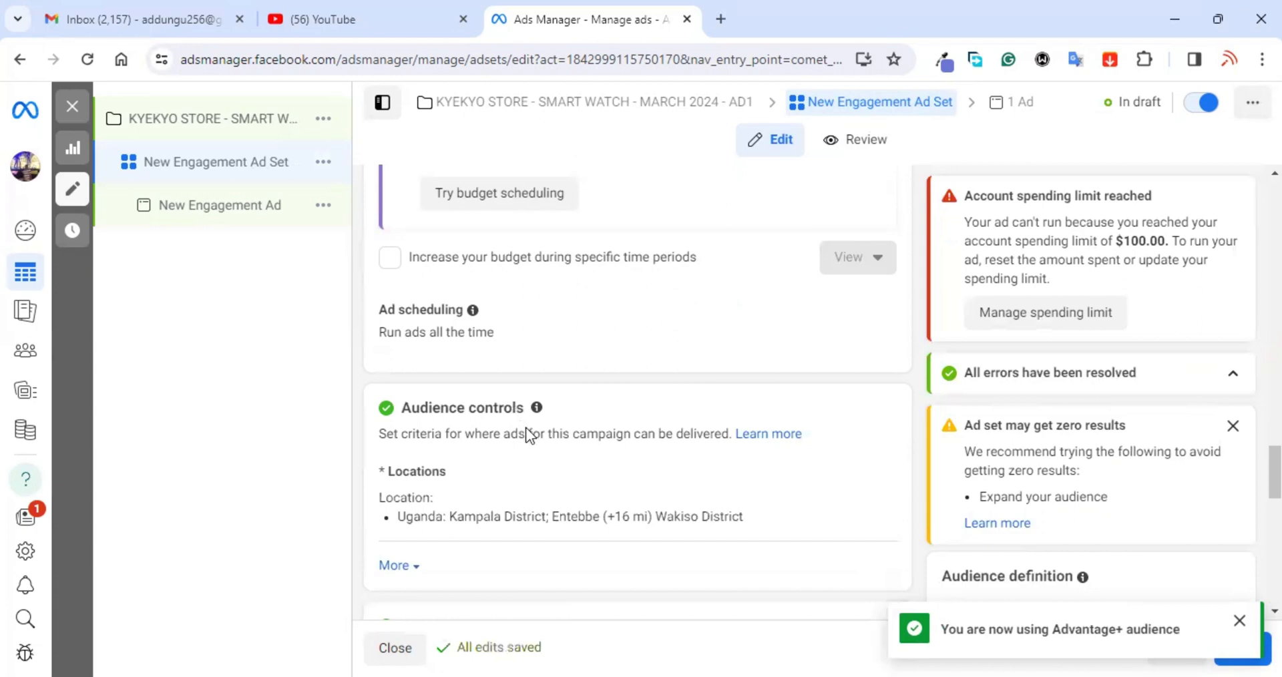
pyautogui.scroll(-8, 612, 488)
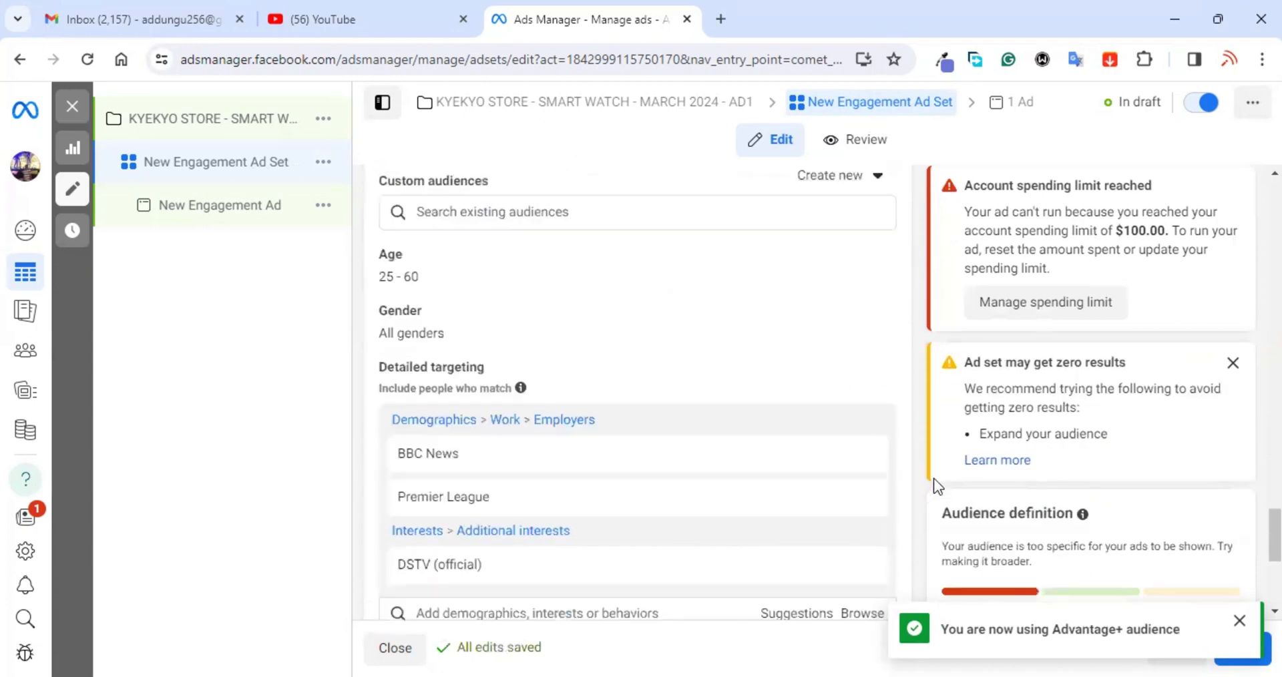
pyautogui.scroll(-3, 689, 447)
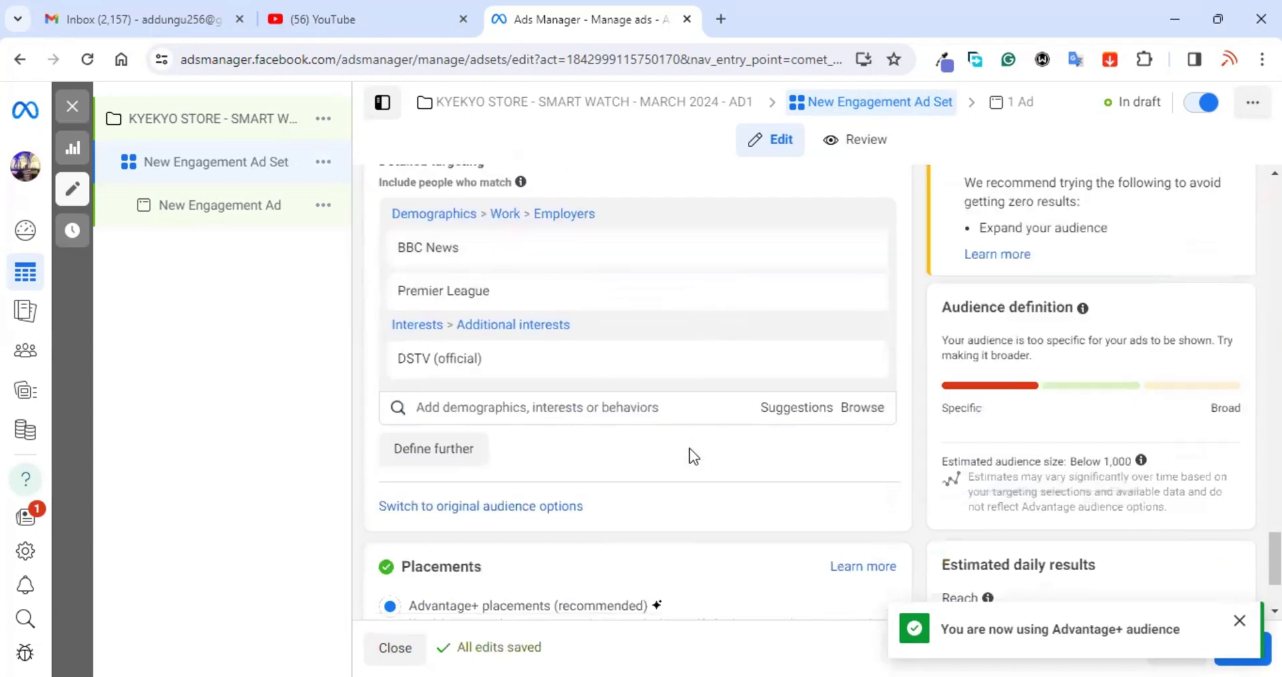
pyautogui.scroll(-3, 690, 447)
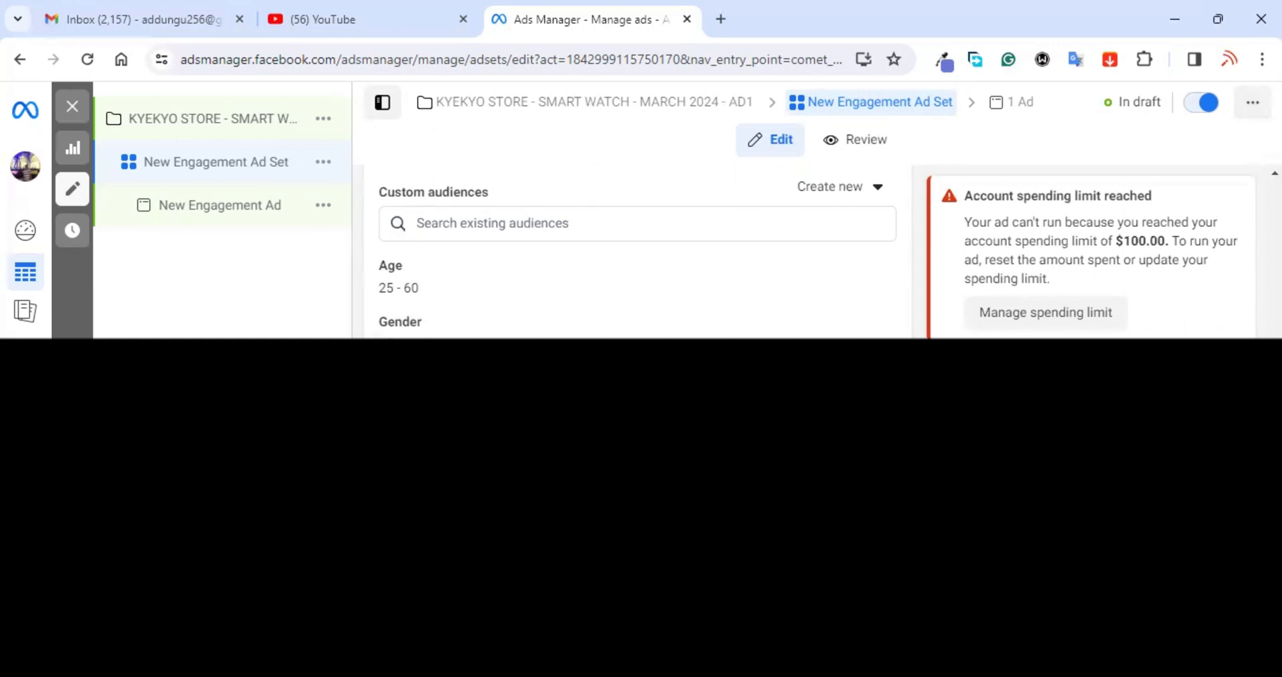
pyautogui.scroll(-5, 1091, 253)
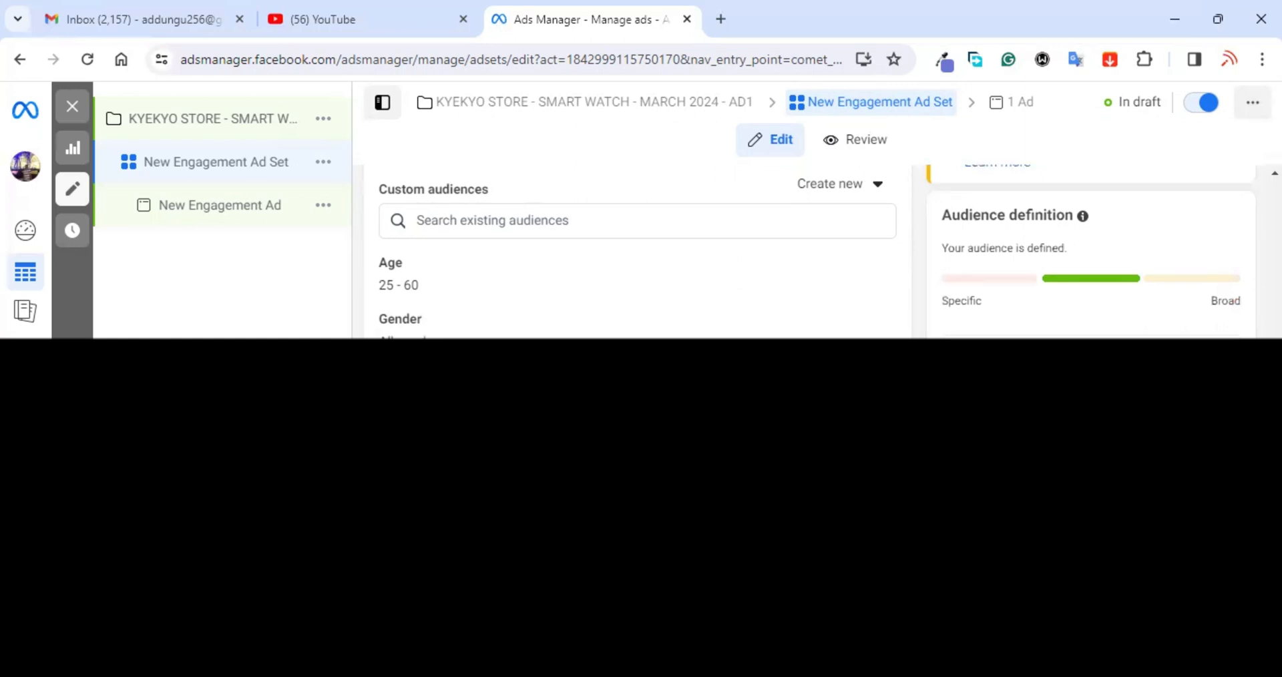
pyautogui.scroll(-3, 817, 251)
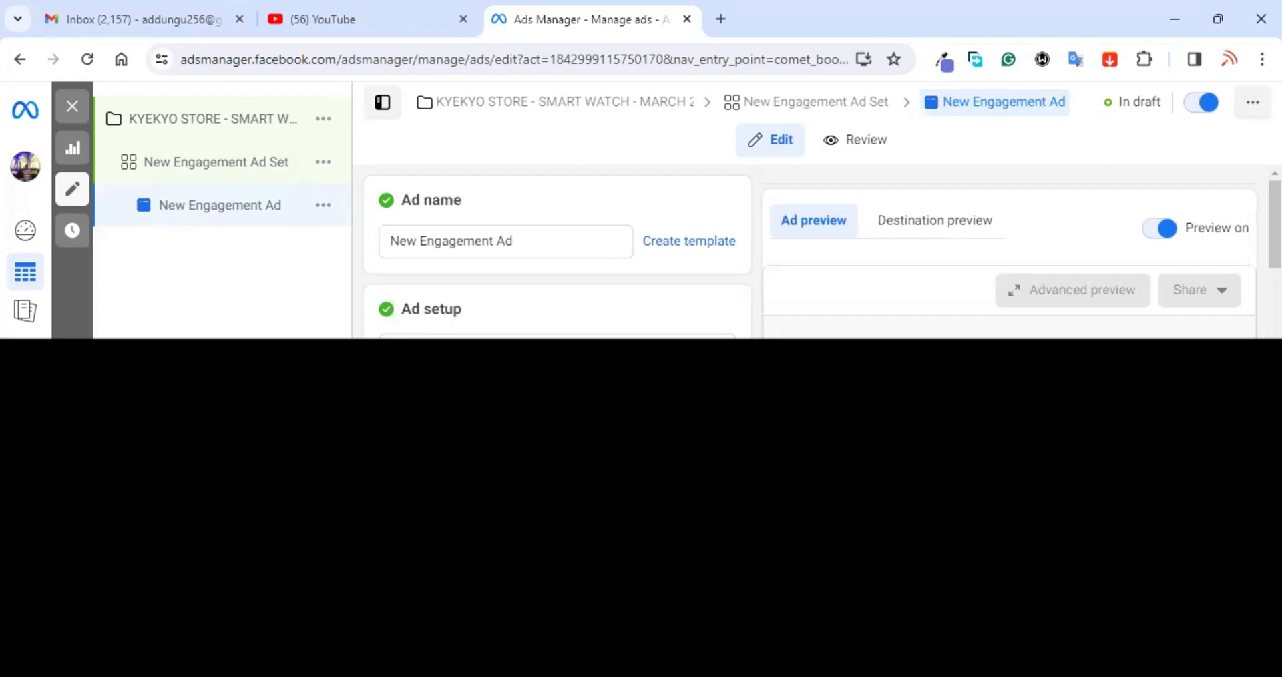
# Step: Leave Ad setup unchanged and scroll past Ad creative and Call to action to the message template
pyautogui.click(557, 337)
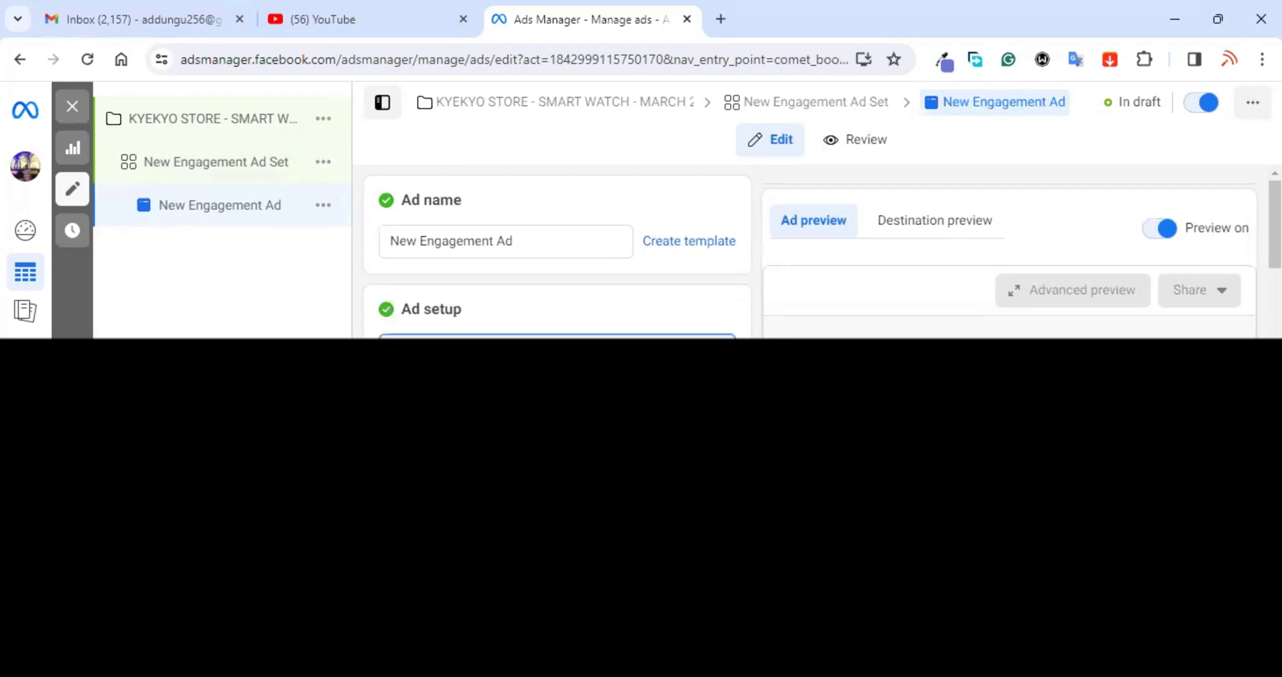
pyautogui.click(508, 425)
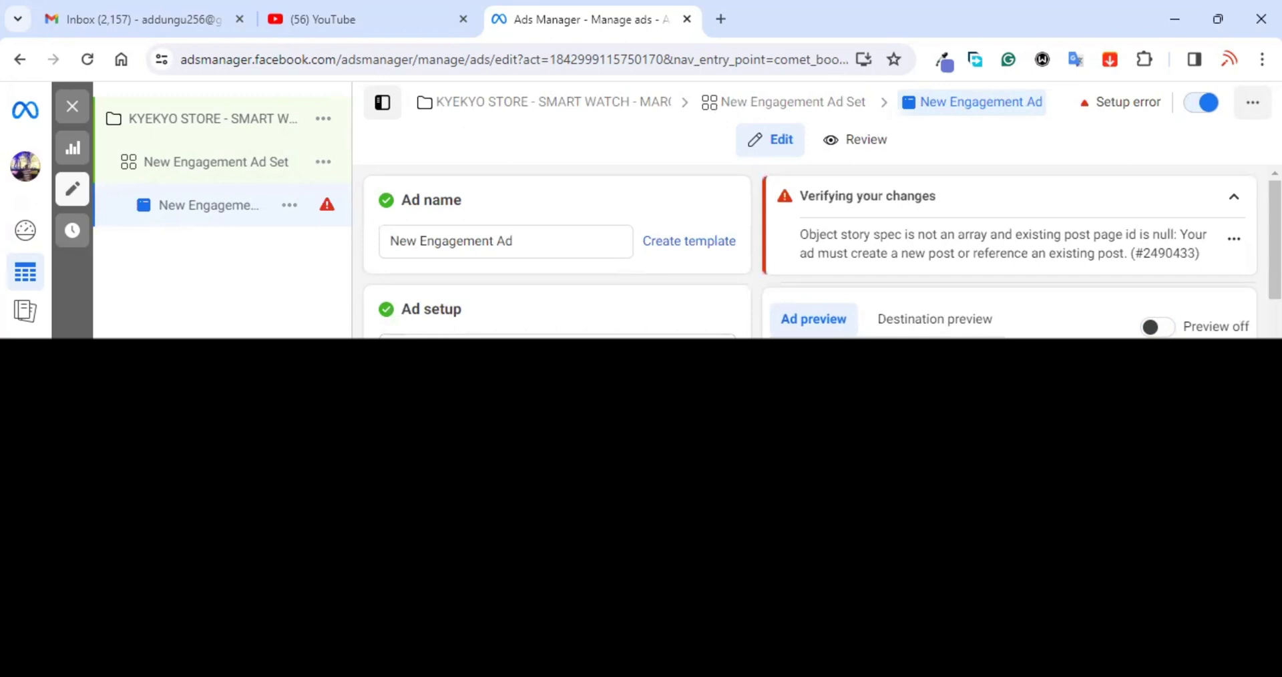
pyautogui.scroll(-3, 558, 254)
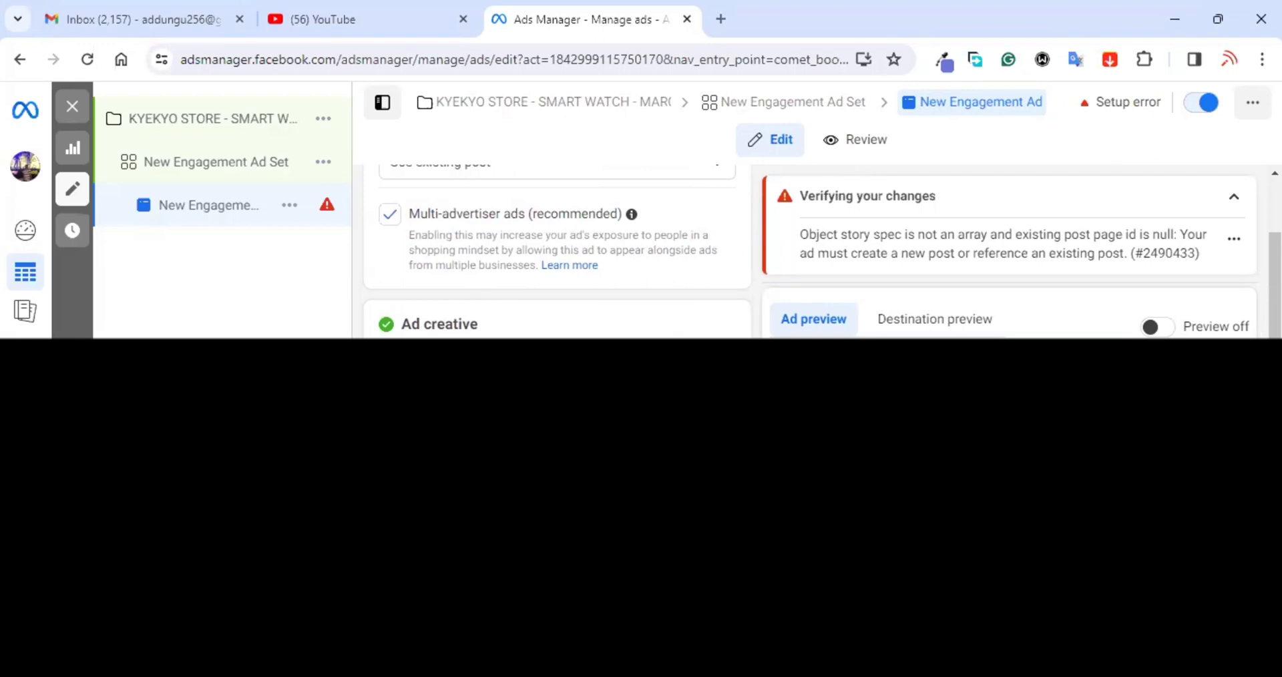
pyautogui.scroll(-1, 557, 254)
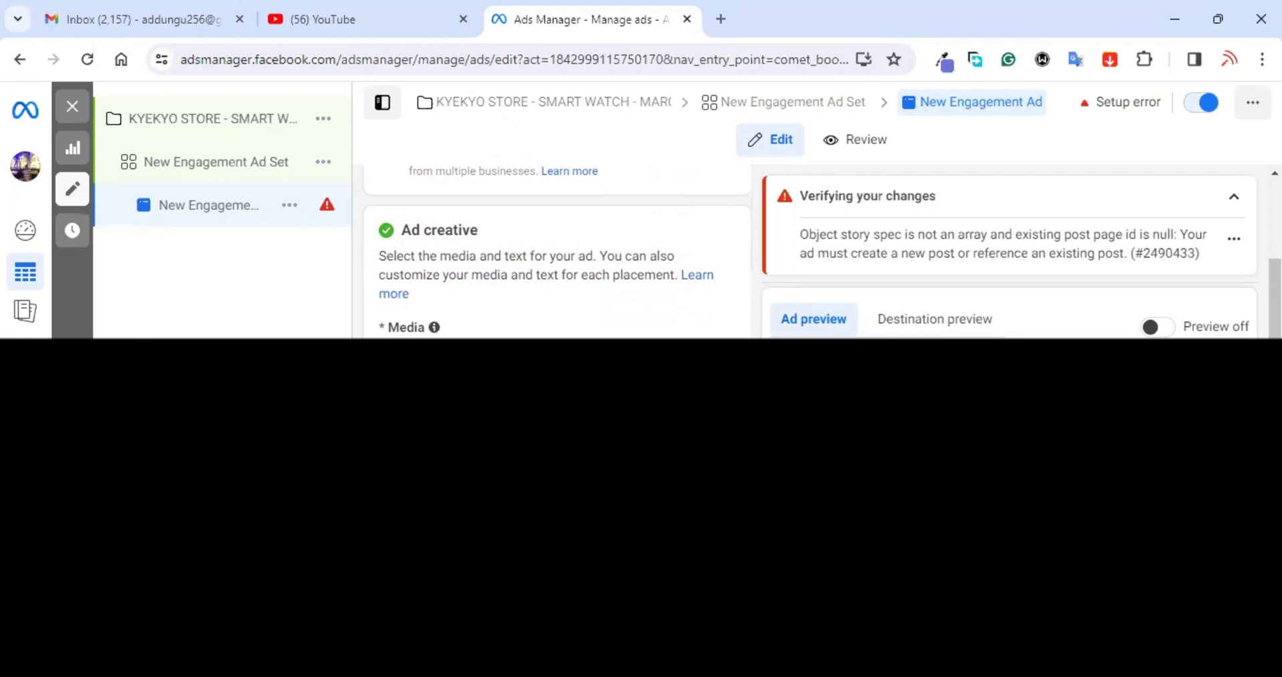
pyautogui.scroll(1, 557, 254)
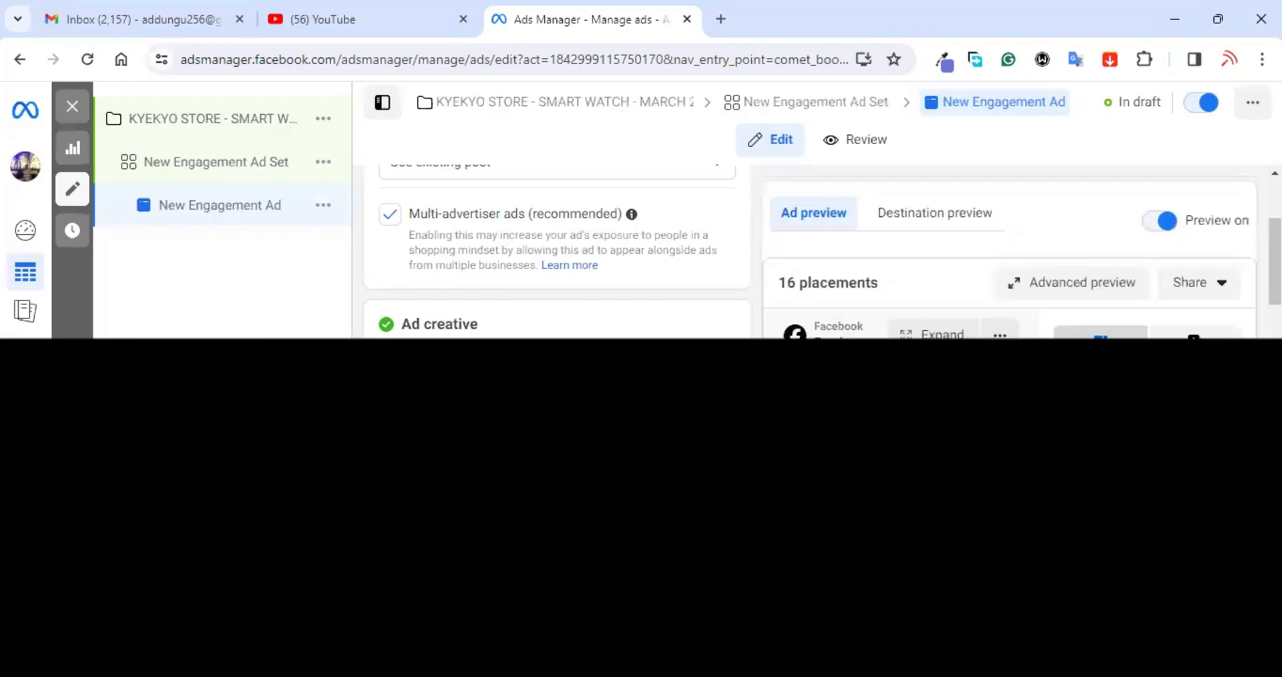
pyautogui.scroll(-5, 558, 254)
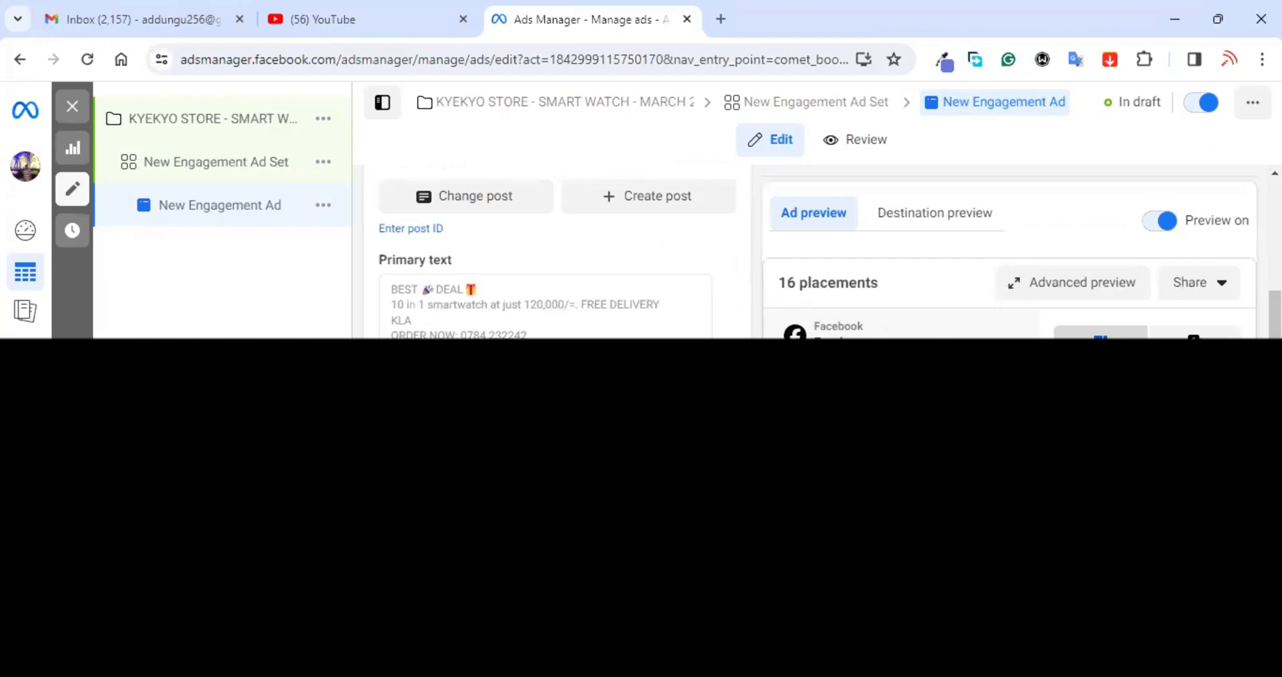
pyautogui.scroll(-3, 557, 254)
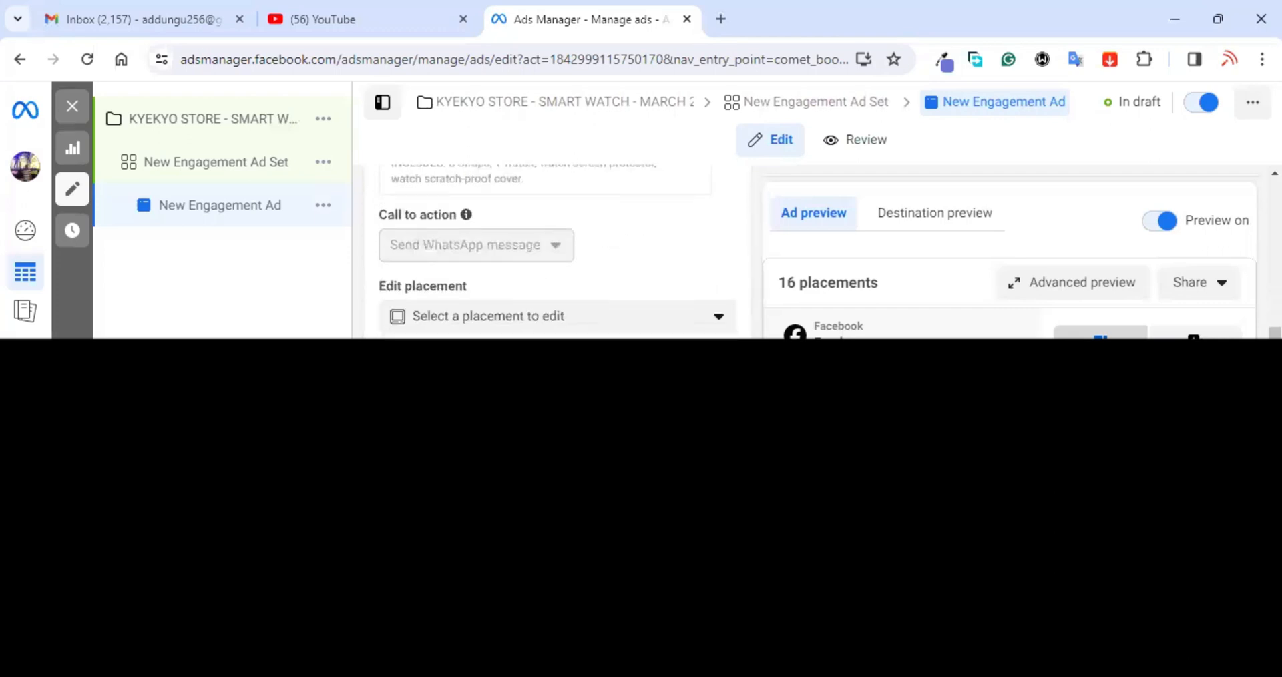
pyautogui.scroll(-8, 558, 254)
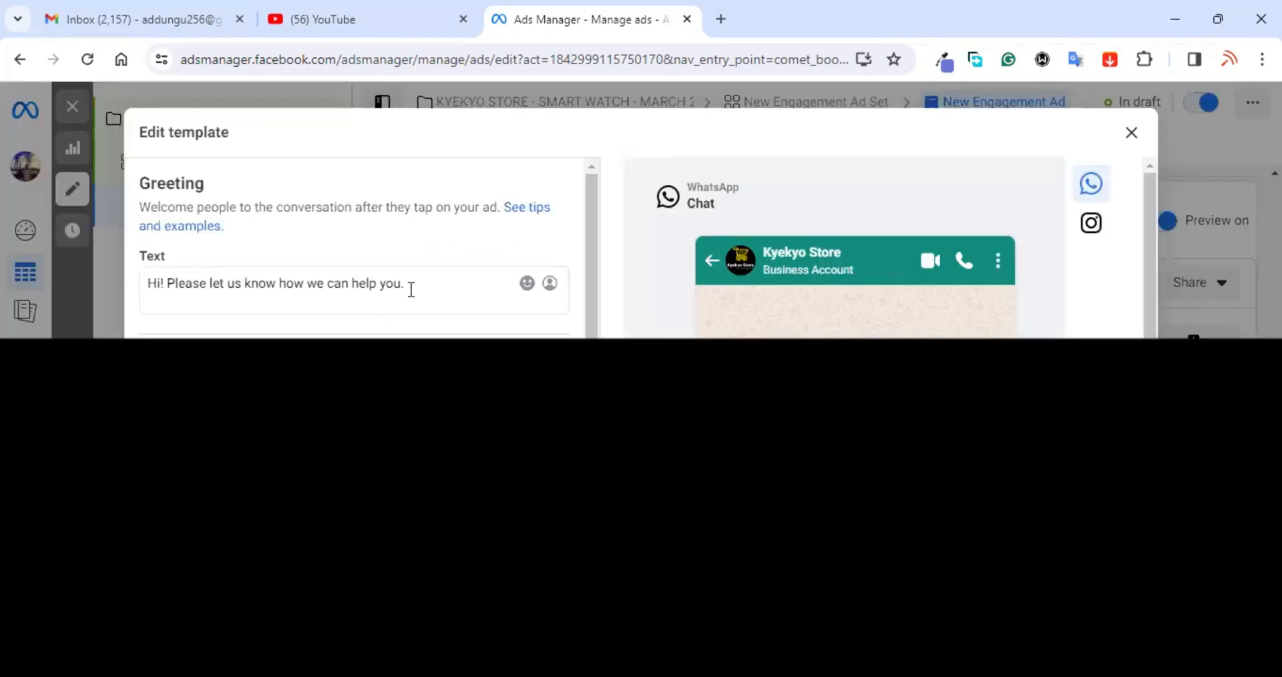
# Step: Replace the greeting with 'WE HAVE SAMRT WATCHES BACK IN STOCK. CALL/WHATSAPP' plus the contact phone number
pyautogui.moveTo(411, 289); pyautogui.dragTo(125, 299)
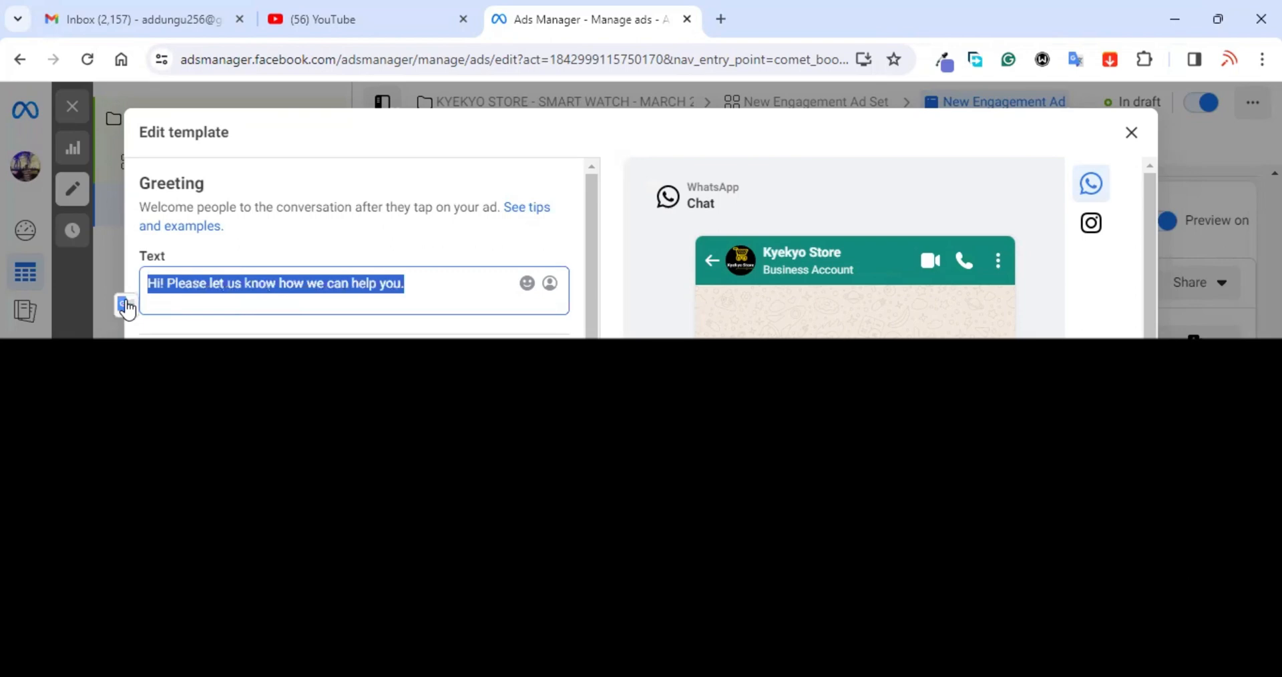
pyautogui.write('WE')
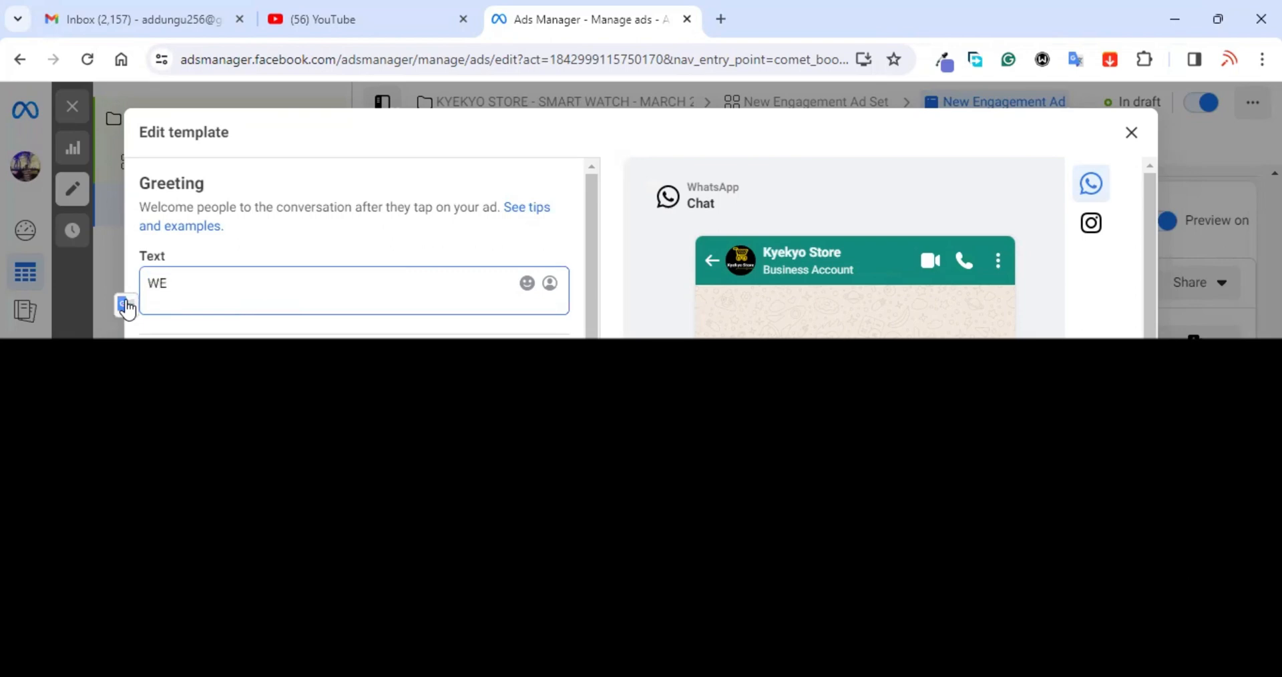
pyautogui.write(' HAVE SAMRT WATCHE')
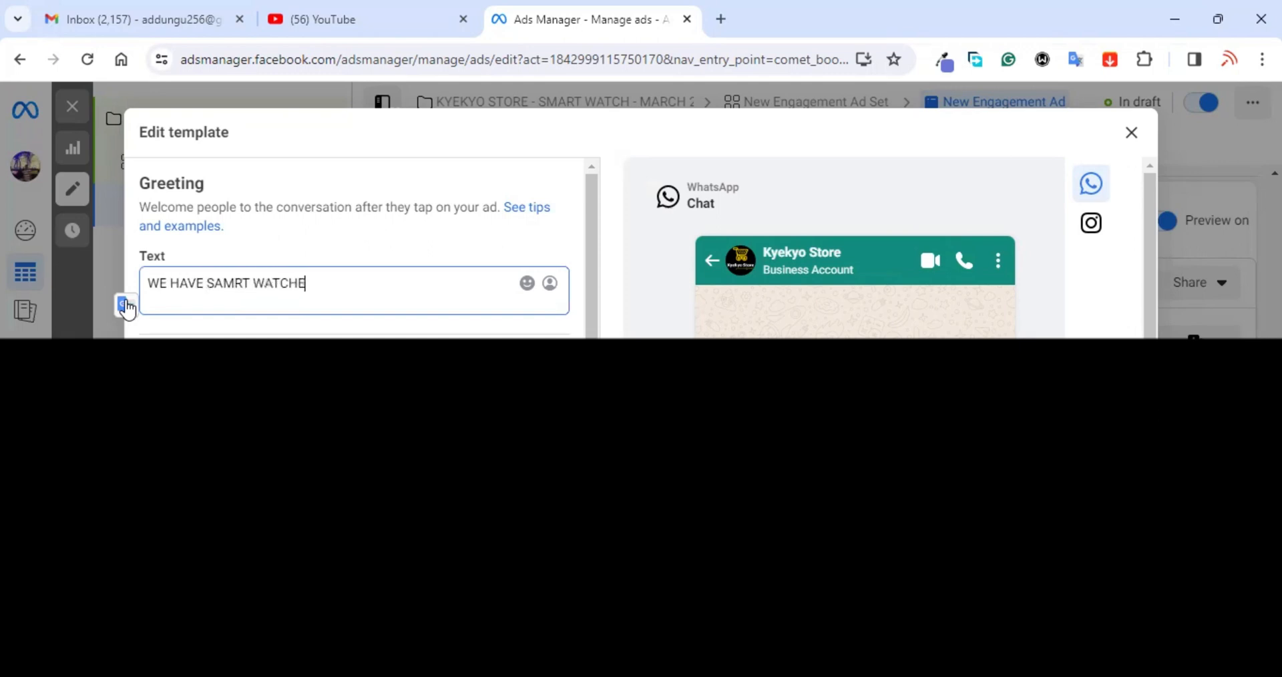
pyautogui.write('S BACK IN STOCK')
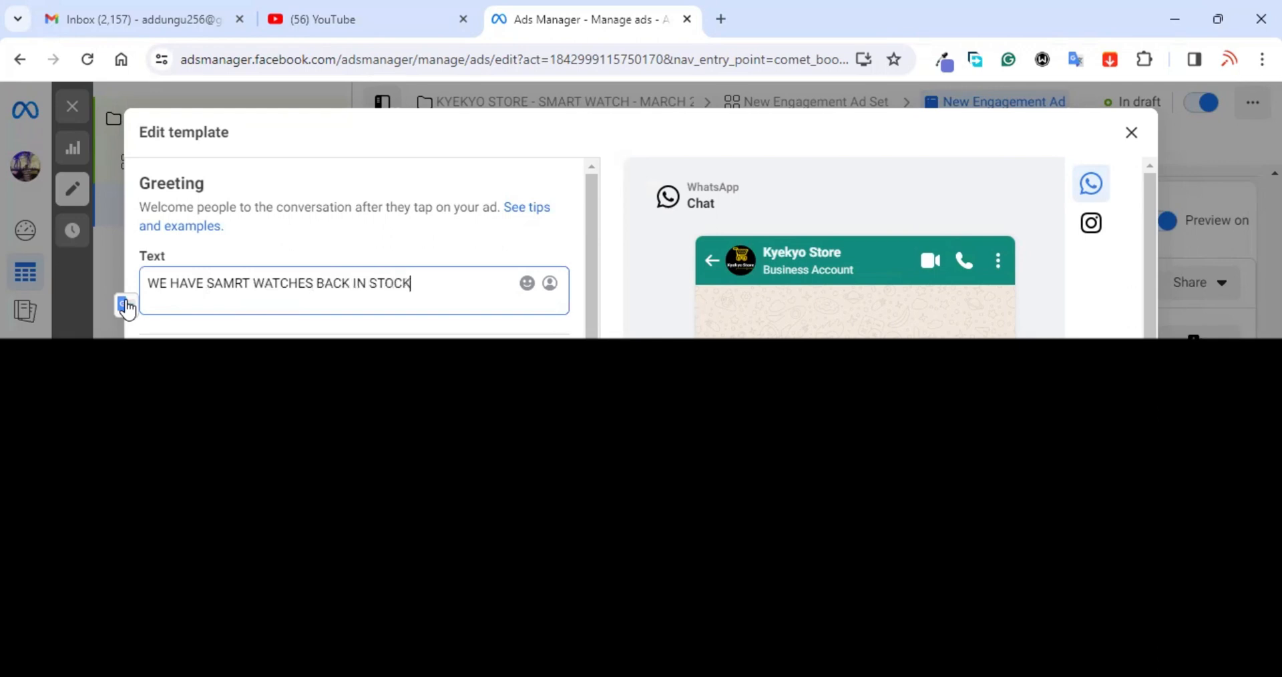
pyautogui.write('. 1')
pyautogui.press('BackSpace')
pyautogui.write('CALL/WHATSAPP ')
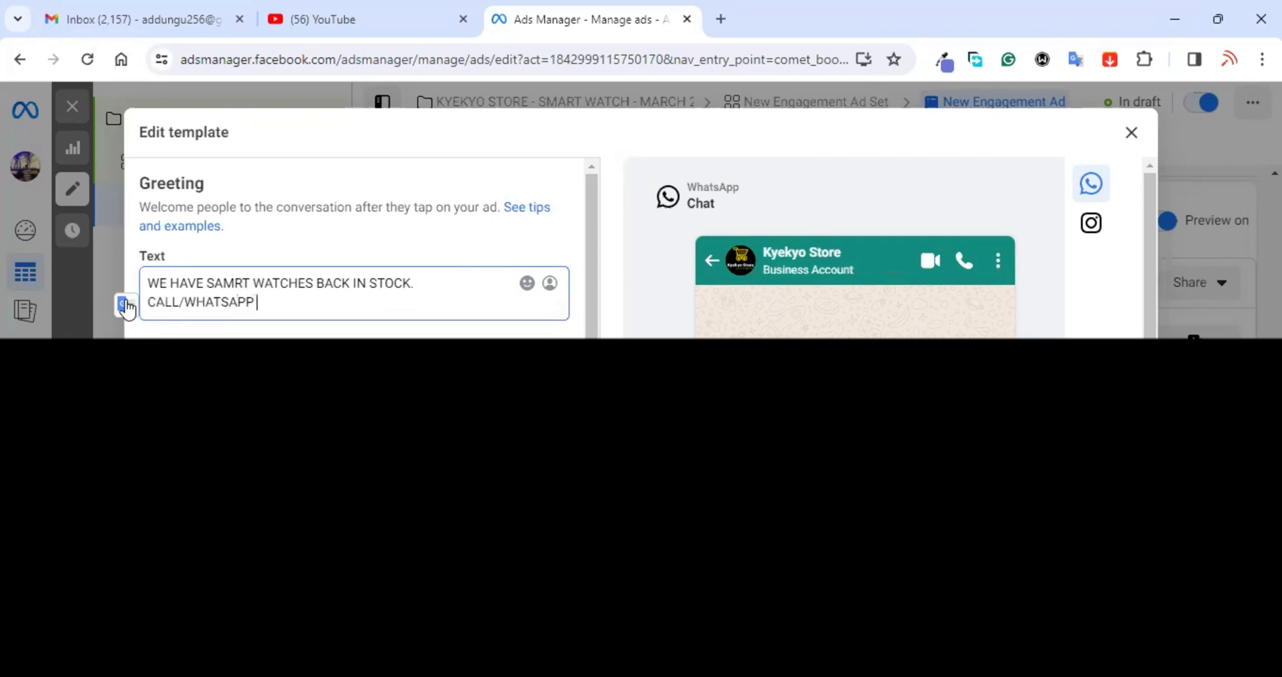
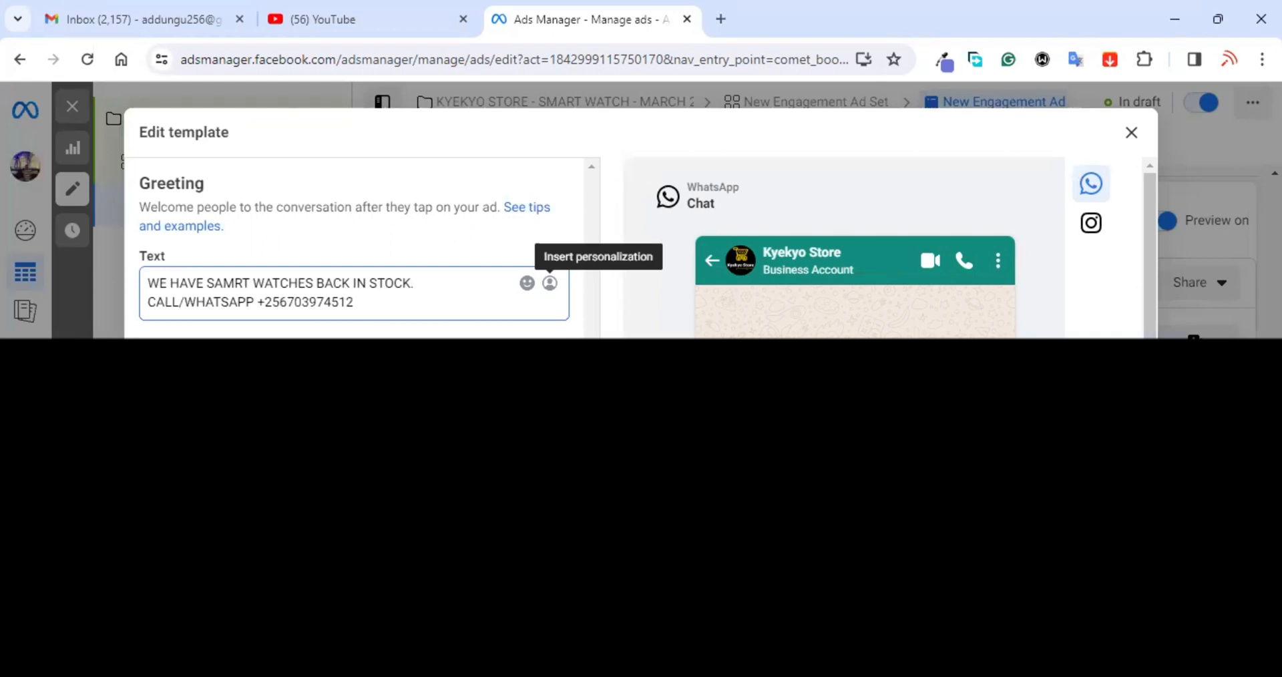
pyautogui.scroll(-5, 549, 282)
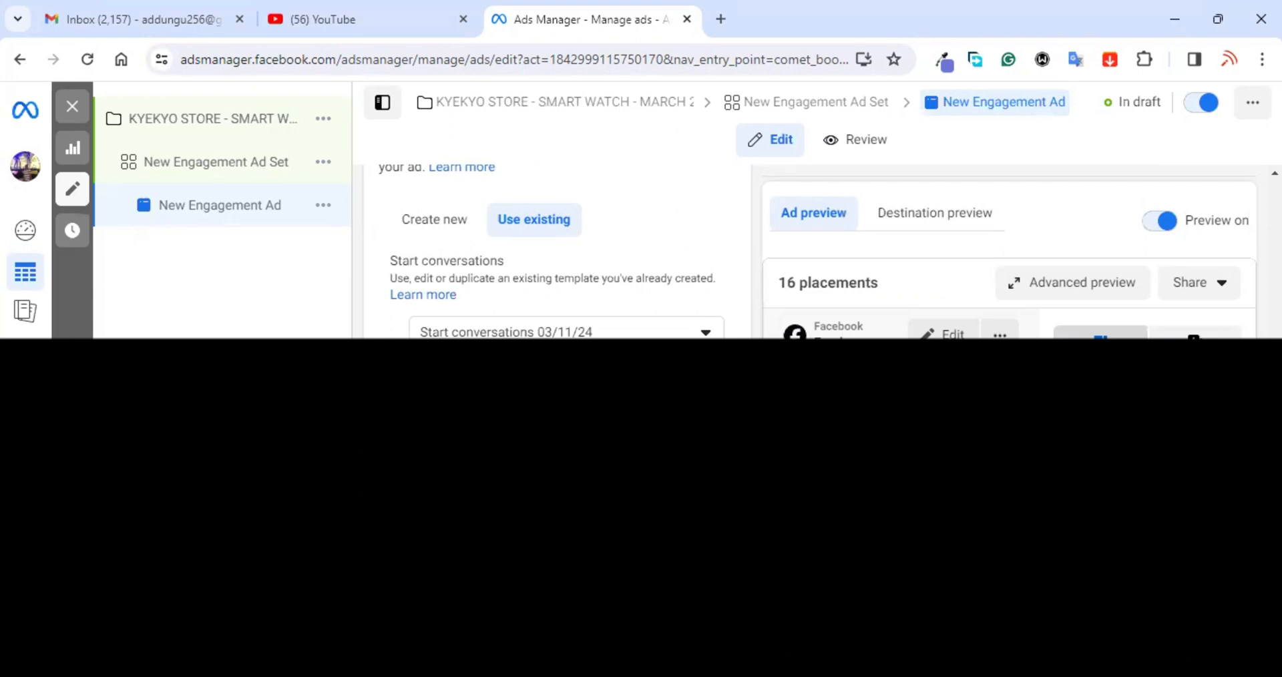
# Step: Scroll through the Tracking section and the ad preview
pyautogui.scroll(-5, 1195, 179)
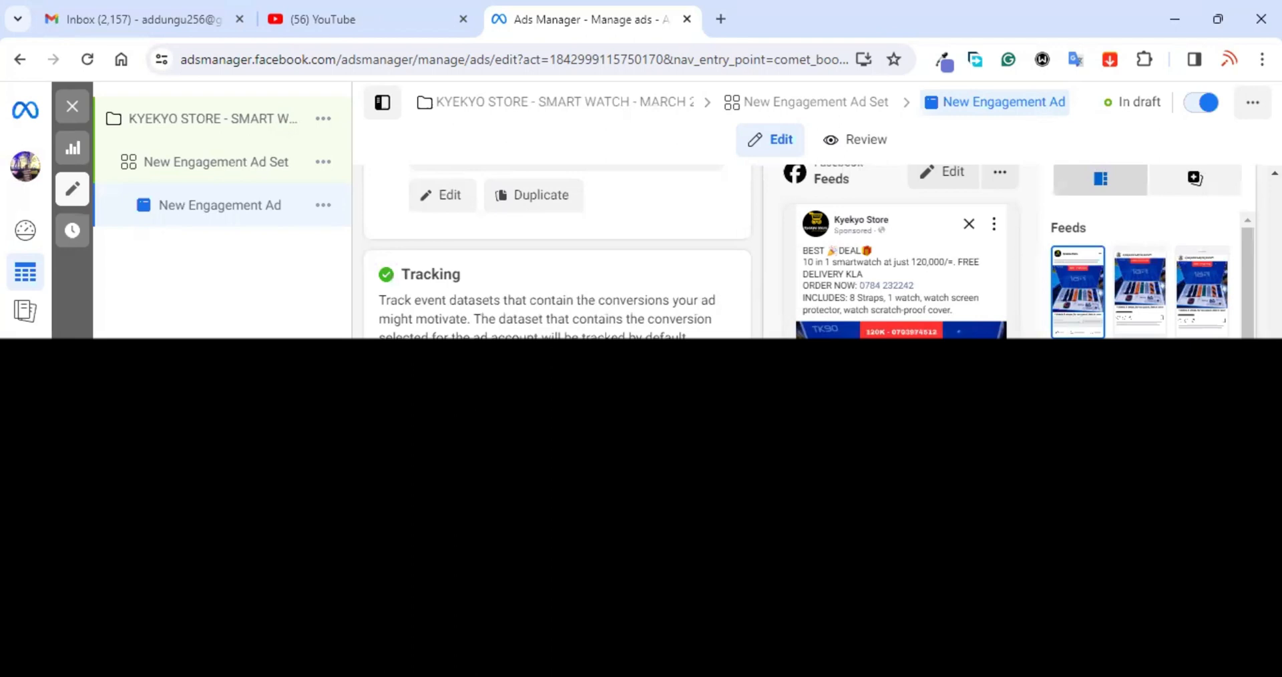
pyautogui.scroll(-2, 810, 252)
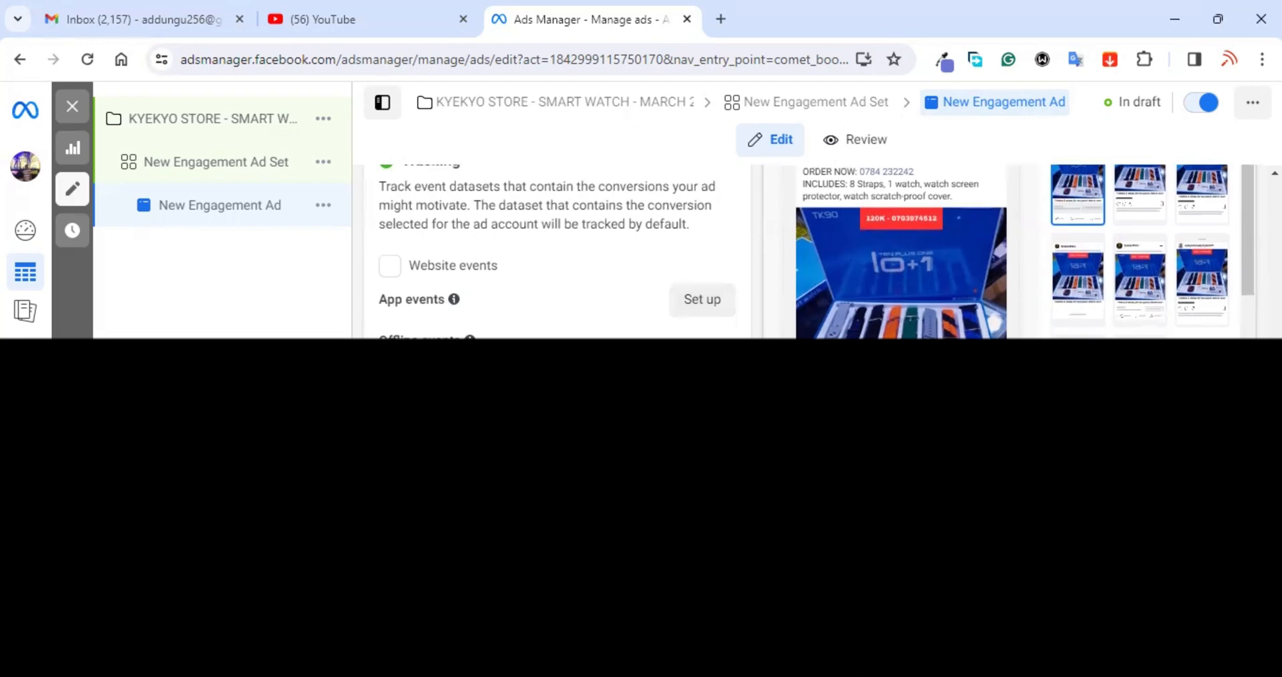